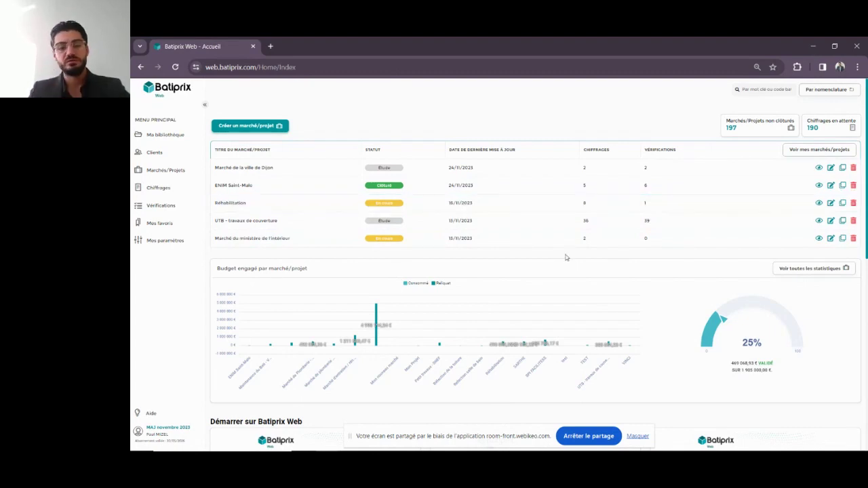
- Start a new marché/projet titled "Marché de plomberie - sanitaire" with the status En cours
{"action": "left_click", "coordinate": [179, 171]}
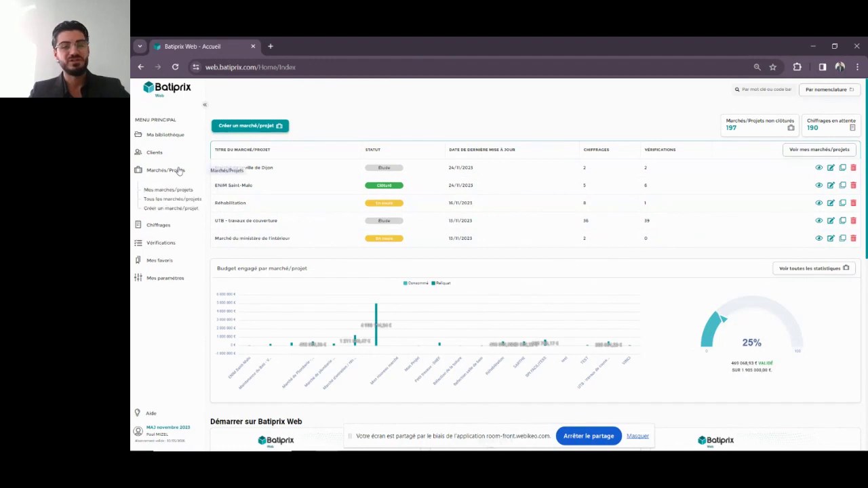
{"action": "left_click", "coordinate": [180, 210]}
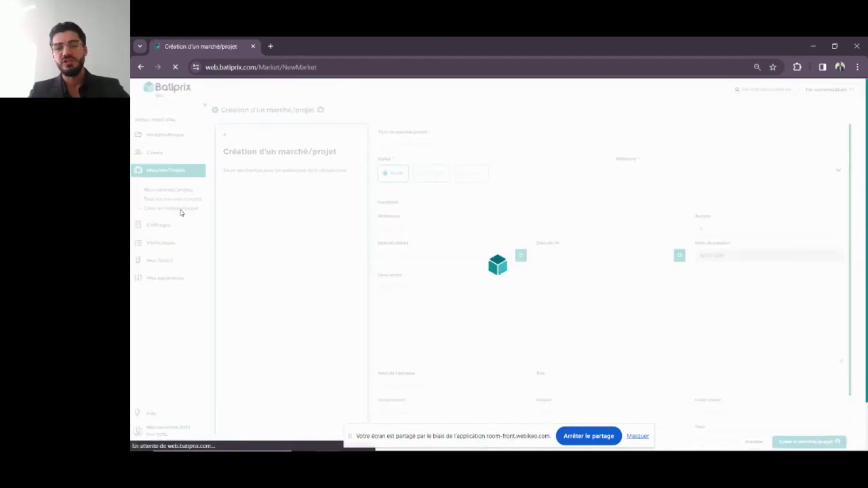
{"action": "left_click", "coordinate": [477, 146]}
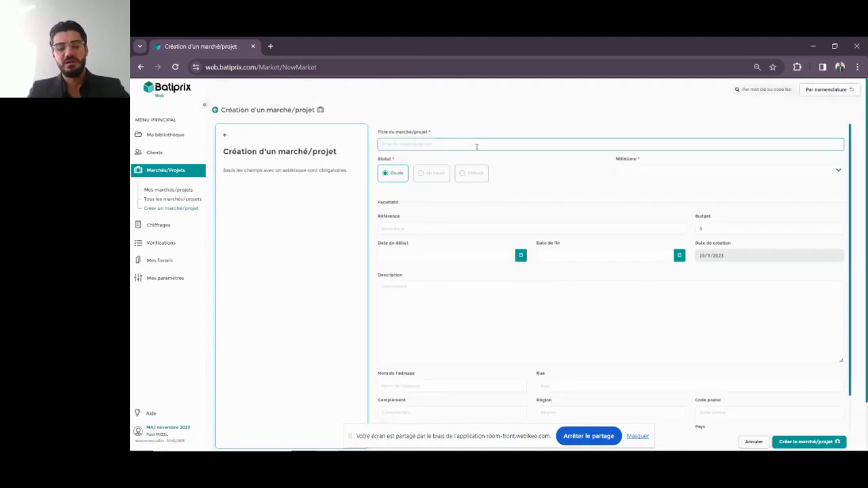
{"action": "type", "text": "Marché"}
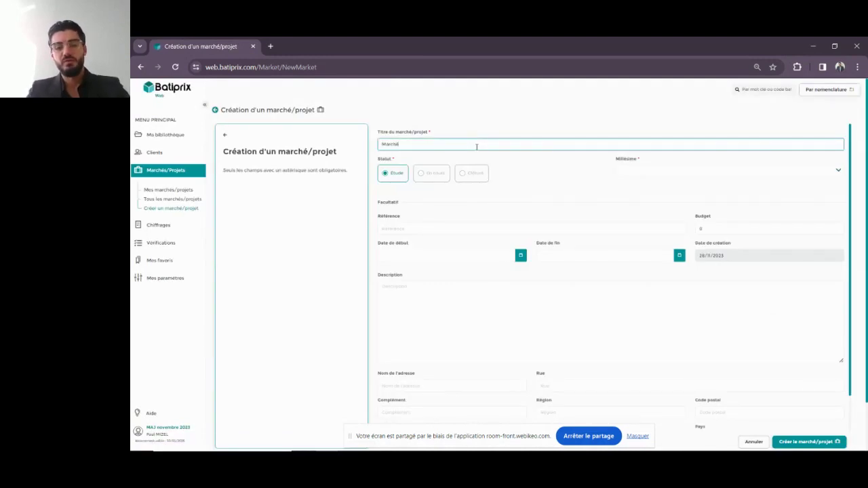
{"action": "type", "text": " de p"}
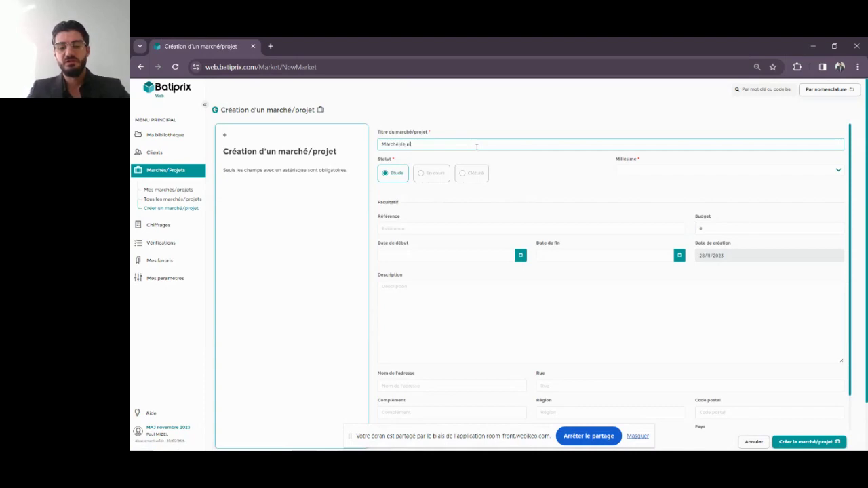
{"action": "type", "text": "lomberie"}
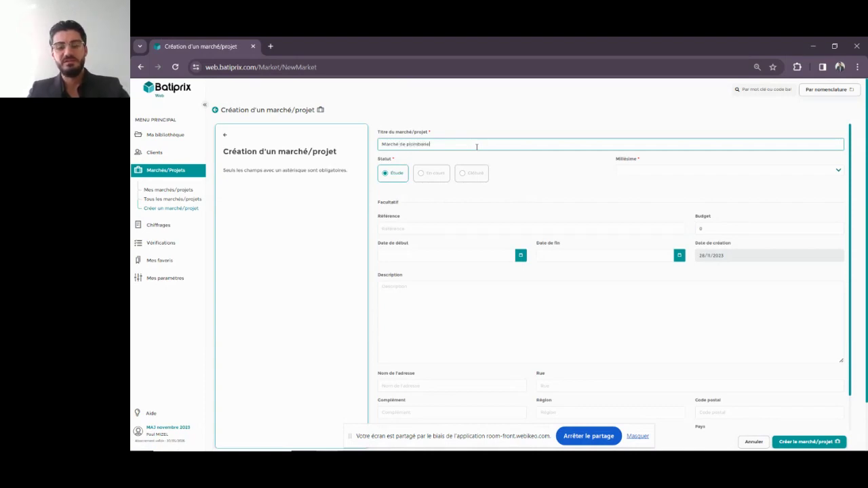
{"action": "type", "text": " - sanitaire"}
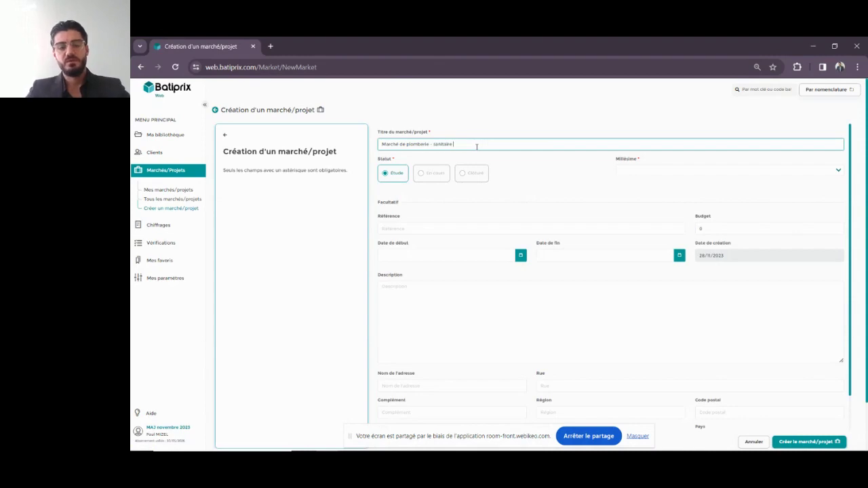
{"action": "left_click", "coordinate": [434, 175]}
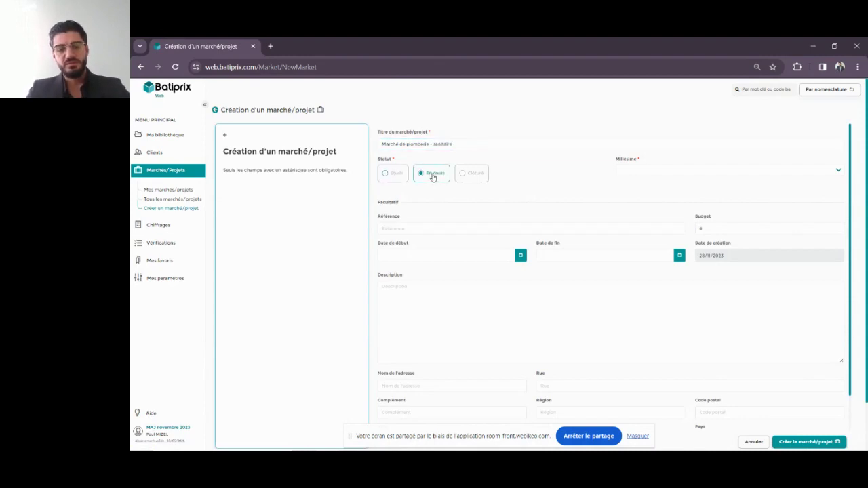
- Enter the reference 04IPD5564 and set the project budget to 100000
{"action": "left_click", "coordinate": [421, 228]}
{"action": "left_click", "coordinate": [448, 249]}
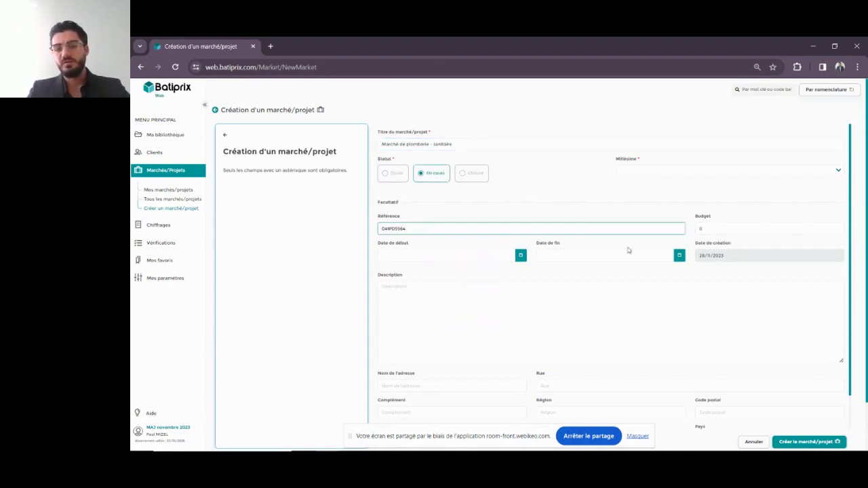
{"action": "left_click", "coordinate": [730, 230]}
{"action": "key", "text": "BackSpace"}
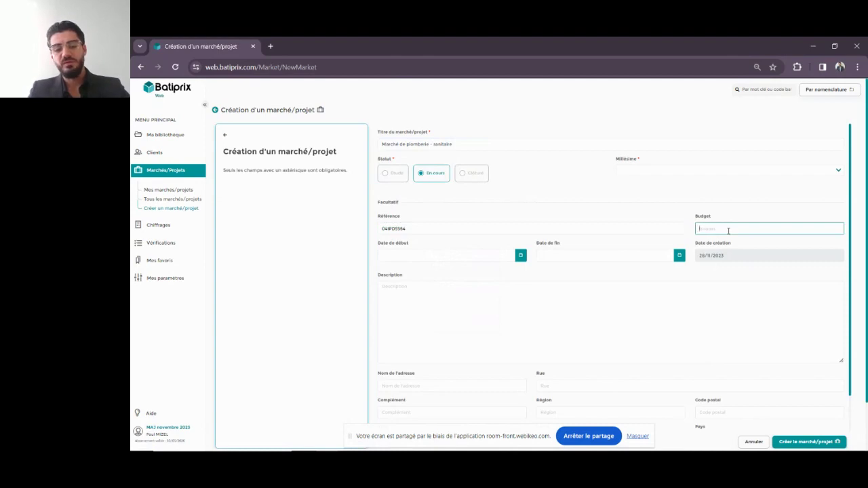
{"action": "type", "text": "1000"}
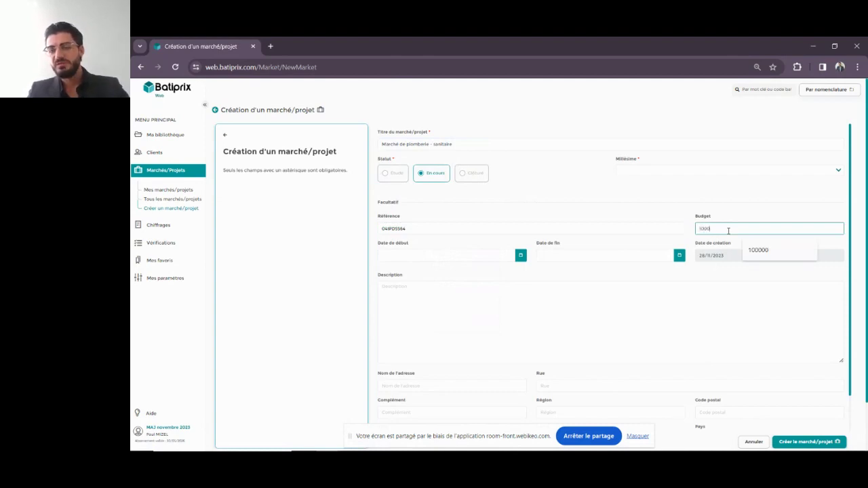
{"action": "type", "text": "00"}
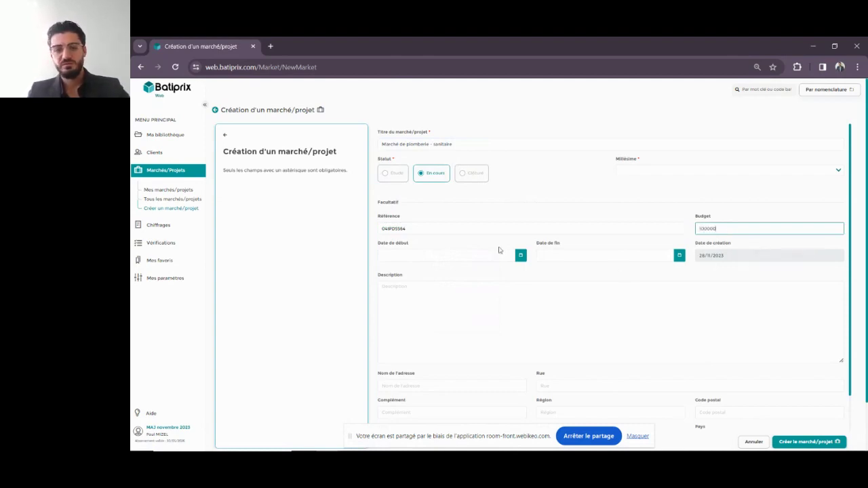
- Set the project's start date to 28/11/2023 and its end date to 30/11/2026
{"action": "left_click", "coordinate": [472, 252]}
{"action": "left_click", "coordinate": [531, 343]}
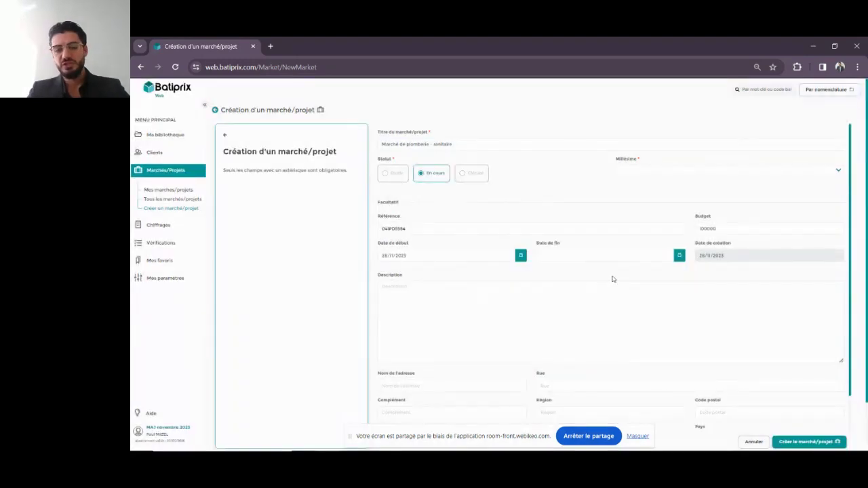
{"action": "left_click", "coordinate": [624, 259]}
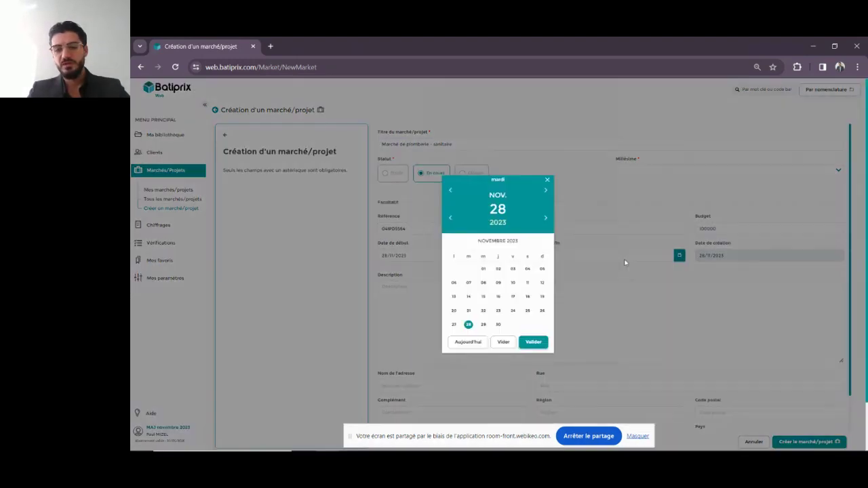
{"action": "left_click", "coordinate": [546, 219]}
{"action": "left_click", "coordinate": [454, 326]}
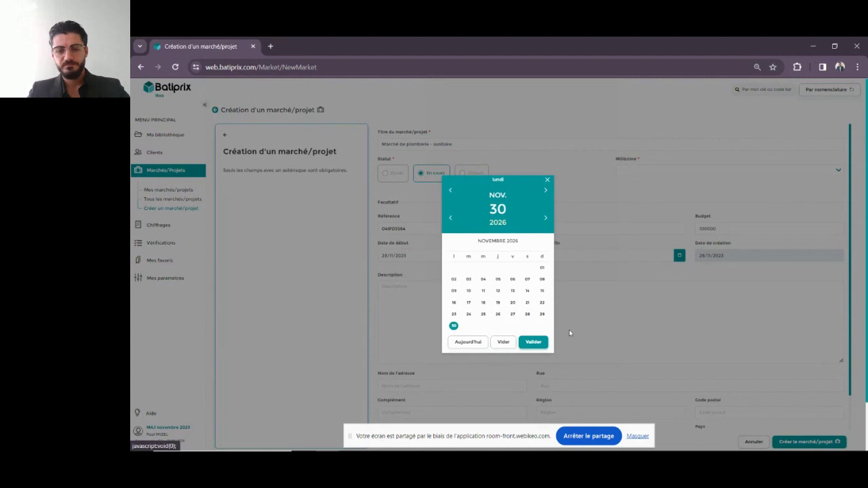
{"action": "left_click", "coordinate": [533, 342]}
- Enter "Description :" followed by five dash lines as the description, and fill the address with the saved NC entry
{"action": "scroll", "coordinate": [429, 271], "scroll_direction": "down", "scroll_amount": 1}
{"action": "left_click", "coordinate": [429, 259]}
{"action": "type", "text": "d"}
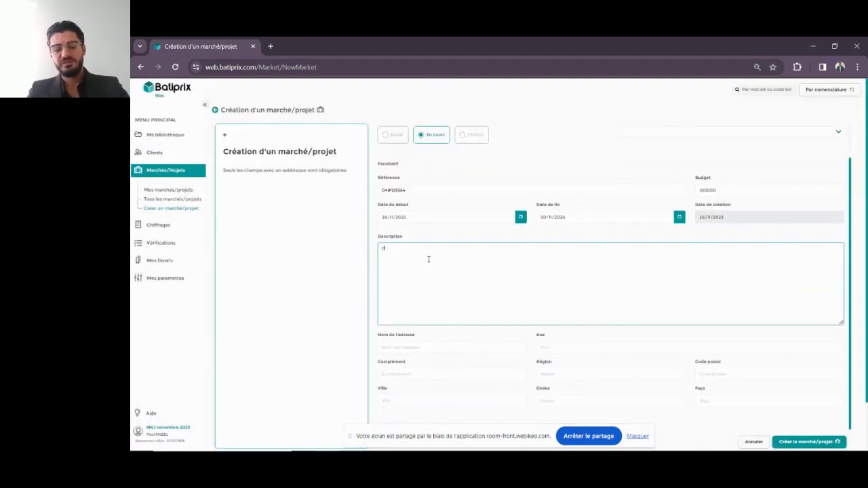
{"action": "type", "text": "es"}
{"action": "type", "text": "éscri"}
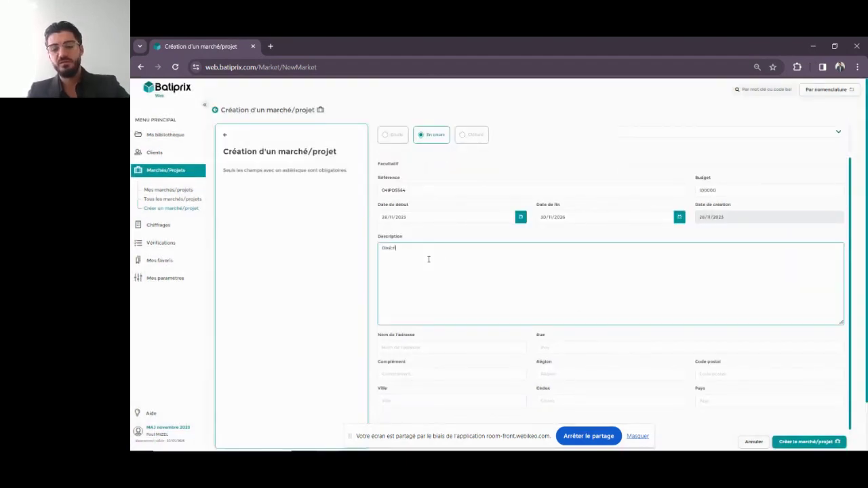
{"action": "type", "text": "ption :"}
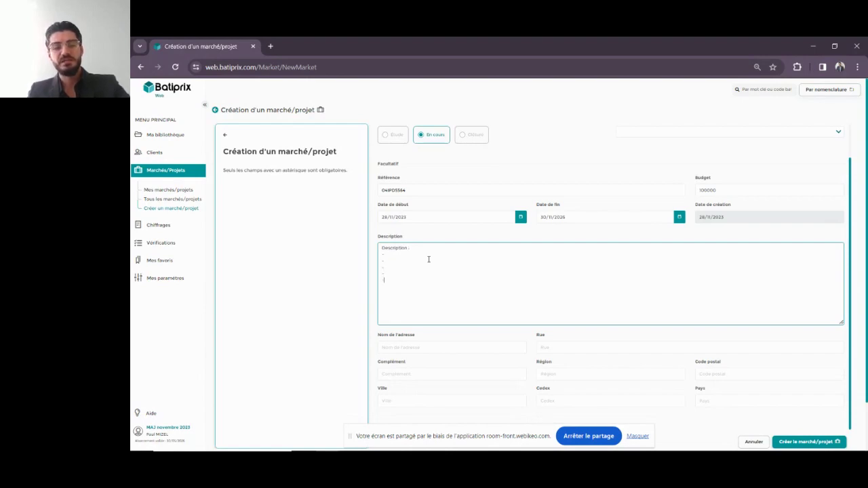
{"action": "left_click", "coordinate": [448, 346]}
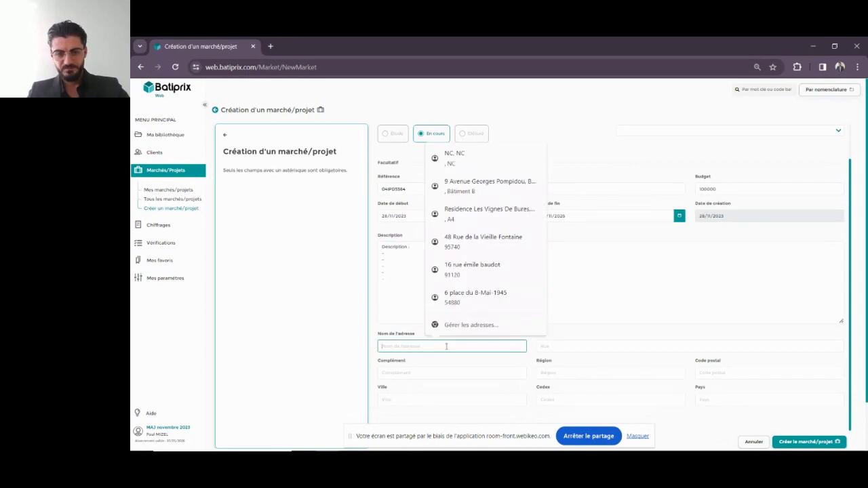
{"action": "left_click", "coordinate": [498, 150]}
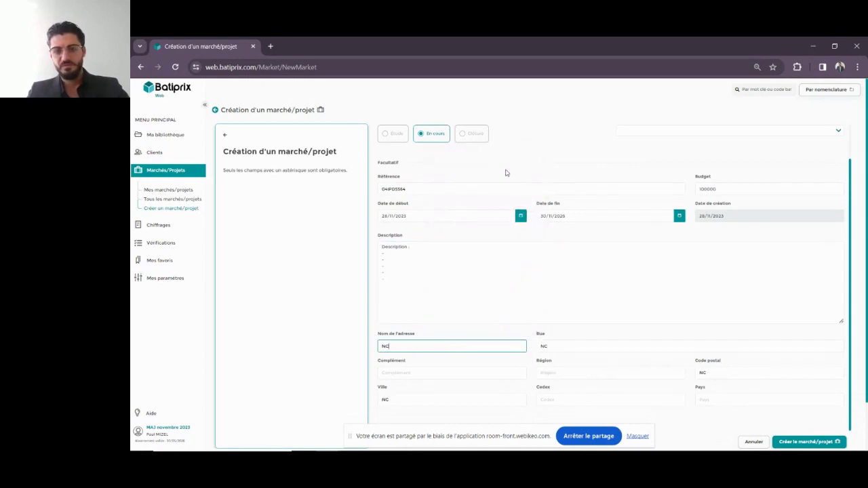
- Set the Millésime to MAJ novembre 2023 and create the project, declining to store the address in the browser
{"action": "left_click", "coordinate": [814, 441]}
{"action": "scroll", "coordinate": [777, 238], "scroll_direction": "up", "scroll_amount": 1}
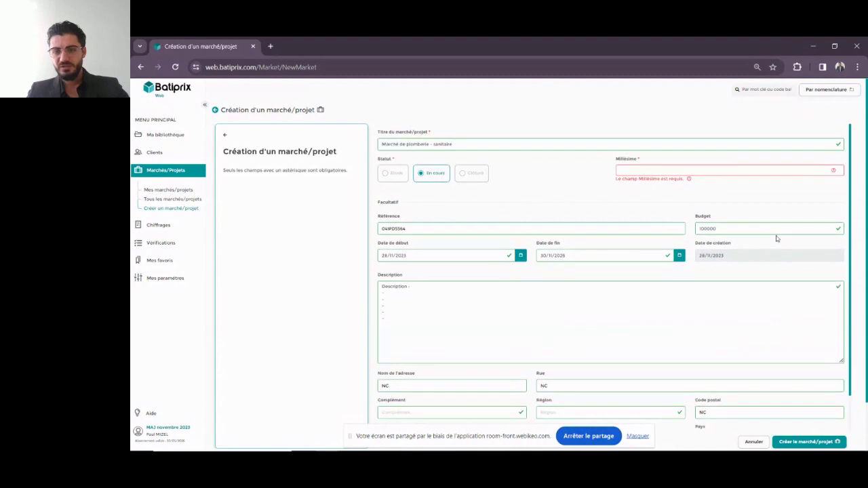
{"action": "left_click", "coordinate": [660, 175]}
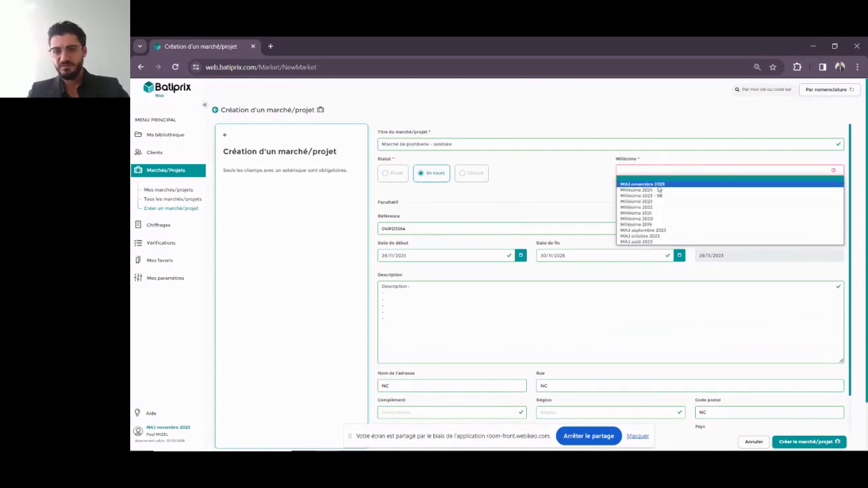
{"action": "left_click", "coordinate": [658, 184]}
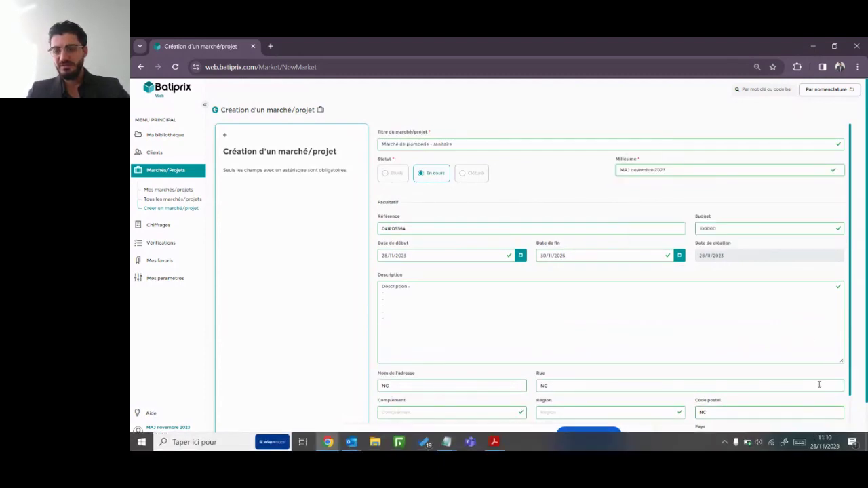
{"action": "left_click", "coordinate": [816, 442]}
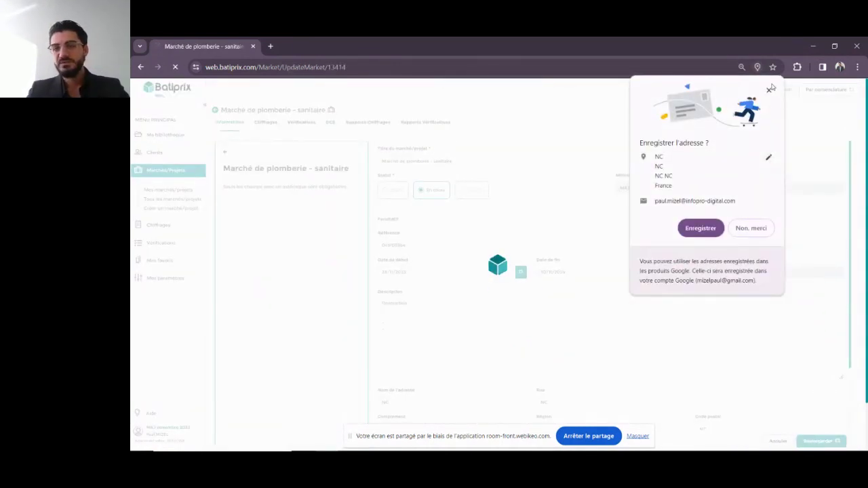
{"action": "left_click", "coordinate": [770, 89]}
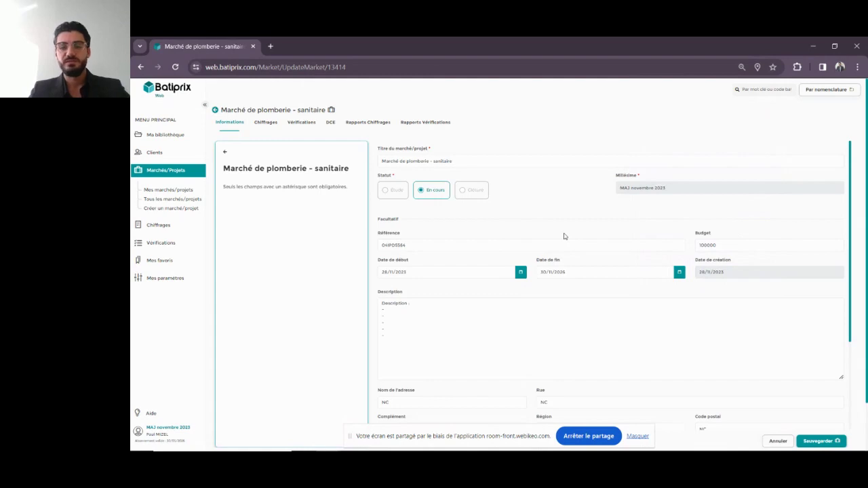
- Review the new project's information through to its address, discounts and statistics, and save the project
{"action": "scroll", "coordinate": [512, 223], "scroll_direction": "up", "scroll_amount": 2}
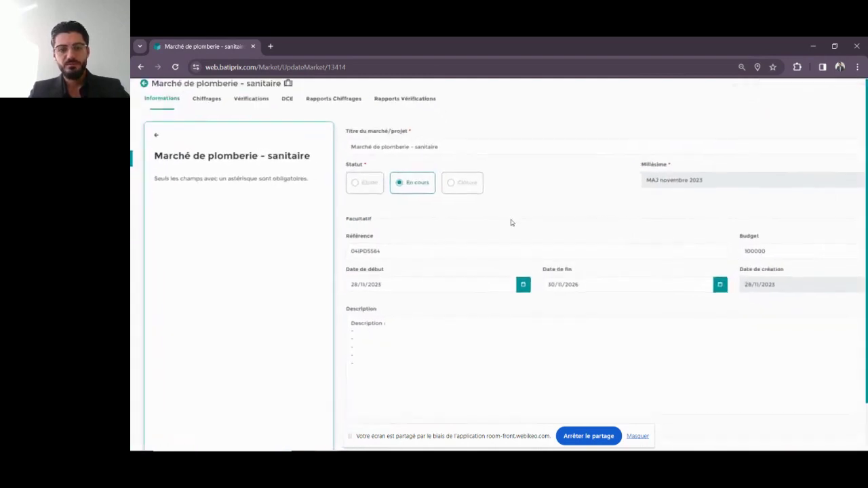
{"action": "scroll", "coordinate": [511, 222], "scroll_direction": "right", "scroll_amount": 3}
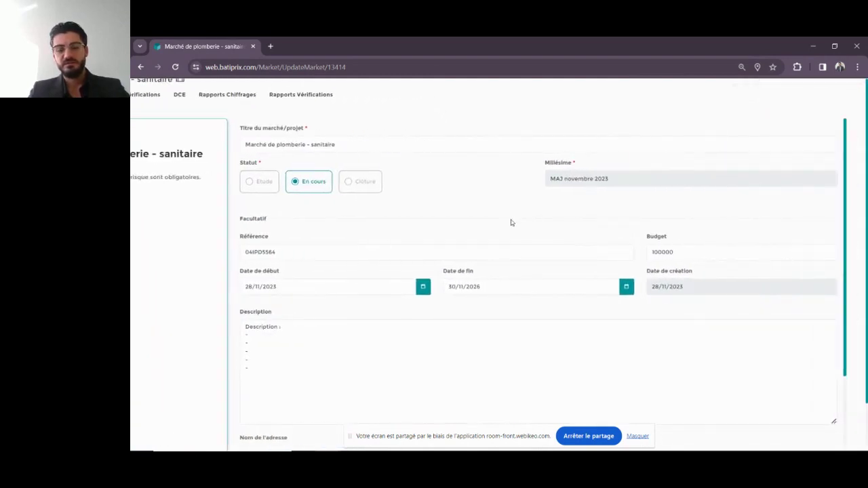
{"action": "scroll", "coordinate": [511, 223], "scroll_direction": "right", "scroll_amount": 1}
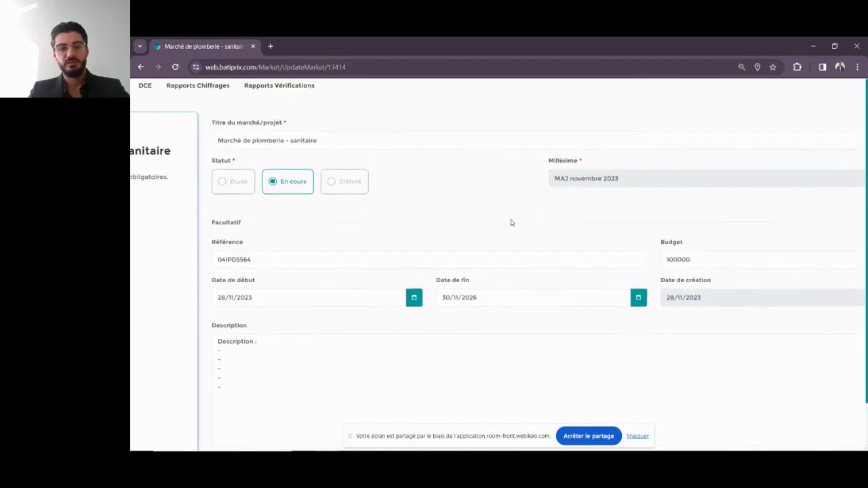
{"action": "scroll", "coordinate": [512, 223], "scroll_direction": "up", "scroll_amount": 1}
{"action": "scroll", "coordinate": [511, 223], "scroll_direction": "down", "scroll_amount": 3}
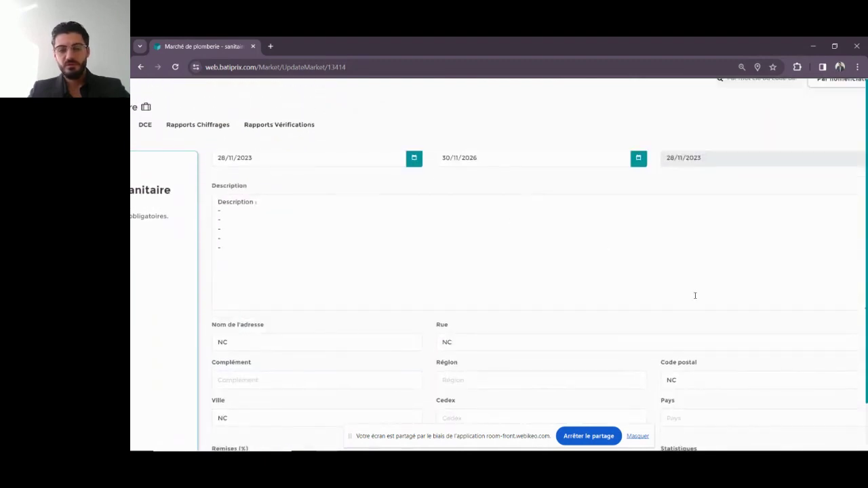
{"action": "scroll", "coordinate": [714, 307], "scroll_direction": "right", "scroll_amount": 1}
{"action": "scroll", "coordinate": [714, 307], "scroll_direction": "left", "scroll_amount": 3}
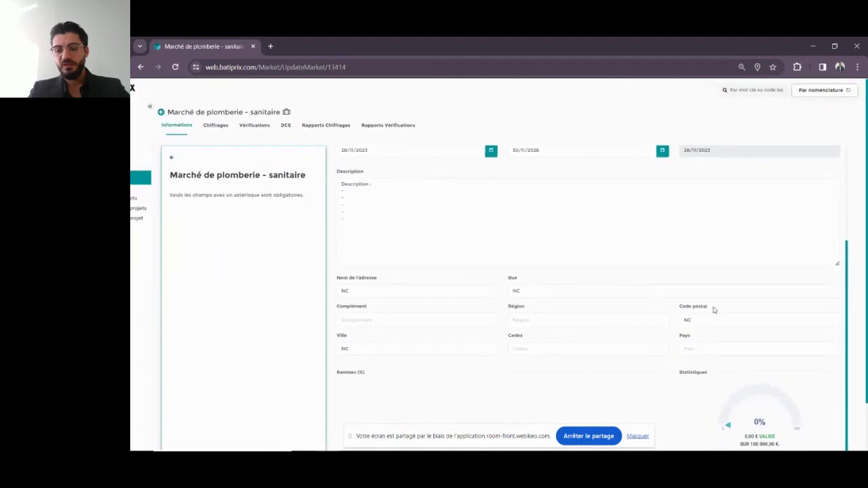
{"action": "scroll", "coordinate": [765, 430], "scroll_direction": "left", "scroll_amount": 2}
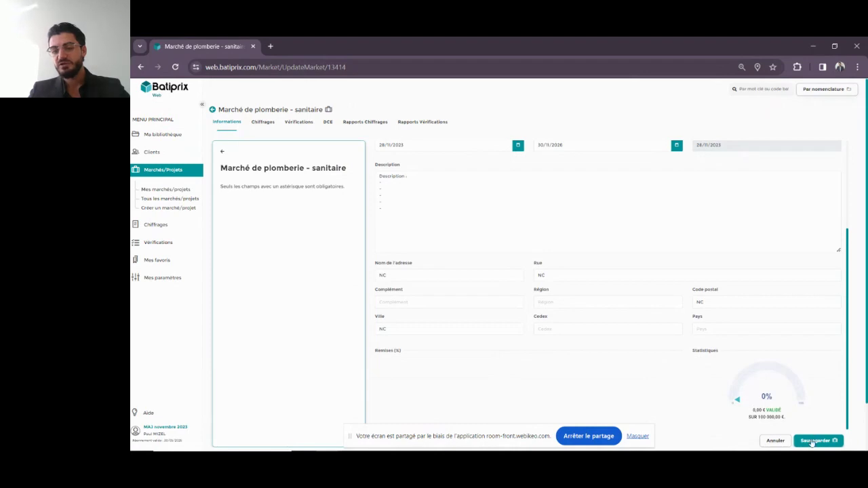
{"action": "left_click", "coordinate": [814, 439]}
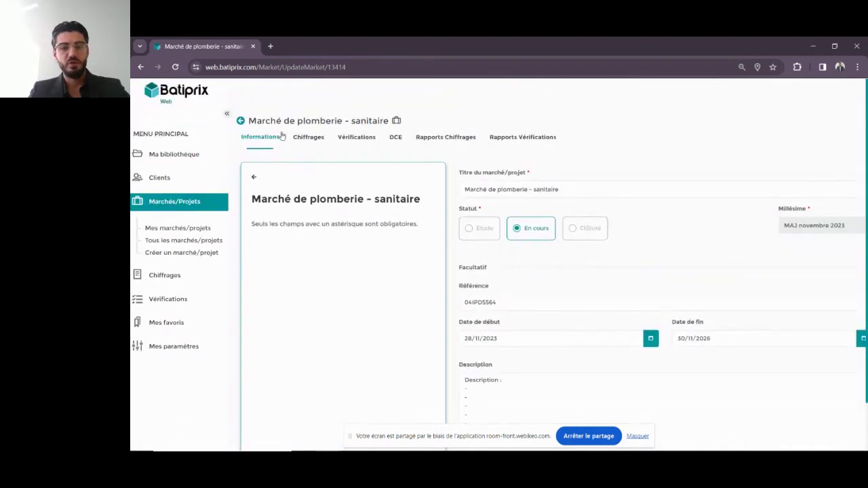
- Look through the project's Chiffrages and DCE sections, and return to its list of chiffrages
{"action": "left_click", "coordinate": [318, 143]}
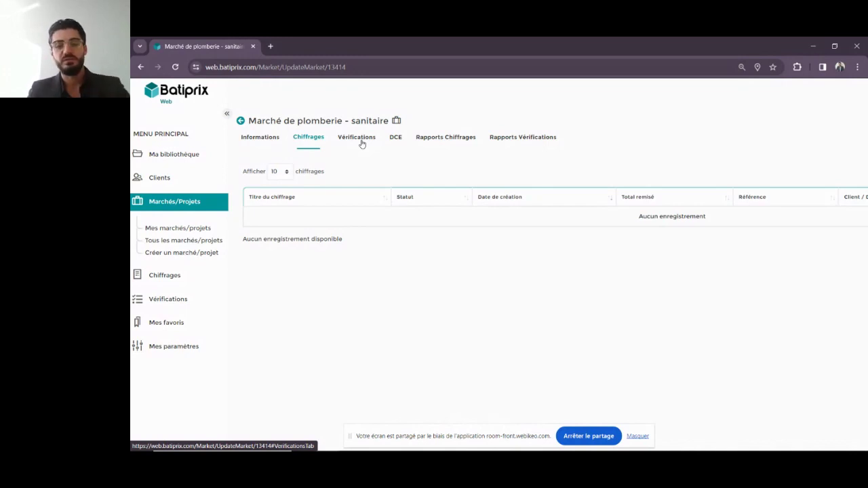
{"action": "left_click", "coordinate": [401, 144]}
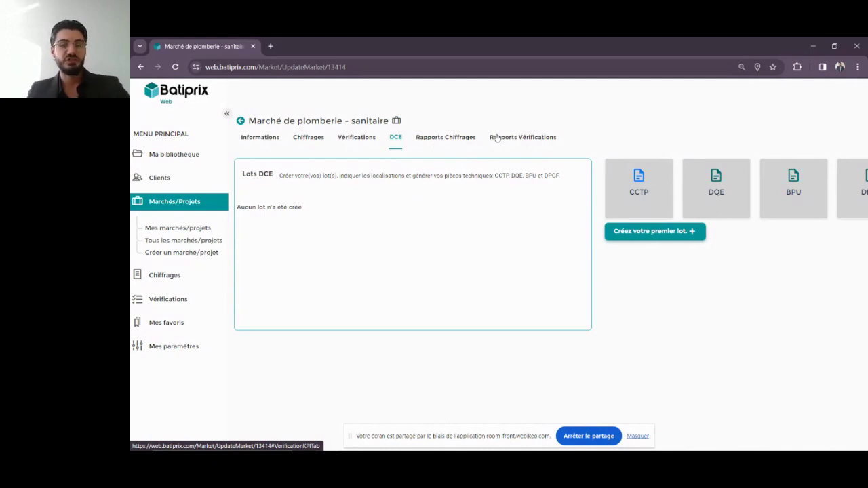
{"action": "left_click", "coordinate": [309, 139]}
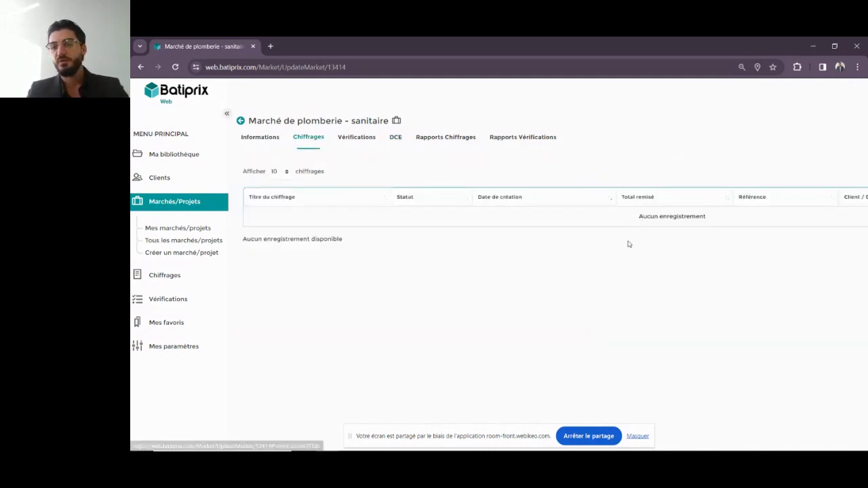
- Start a new chiffrage from the project's list and title it "plomberie - sanitaire"
{"action": "scroll", "coordinate": [628, 244], "scroll_direction": "right", "scroll_amount": 4}
{"action": "left_click", "coordinate": [814, 141]}
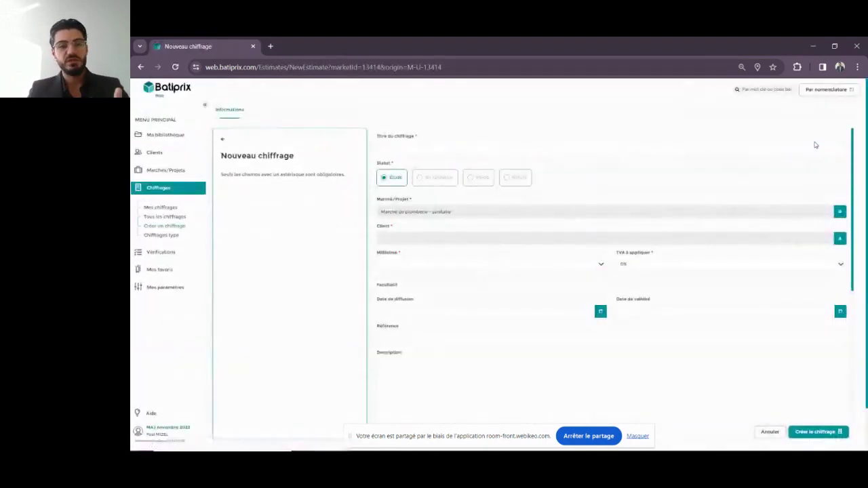
{"action": "left_click", "coordinate": [478, 144]}
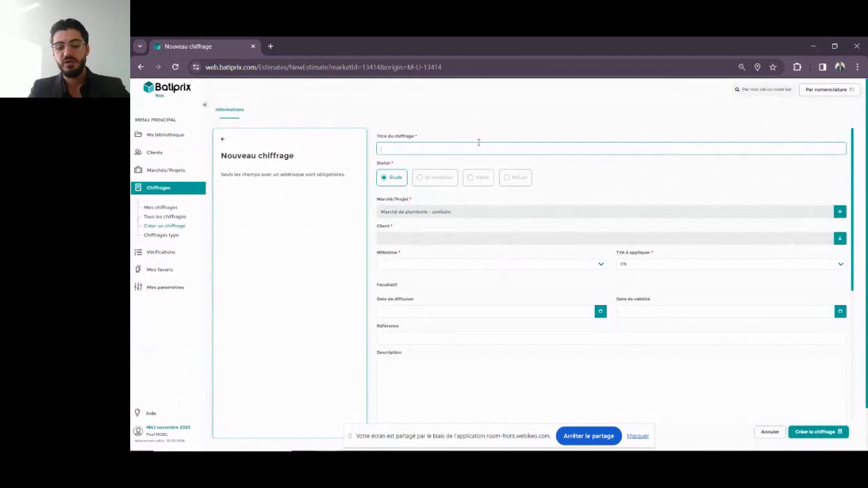
{"action": "type", "text": "plomberie"}
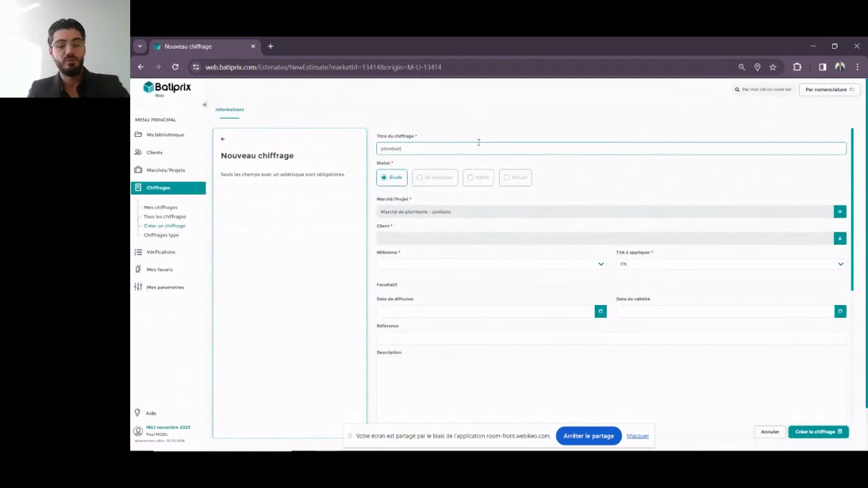
{"action": "type", "text": " - sanitaire"}
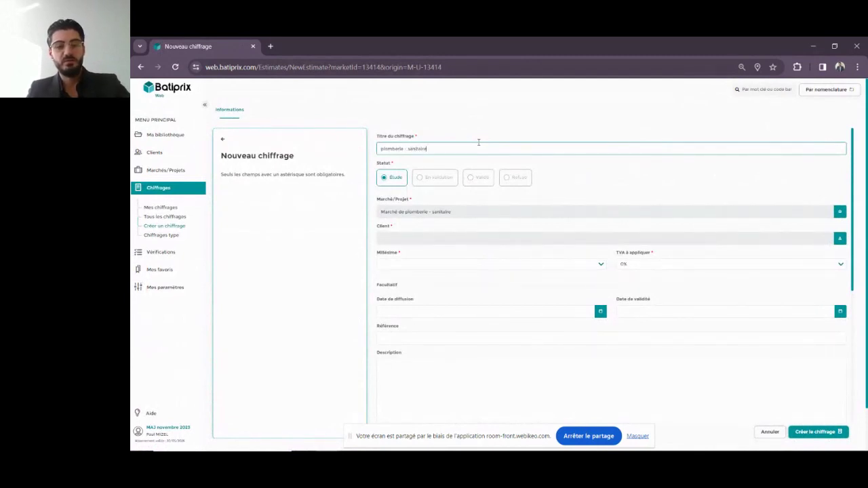
- Assign "Client du chiffrage ENIM" as the client of the new chiffrage
{"action": "left_click", "coordinate": [455, 241]}
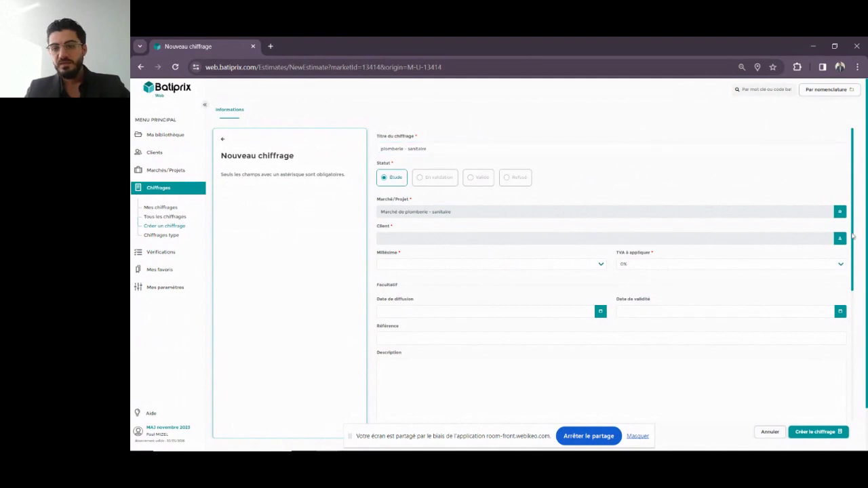
{"action": "left_click", "coordinate": [839, 240]}
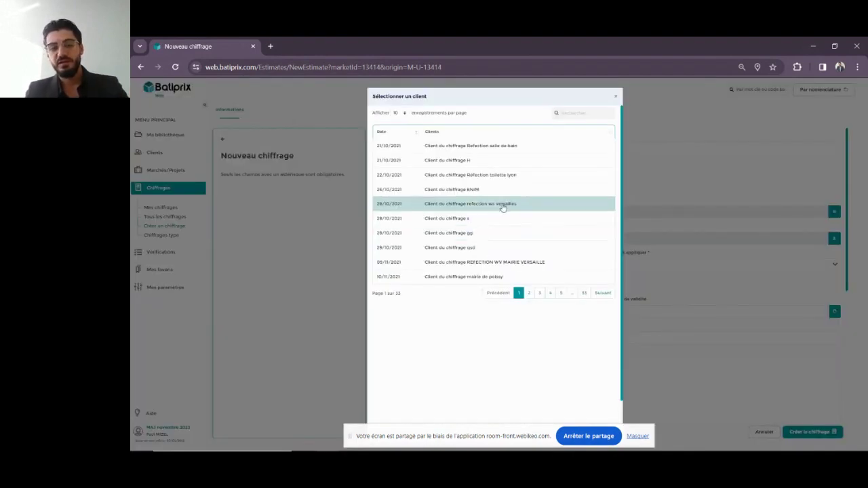
{"action": "left_click", "coordinate": [507, 196]}
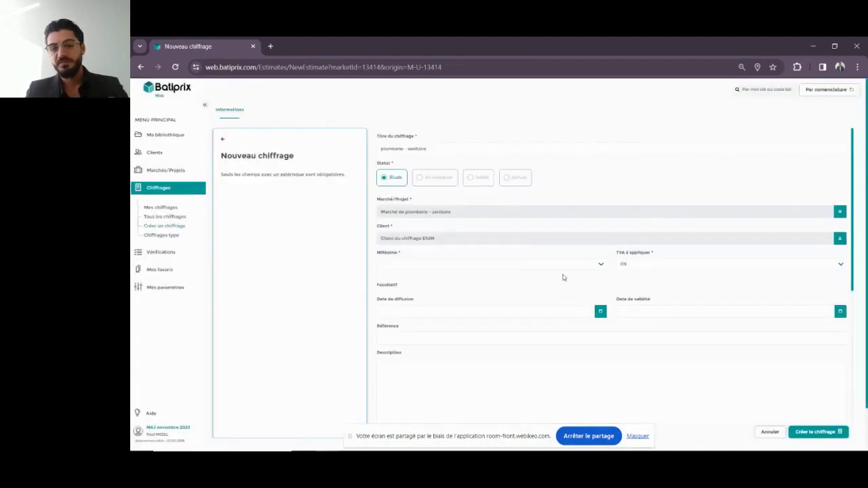
- Set the chiffrage's Millésime to MAJ novembre 2023 and the TVA to apply to 20,00%
{"action": "scroll", "coordinate": [544, 333], "scroll_direction": "down", "scroll_amount": 2}
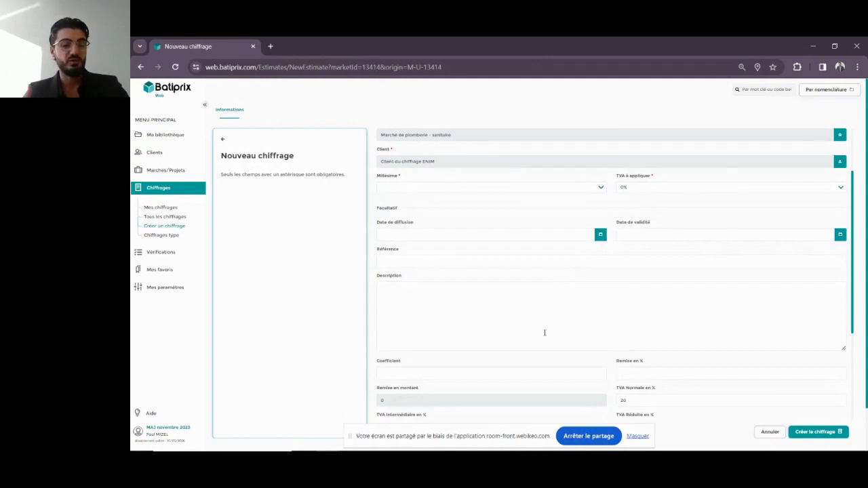
{"action": "left_click", "coordinate": [569, 189]}
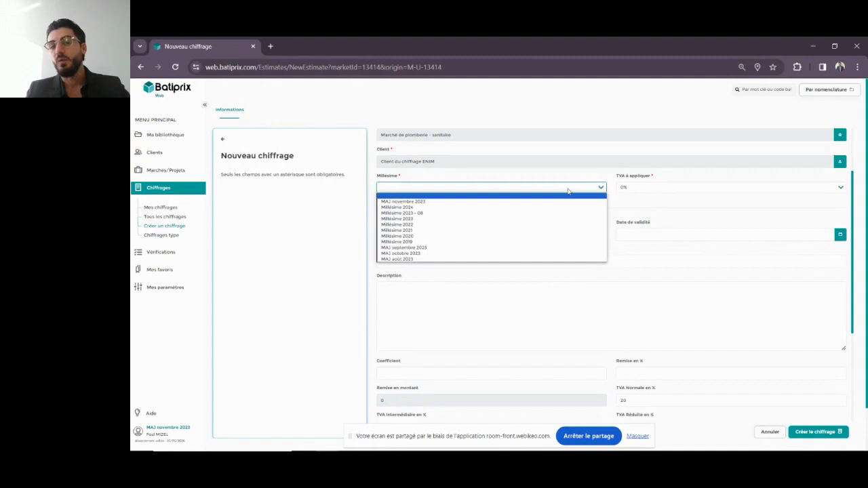
{"action": "left_click", "coordinate": [448, 203]}
{"action": "left_click", "coordinate": [639, 191]}
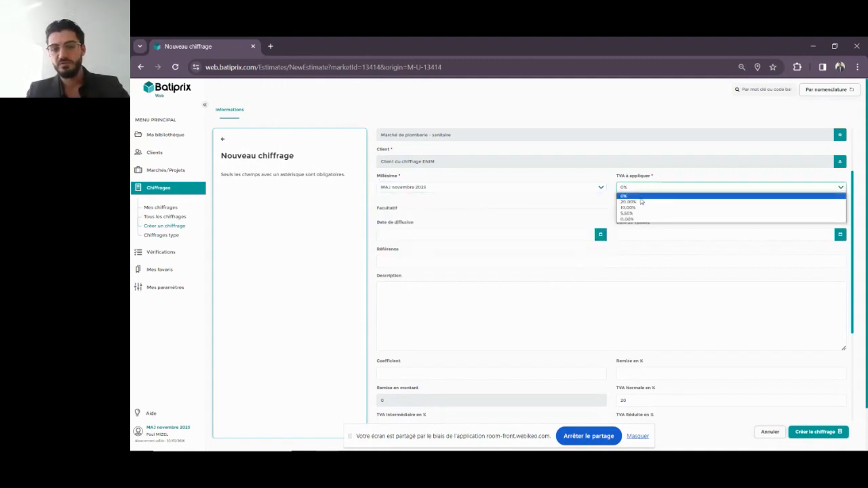
{"action": "left_click", "coordinate": [640, 203]}
- Set the Date de diffusion to 28/11/2023 and the Date de validité to 30/11/2024
{"action": "left_click", "coordinate": [438, 237]}
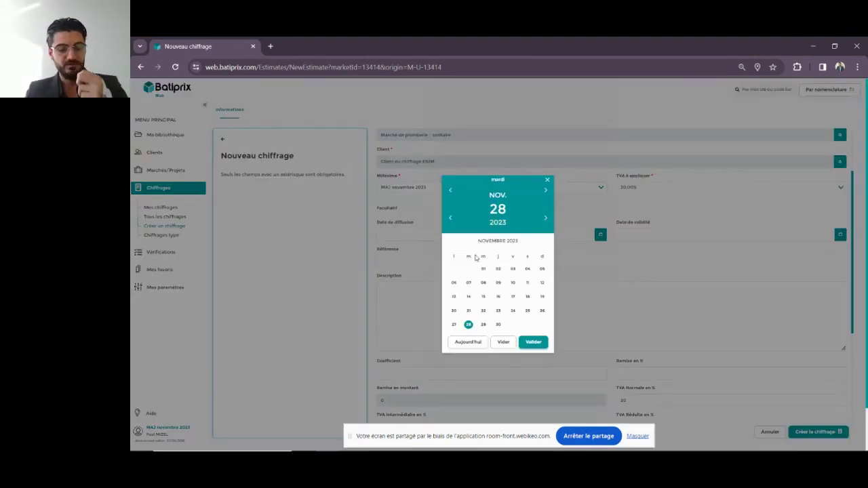
{"action": "left_click", "coordinate": [532, 344]}
{"action": "left_click", "coordinate": [695, 243]}
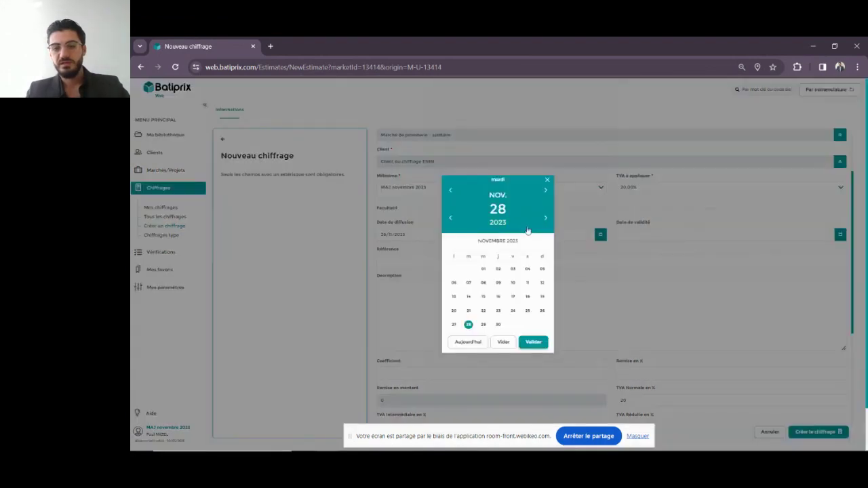
{"action": "left_click", "coordinate": [546, 217]}
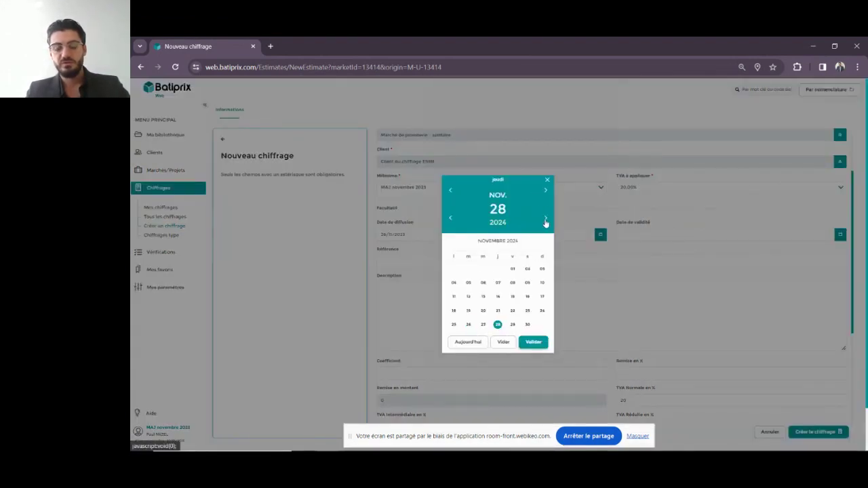
{"action": "left_click", "coordinate": [528, 324]}
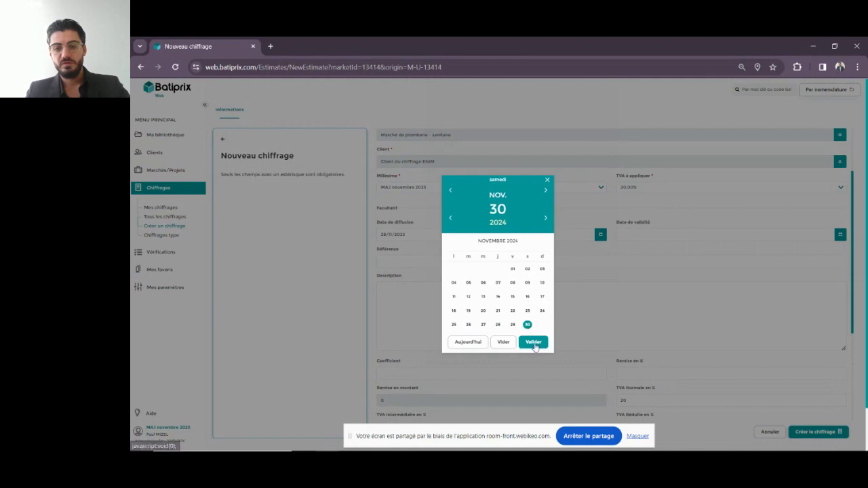
{"action": "left_click", "coordinate": [534, 343]}
- Fill the reference with the saved entry 04IPD5564 and enter "Descriptifs :" as the description, using the spelling suggestion
{"action": "scroll", "coordinate": [535, 344], "scroll_direction": "down", "scroll_amount": 1}
{"action": "left_click", "coordinate": [443, 231]}
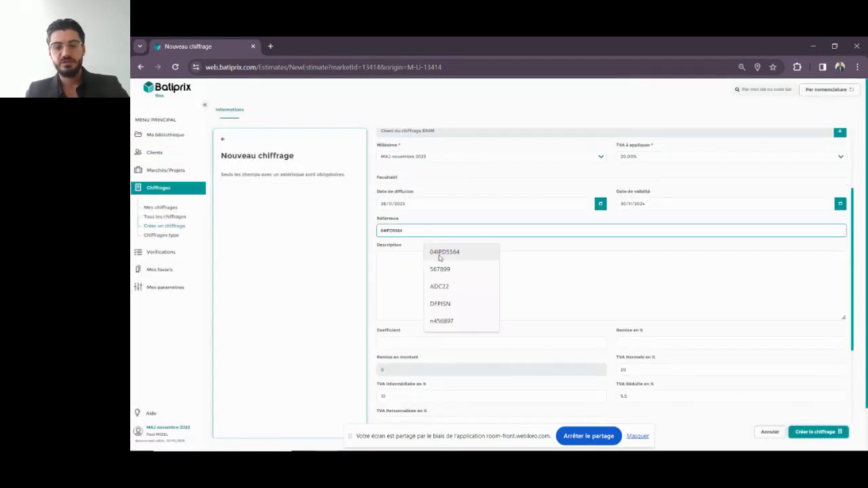
{"action": "left_click", "coordinate": [444, 256]}
{"action": "left_click", "coordinate": [420, 265]}
{"action": "type", "text": "Des"}
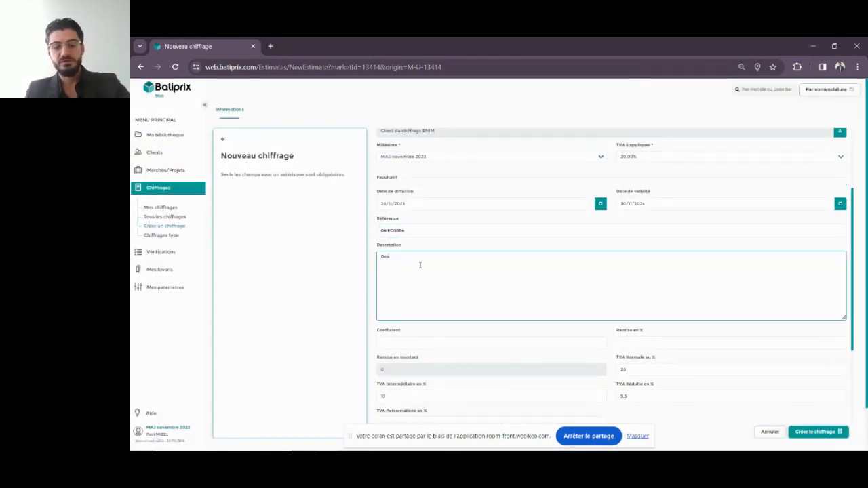
{"action": "type", "text": "criptif"}
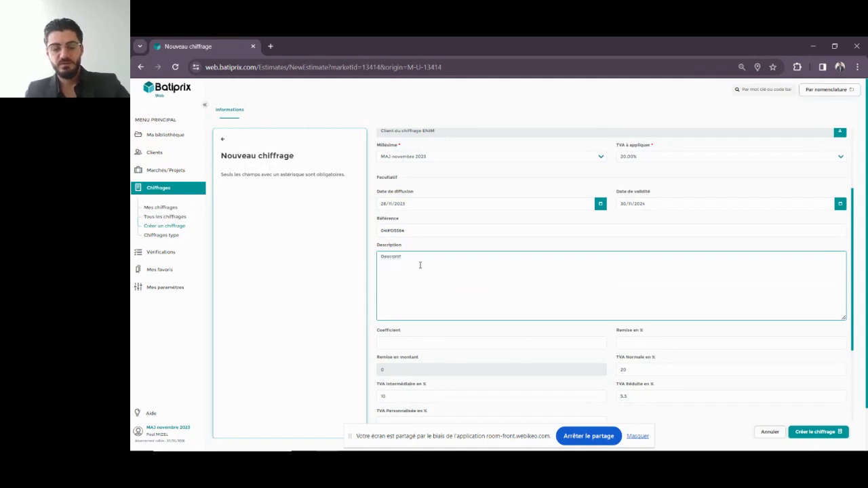
{"action": "double_click", "coordinate": [397, 258]}
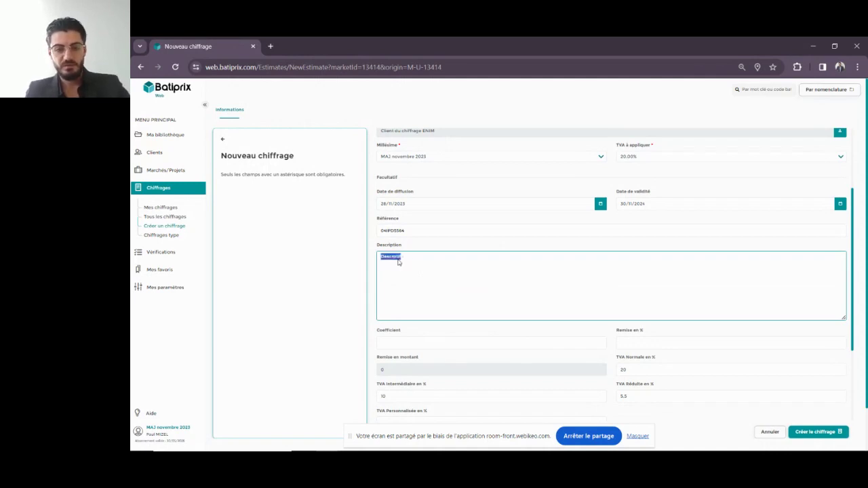
{"action": "right_click", "coordinate": [398, 262]}
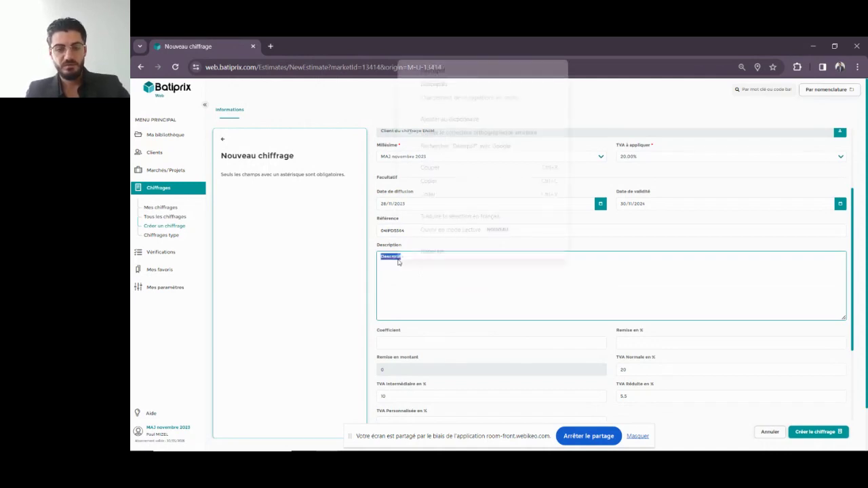
{"action": "left_click", "coordinate": [478, 85]}
- Leave the coefficient and percentage discount empty and create the chiffrage
{"action": "scroll", "coordinate": [568, 329], "scroll_direction": "down", "scroll_amount": 2}
{"action": "left_click", "coordinate": [453, 218]}
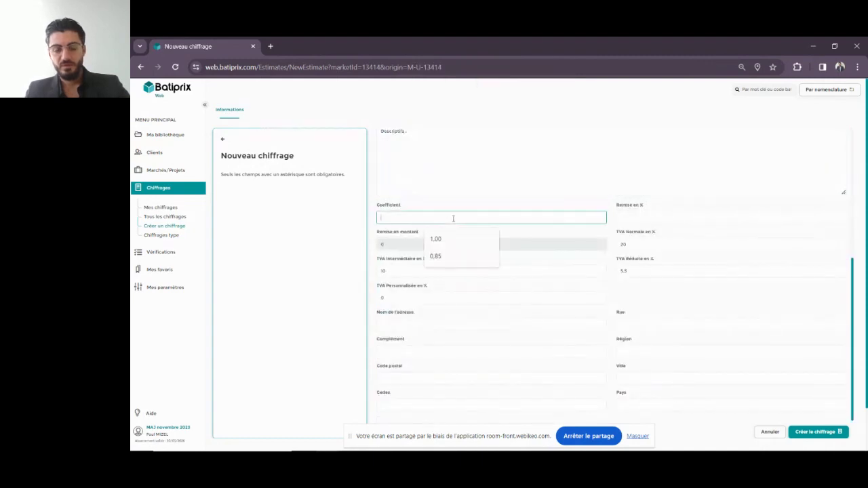
{"action": "left_click", "coordinate": [695, 218]}
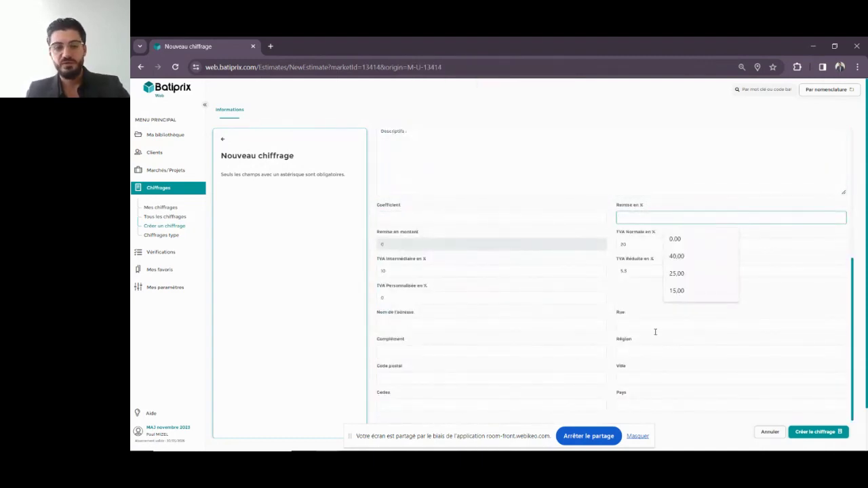
{"action": "left_click", "coordinate": [822, 432]}
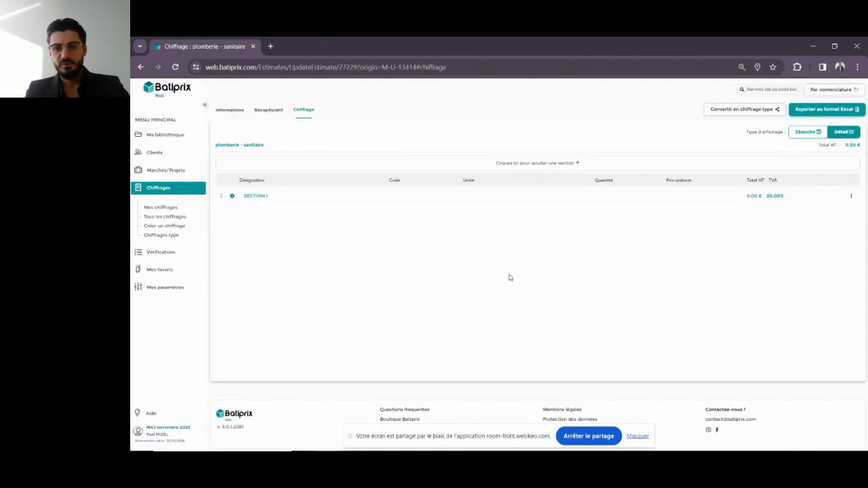
- Rename SECTION 1 of the chiffrage as "Plomberie - sanitaire"
{"action": "key", "text": "ctrl+plus"}
{"action": "key", "text": "ctrl+plus"}
{"action": "key", "text": "ctrl+plus"}
{"action": "key", "text": "ctrl+plus"}
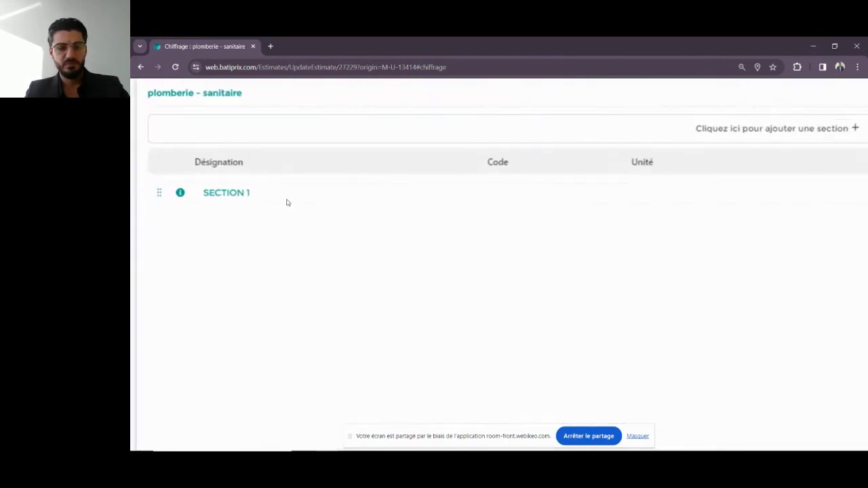
{"action": "key", "text": "ctrl+minus"}
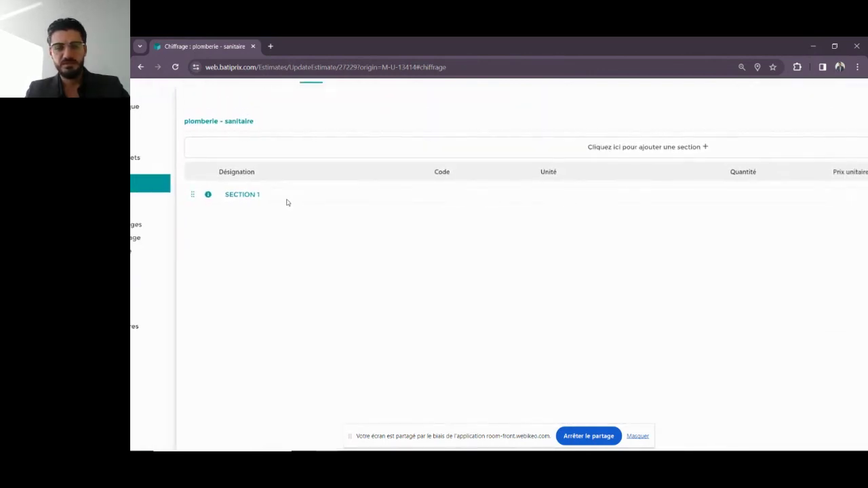
{"action": "key", "text": "ctrl+plus"}
{"action": "key", "text": "ctrl+minus"}
{"action": "key", "text": "ctrl+plus"}
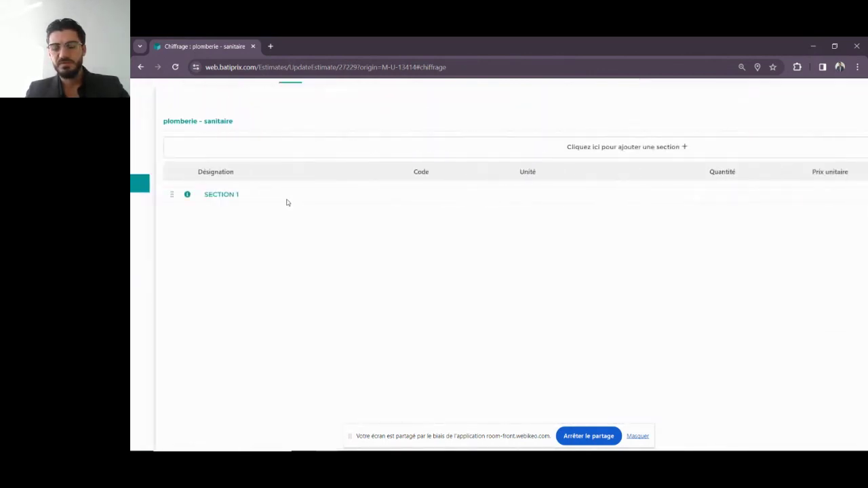
{"action": "left_click", "coordinate": [290, 196]}
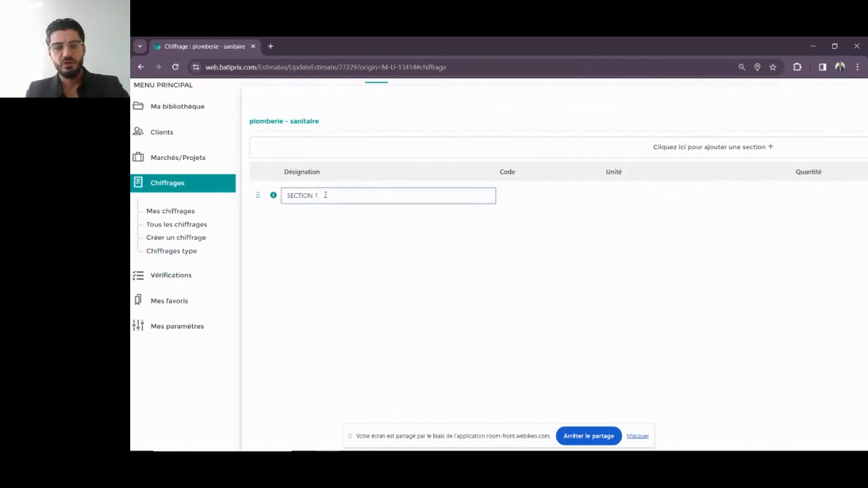
{"action": "type", "text": "Pl"}
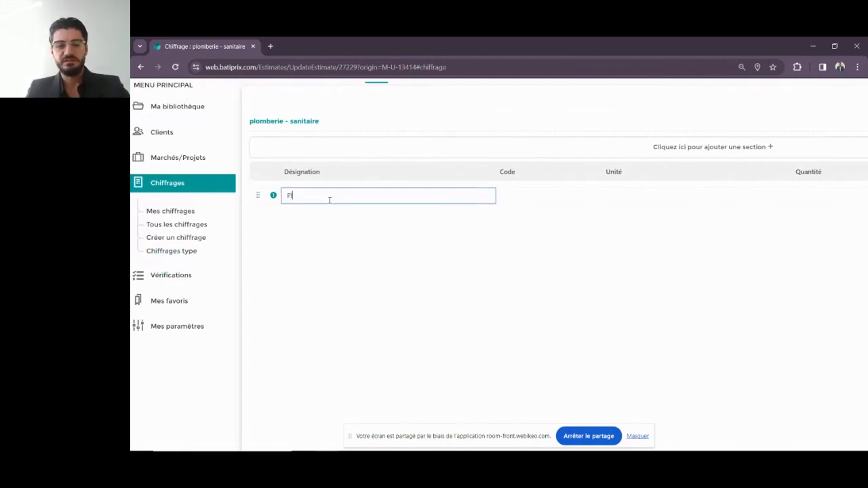
{"action": "type", "text": "omberie"}
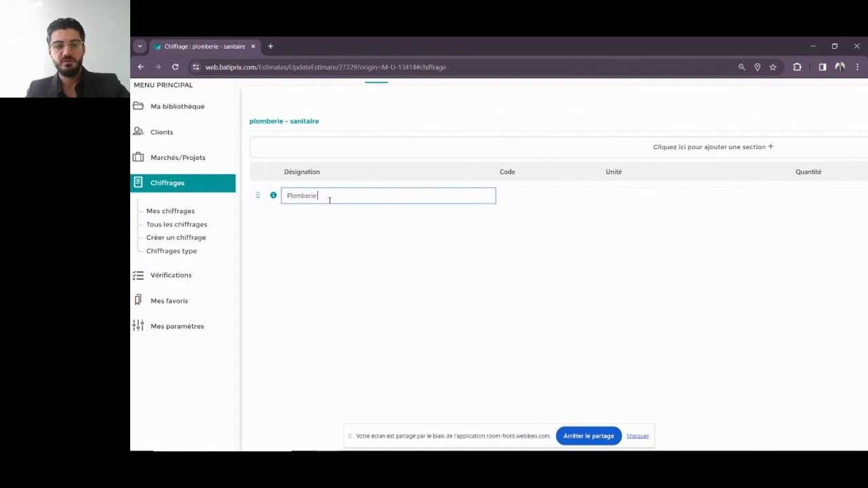
{"action": "type", "text": " - sanitaire"}
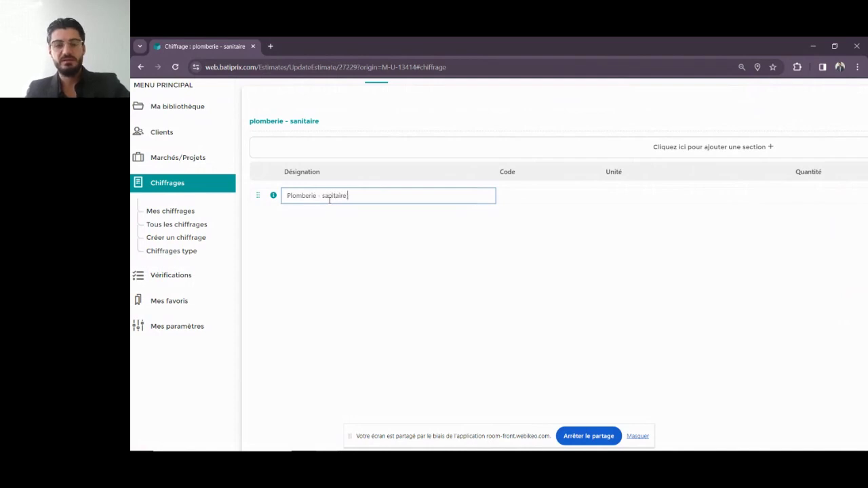
{"action": "key", "text": "Return"}
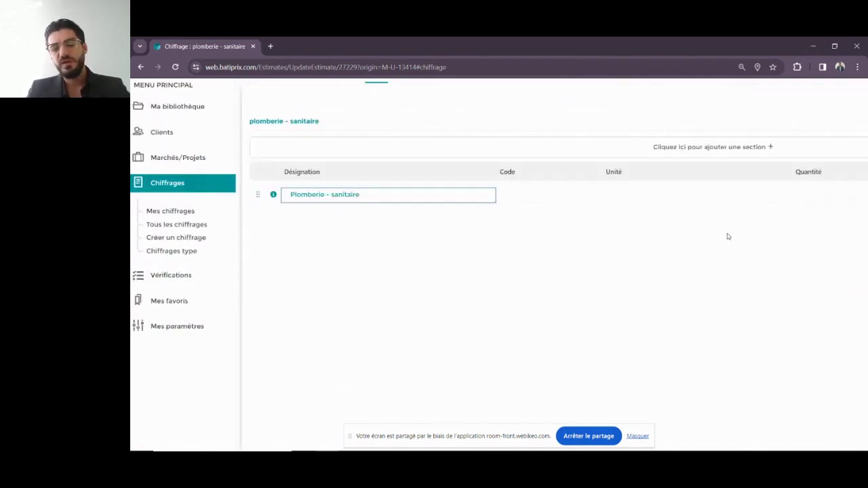
- Examine the Plomberie - sanitaire section's columns and the actions available for it, without choosing any
{"action": "scroll", "coordinate": [727, 236], "scroll_direction": "right", "scroll_amount": 10}
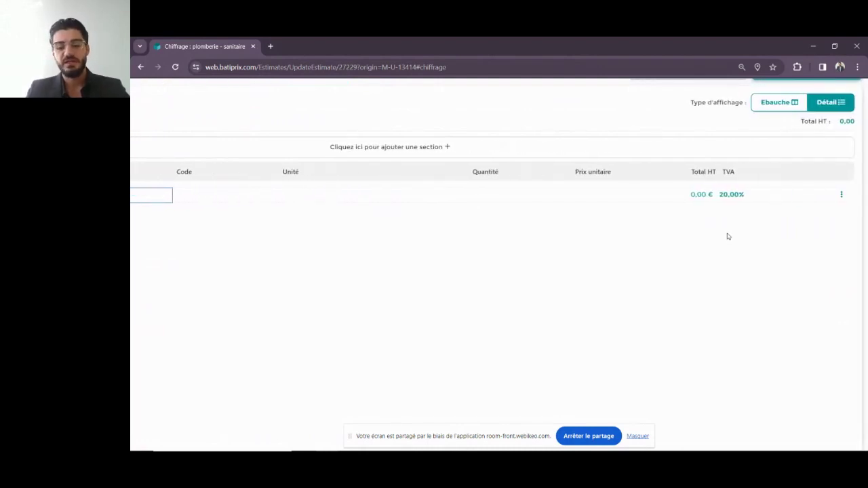
{"action": "key", "text": "ctrl+minus"}
{"action": "key", "text": "ctrl+minus"}
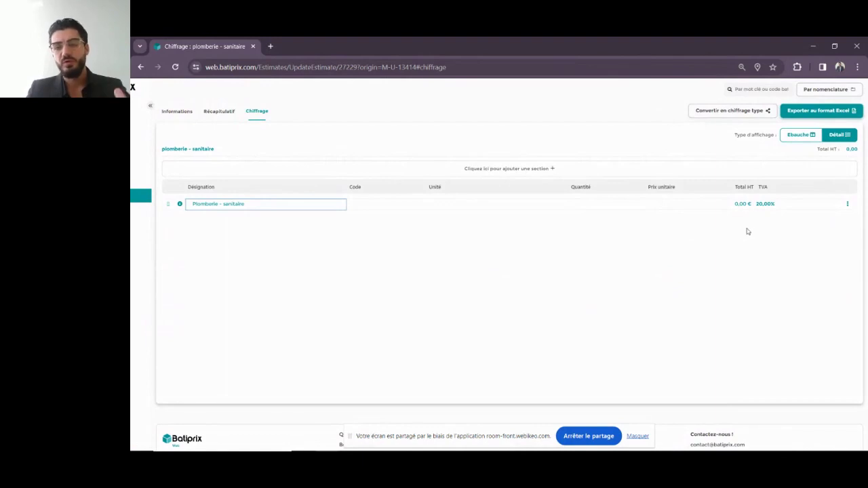
{"action": "left_click", "coordinate": [847, 205]}
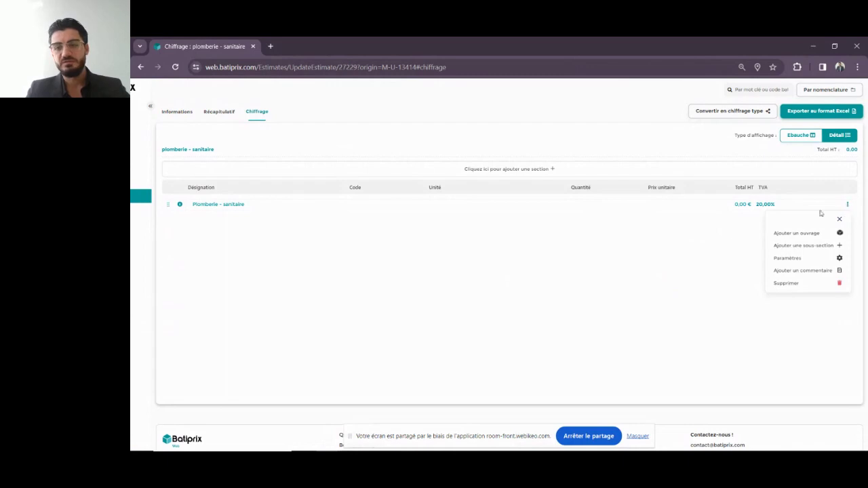
{"action": "left_click", "coordinate": [664, 276]}
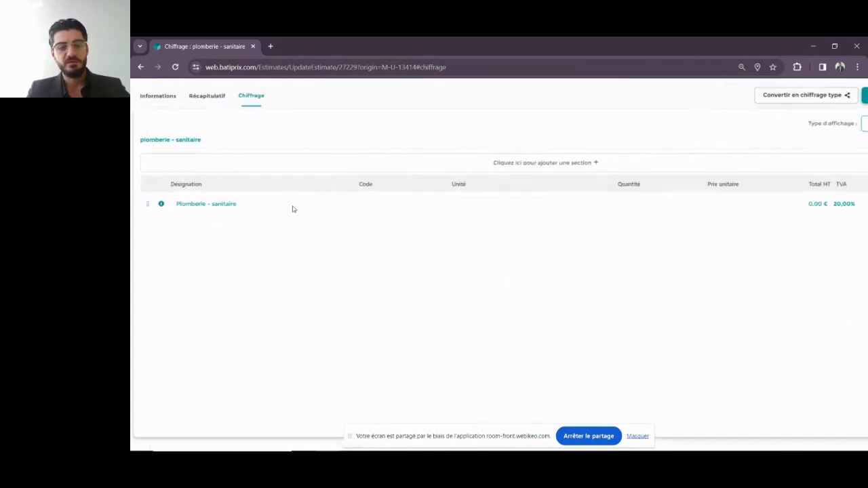
{"action": "scroll", "coordinate": [293, 209], "scroll_direction": "up", "scroll_amount": 4}
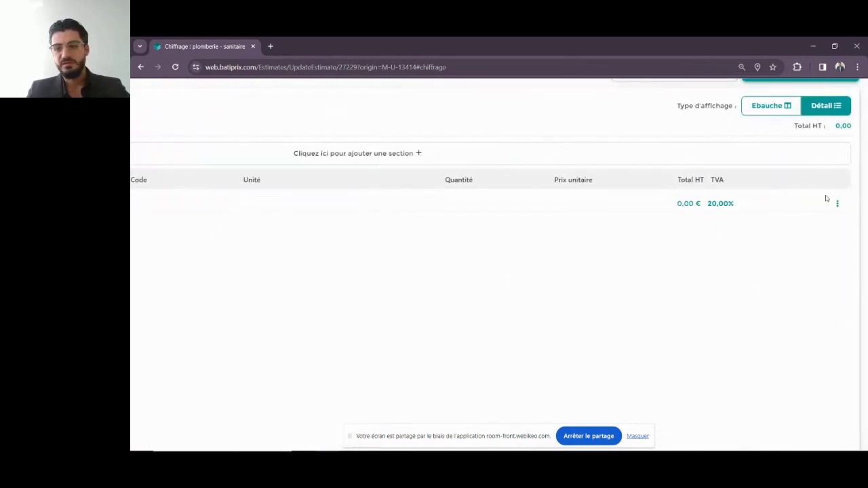
- Start adding an ouvrage to the Plomberie - sanitaire section and look through the list of corps d'état
{"action": "left_click", "coordinate": [838, 205]}
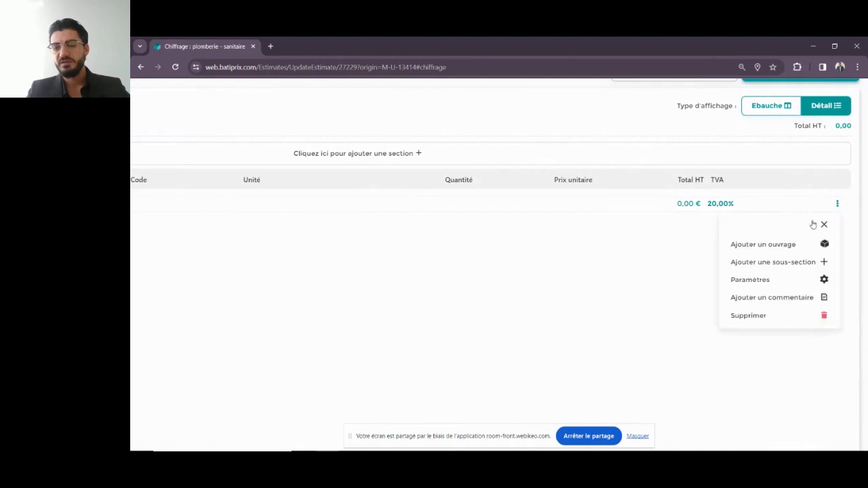
{"action": "left_click", "coordinate": [763, 246]}
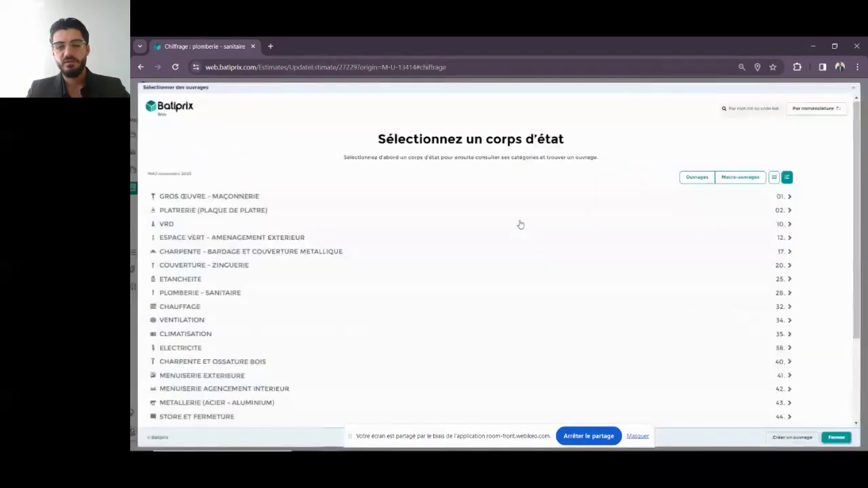
{"action": "scroll", "coordinate": [520, 225], "scroll_direction": "down", "scroll_amount": 2}
{"action": "scroll", "coordinate": [521, 225], "scroll_direction": "down", "scroll_amount": 1}
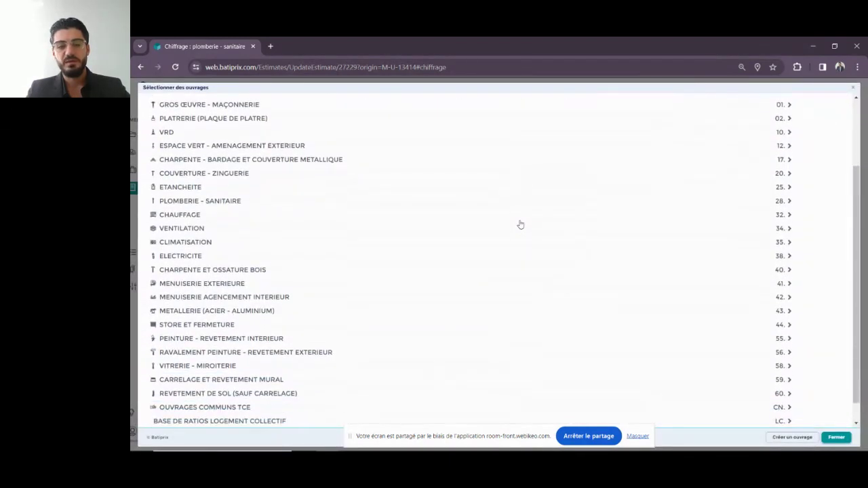
{"action": "scroll", "coordinate": [521, 225], "scroll_direction": "down", "scroll_amount": 1}
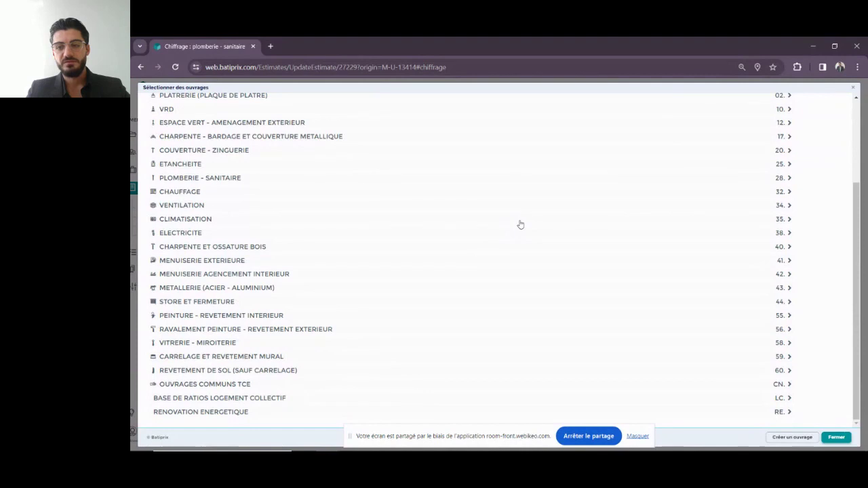
{"action": "scroll", "coordinate": [520, 224], "scroll_direction": "up", "scroll_amount": 3}
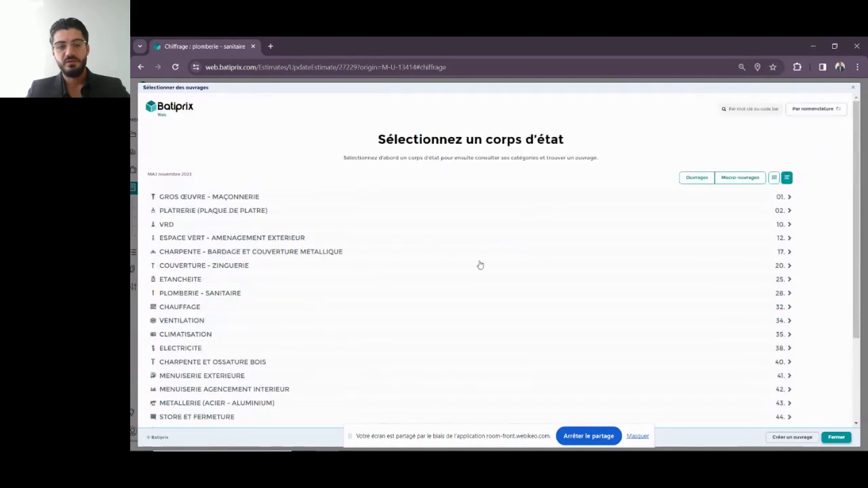
{"action": "scroll", "coordinate": [480, 266], "scroll_direction": "up", "scroll_amount": 3}
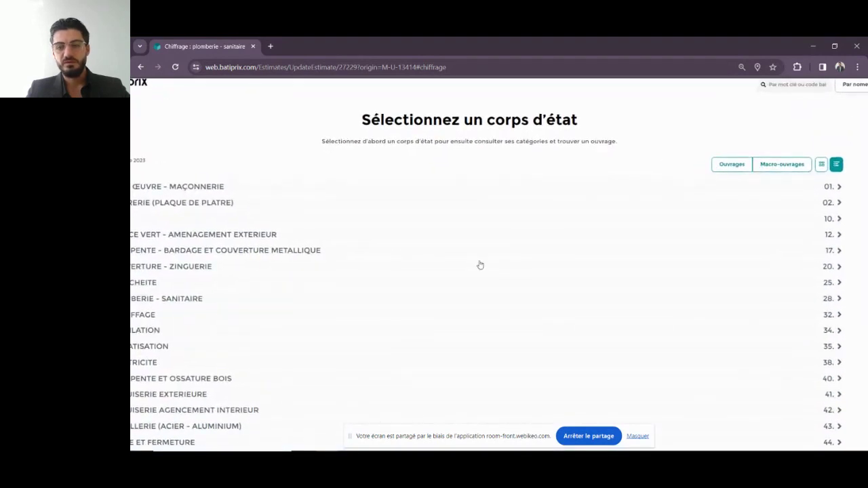
- Expand the trade PLOMBERIE - SANITAIRE (28) and its category LAVABO VASQUE ROBINETTERIE (28.15)
{"action": "scroll", "coordinate": [480, 265], "scroll_direction": "down", "scroll_amount": 1}
{"action": "scroll", "coordinate": [479, 264], "scroll_direction": "left", "scroll_amount": 2}
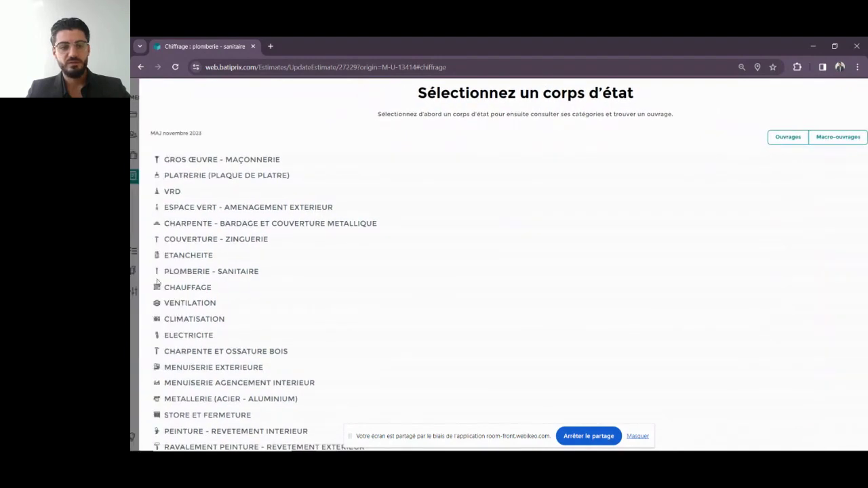
{"action": "scroll", "coordinate": [395, 271], "scroll_direction": "right", "scroll_amount": 3}
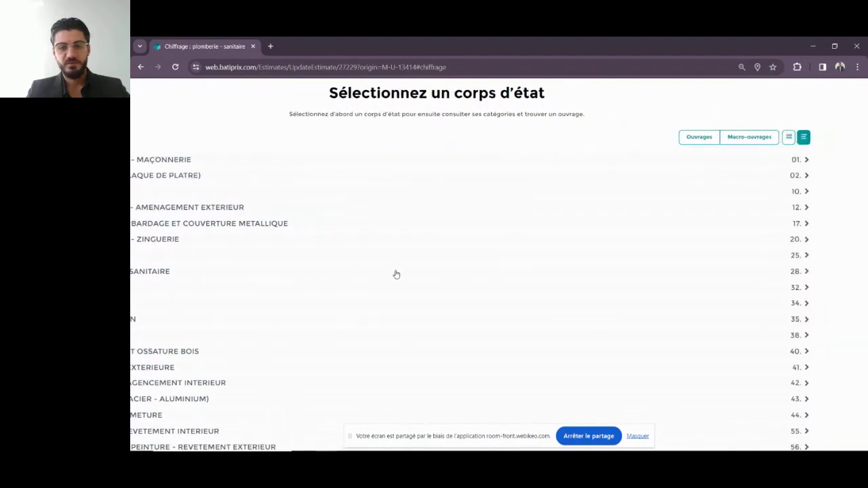
{"action": "left_click", "coordinate": [765, 272]}
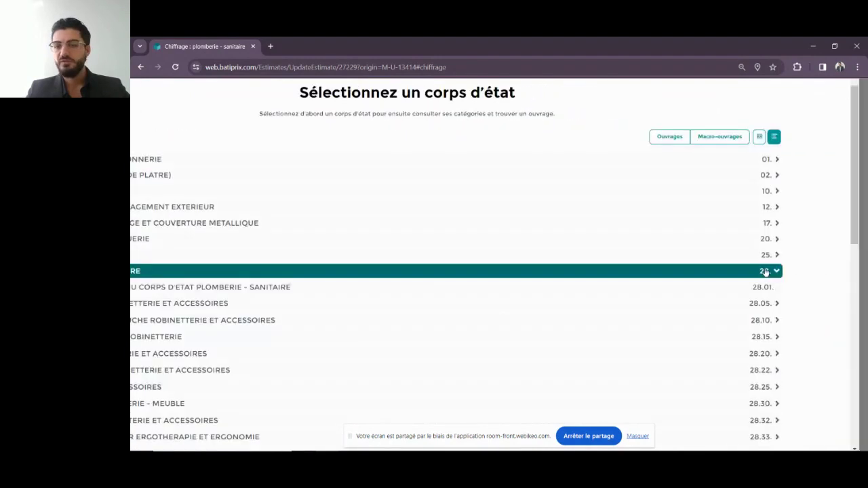
{"action": "scroll", "coordinate": [766, 268], "scroll_direction": "down", "scroll_amount": 1}
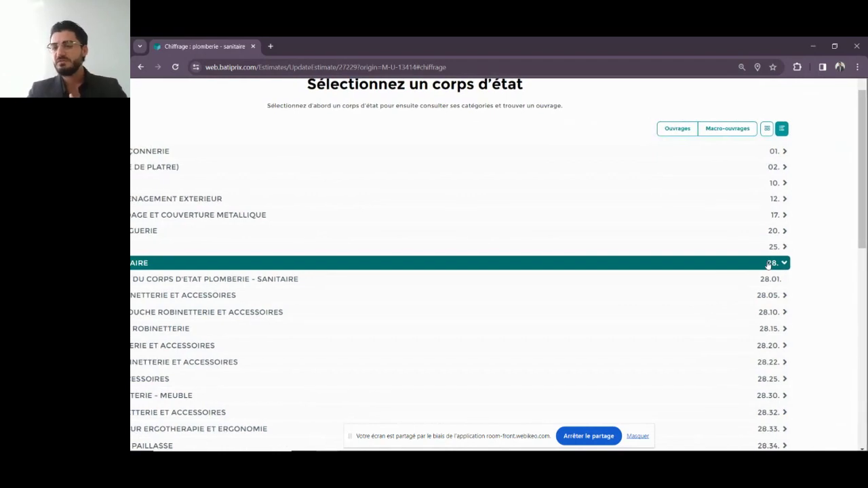
{"action": "scroll", "coordinate": [769, 265], "scroll_direction": "down", "scroll_amount": 1}
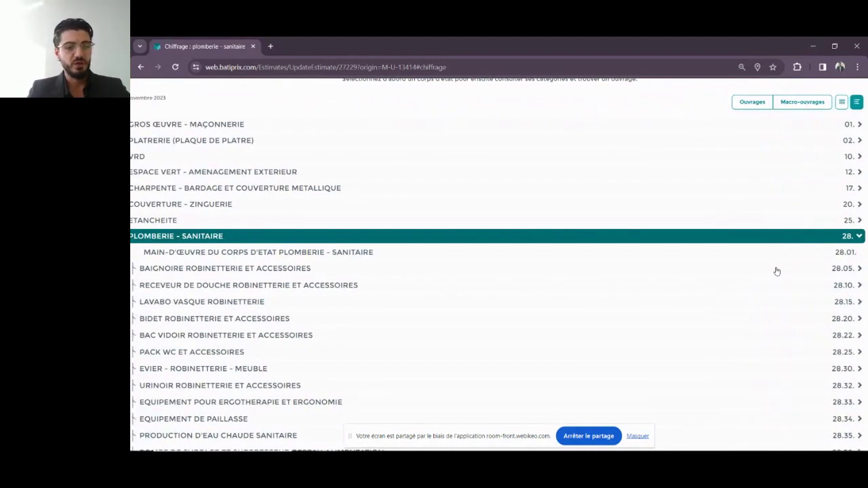
{"action": "left_click", "coordinate": [853, 303]}
{"action": "left_click", "coordinate": [851, 306]}
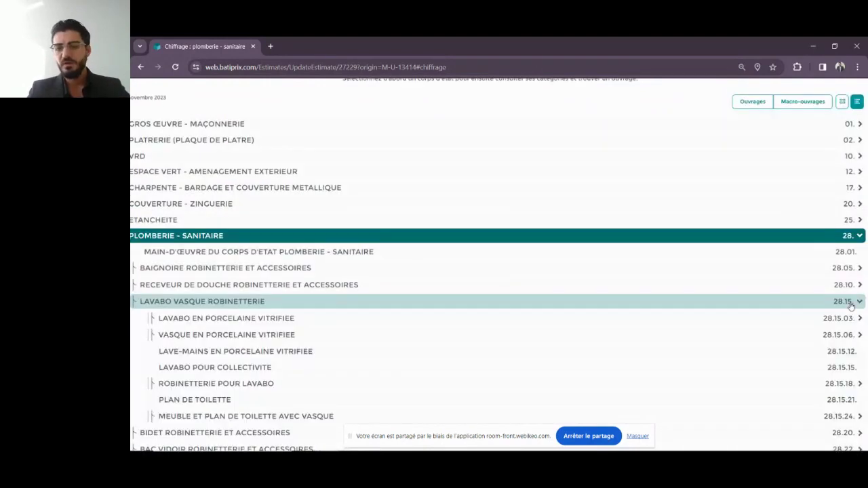
- Expand LAVABO EN PORCELAINE VITRIFIEE (28.15.03) and list the ouvrages of its Série confort (28.15.03.06)
{"action": "scroll", "coordinate": [851, 305], "scroll_direction": "down", "scroll_amount": 1}
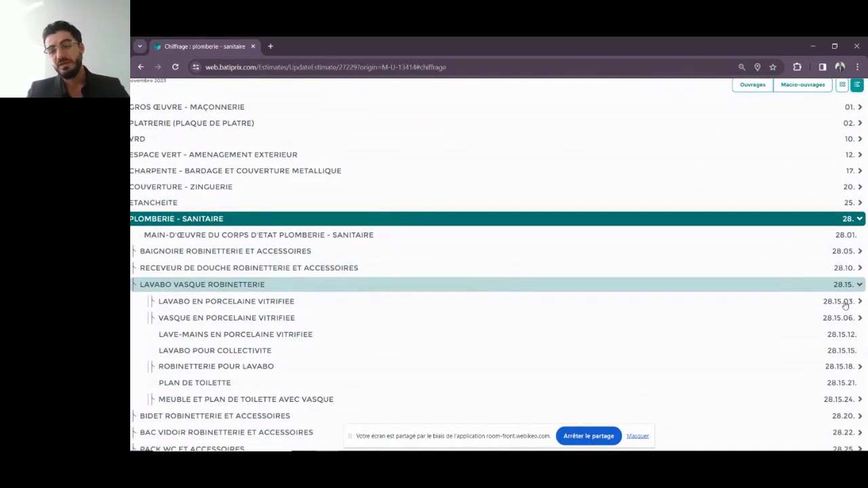
{"action": "left_click", "coordinate": [846, 305]}
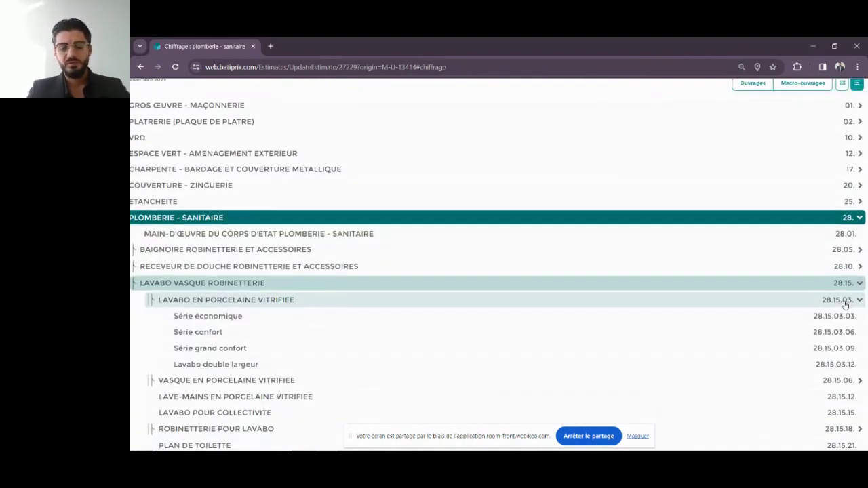
{"action": "scroll", "coordinate": [846, 301], "scroll_direction": "down", "scroll_amount": 1}
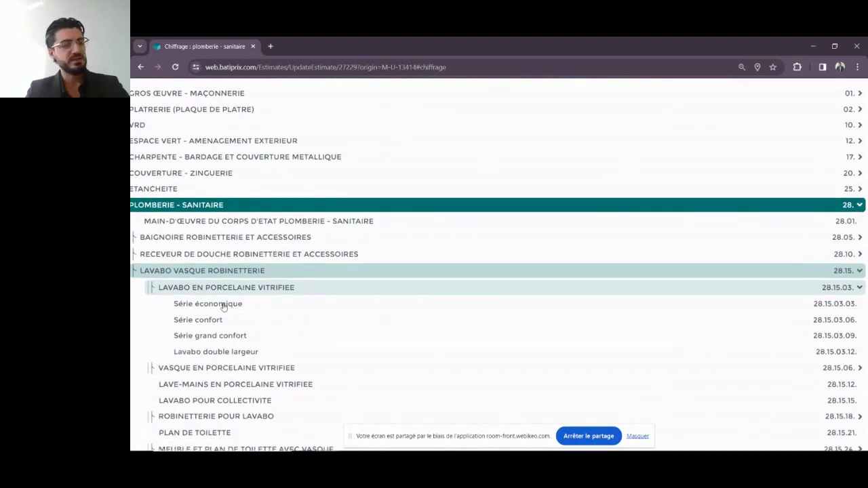
{"action": "left_click", "coordinate": [843, 321]}
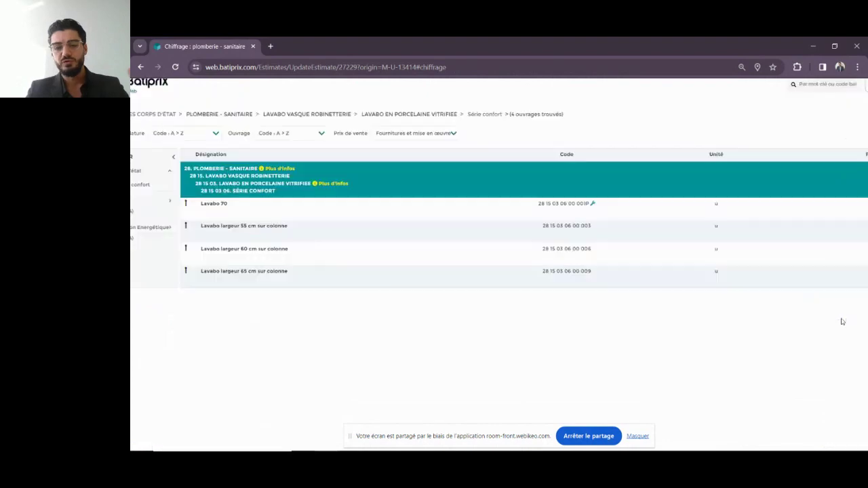
- Examine the designations, codes and sale prices of the Série confort washbasins, including the marker on the customised Lavabo 70
{"action": "scroll", "coordinate": [605, 207], "scroll_direction": "right", "scroll_amount": 2}
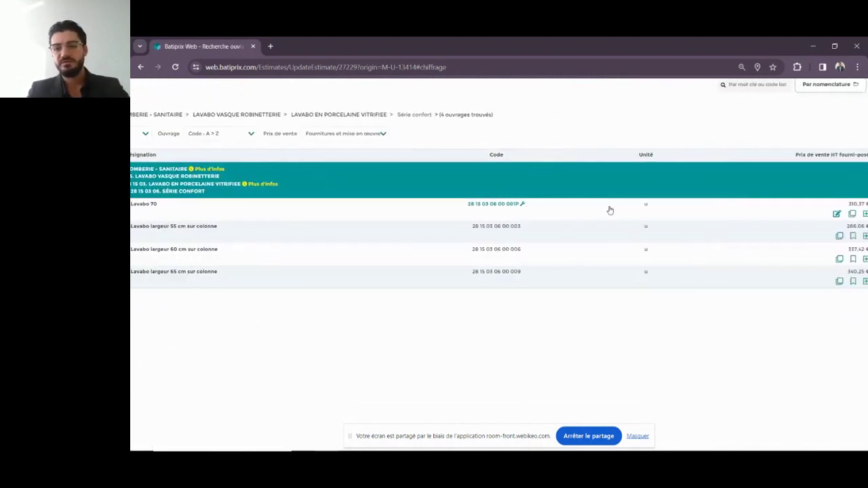
{"action": "scroll", "coordinate": [498, 250], "scroll_direction": "up", "scroll_amount": 3}
{"action": "scroll", "coordinate": [497, 251], "scroll_direction": "left", "scroll_amount": 4}
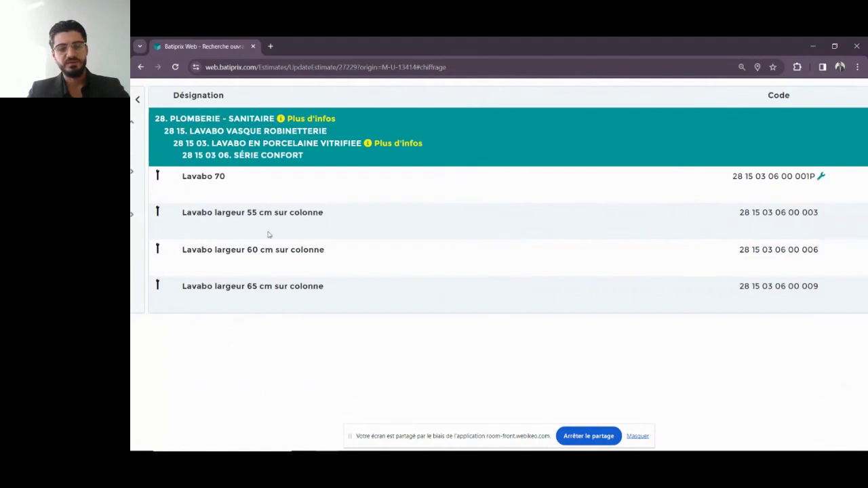
{"action": "scroll", "coordinate": [713, 196], "scroll_direction": "right", "scroll_amount": 3}
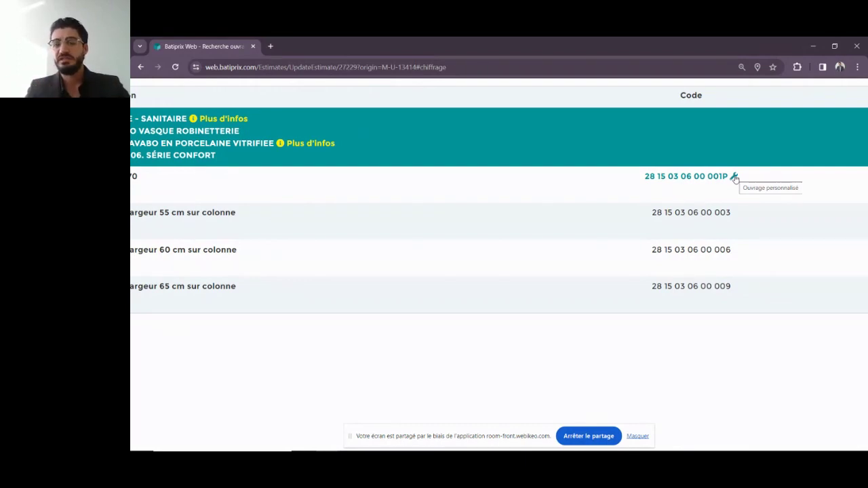
- Examine the labour, materials and sale price breakdown of Lavabo largeur 55 cm sur colonne, and close its detail sheet
{"action": "scroll", "coordinate": [732, 194], "scroll_direction": "left", "scroll_amount": 2}
{"action": "left_click", "coordinate": [733, 216]}
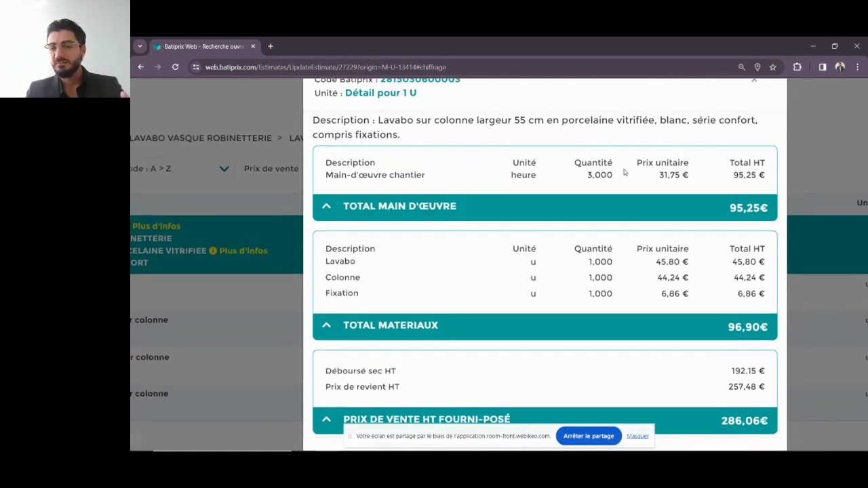
{"action": "scroll", "coordinate": [597, 146], "scroll_direction": "down", "scroll_amount": 1}
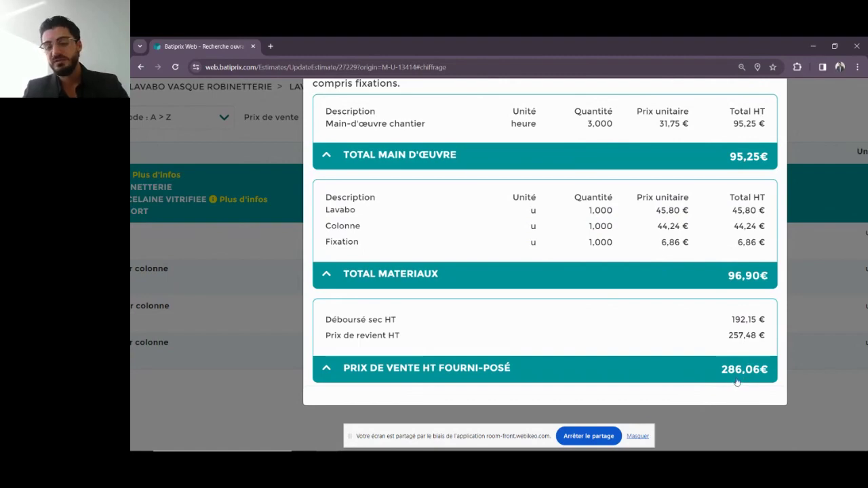
{"action": "scroll", "coordinate": [746, 305], "scroll_direction": "up", "scroll_amount": 1}
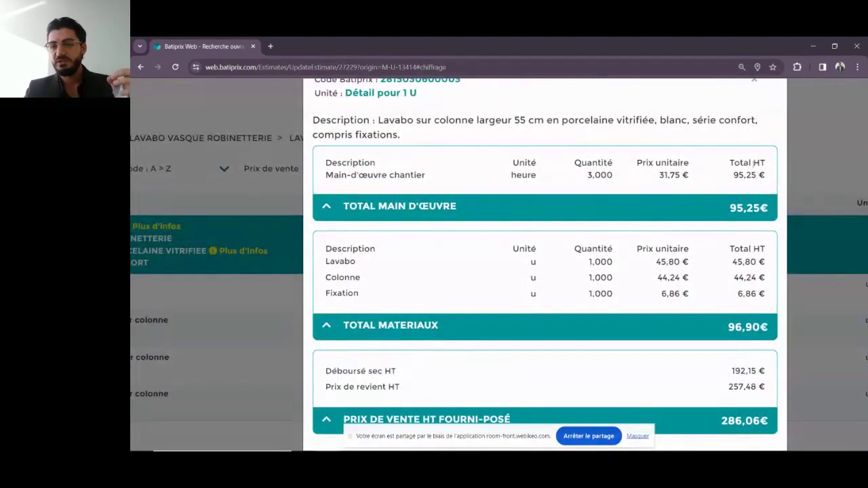
{"action": "scroll", "coordinate": [759, 122], "scroll_direction": "up", "scroll_amount": 1}
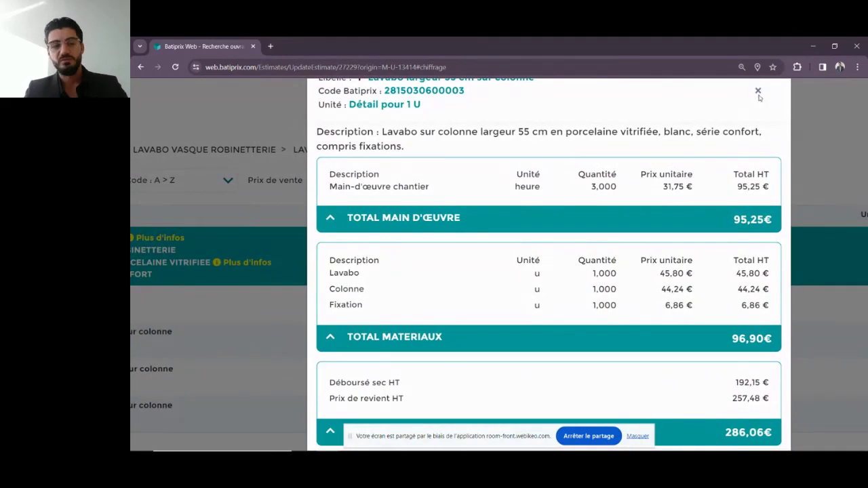
{"action": "left_click", "coordinate": [757, 94]}
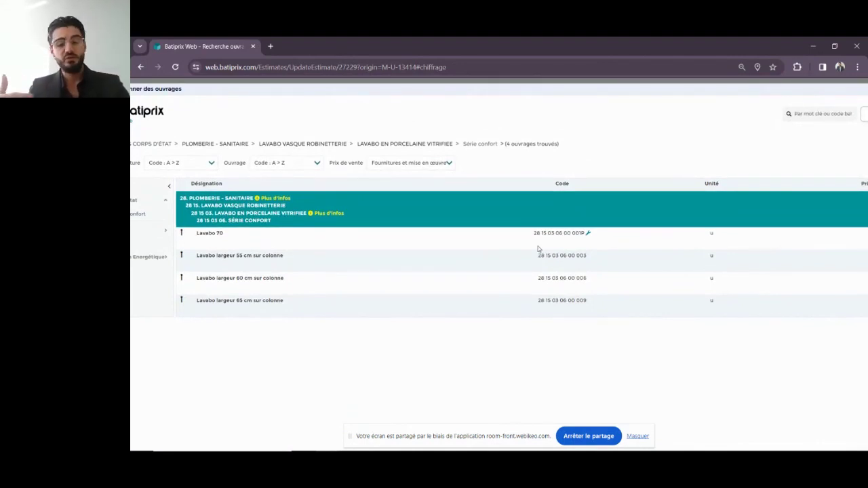
{"action": "scroll", "coordinate": [539, 249], "scroll_direction": "right", "scroll_amount": 3}
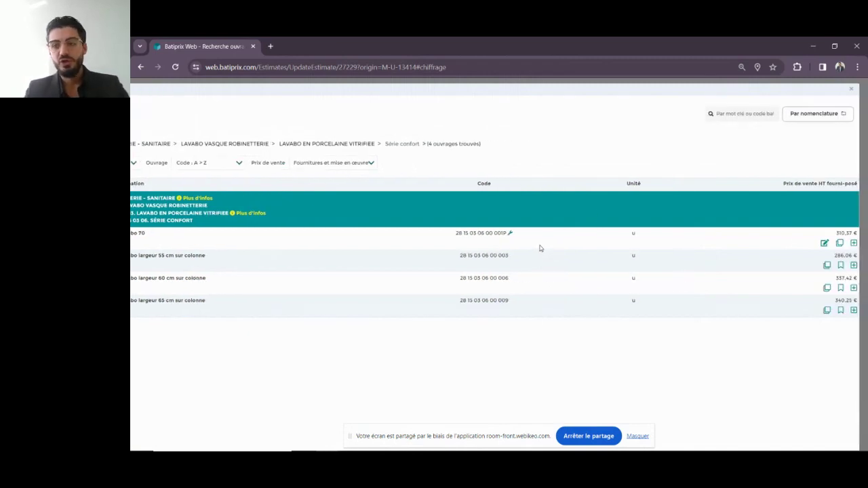
{"action": "left_click", "coordinate": [500, 257]}
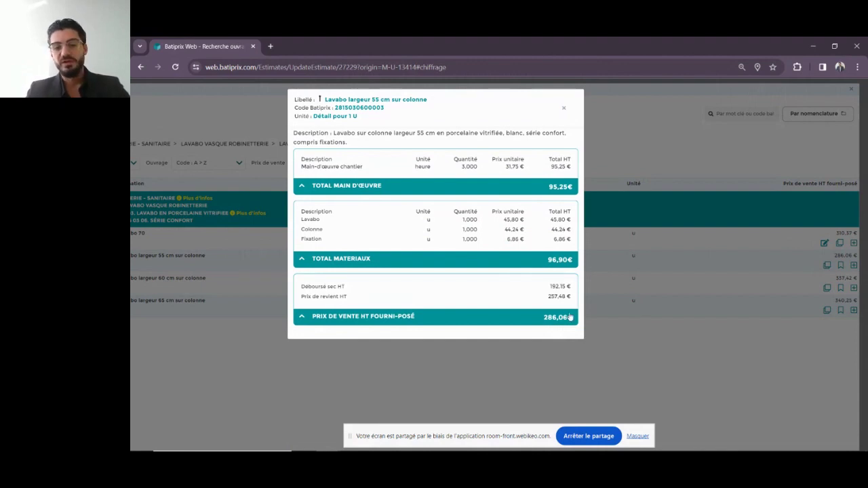
{"action": "left_click", "coordinate": [563, 110]}
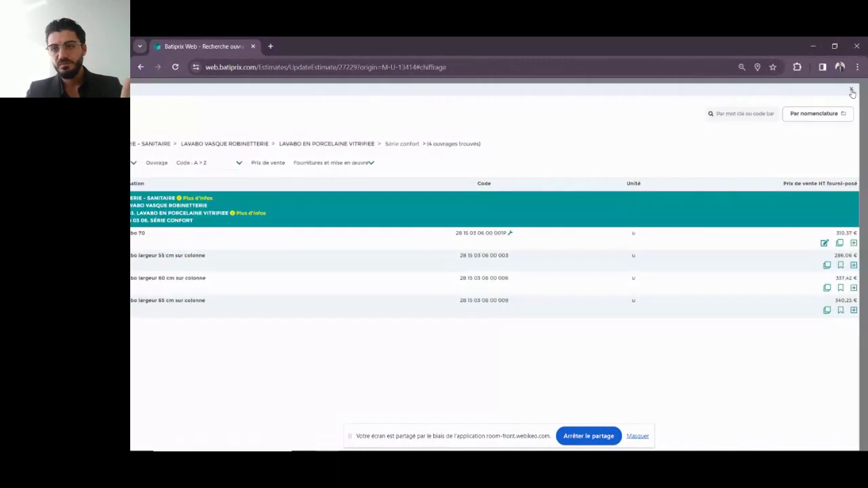
- Add the 55, 60 and 65 cm column washbasins to the Plomberie - sanitaire section, close the ouvrage selection and expand the section
{"action": "left_click", "coordinate": [852, 91]}
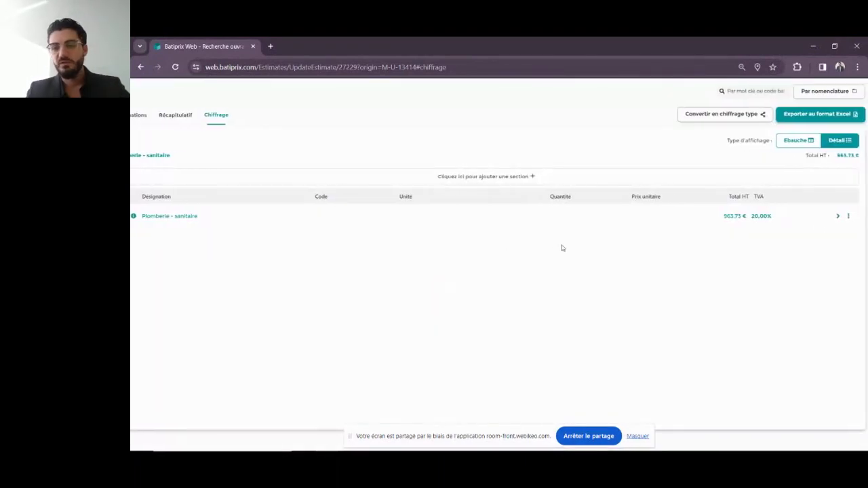
{"action": "left_click", "coordinate": [837, 216]}
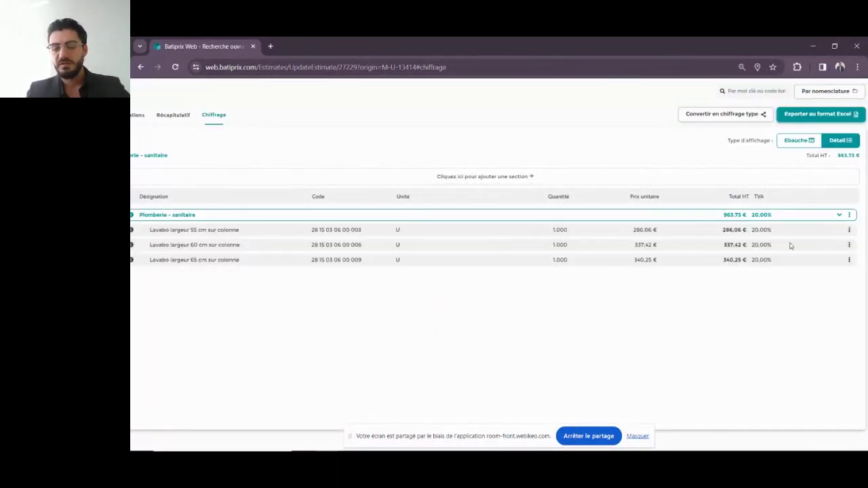
- Set the quantity of Lavabo largeur 55 cm sur colonne to 10
{"action": "scroll", "coordinate": [791, 245], "scroll_direction": "left", "scroll_amount": 3}
{"action": "right_click", "coordinate": [647, 231]}
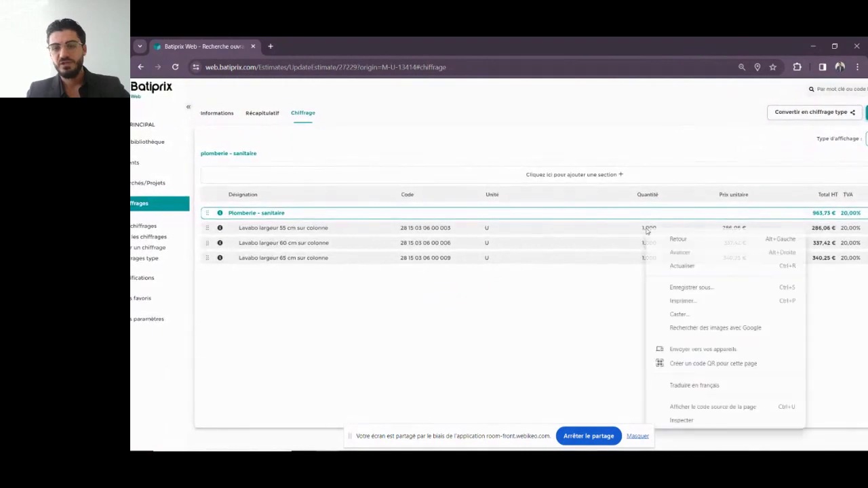
{"action": "left_click", "coordinate": [647, 231]}
{"action": "left_click", "coordinate": [646, 230]}
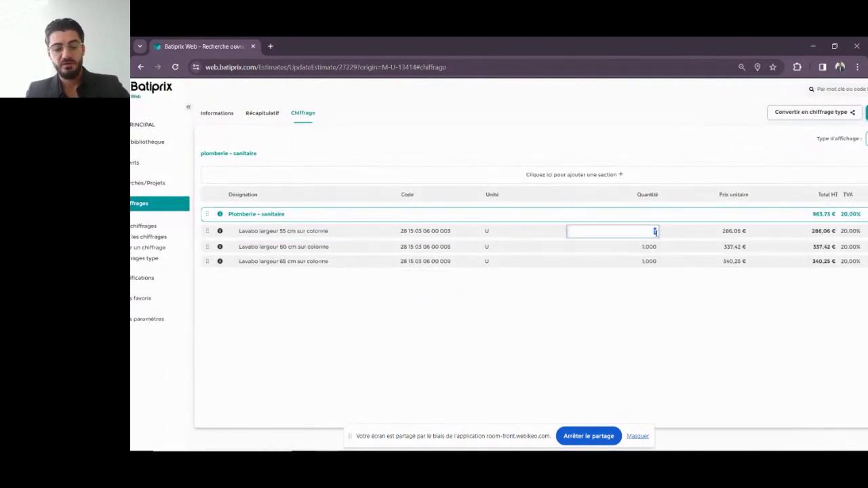
{"action": "type", "text": "10"}
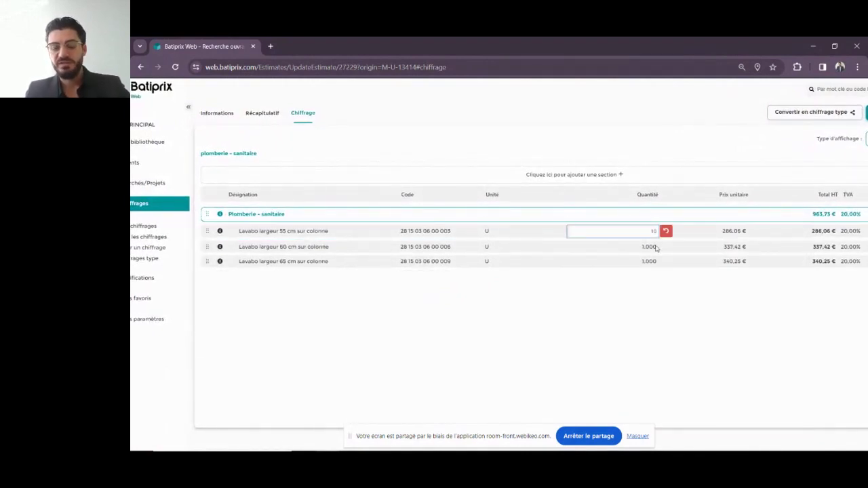
- Set the quantities of Lavabo largeur 60 cm sur colonne and Lavabo largeur 65 cm sur colonne to 5 each
{"action": "left_click", "coordinate": [656, 247]}
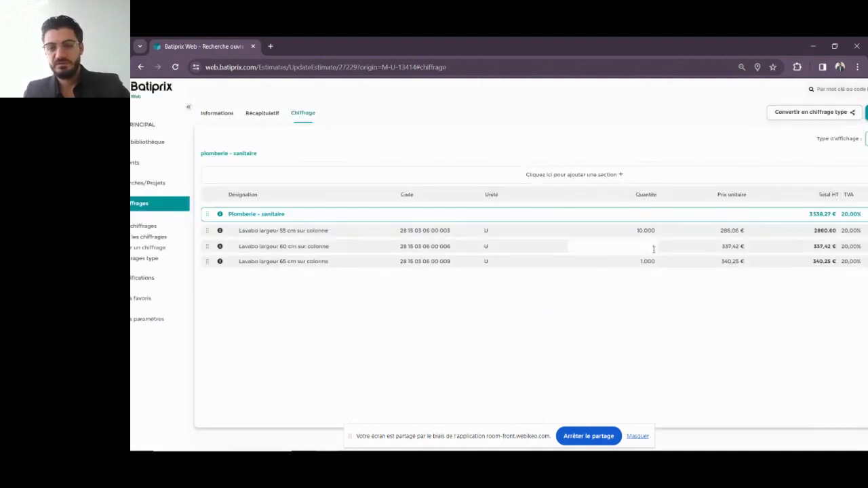
{"action": "left_click", "coordinate": [654, 247]}
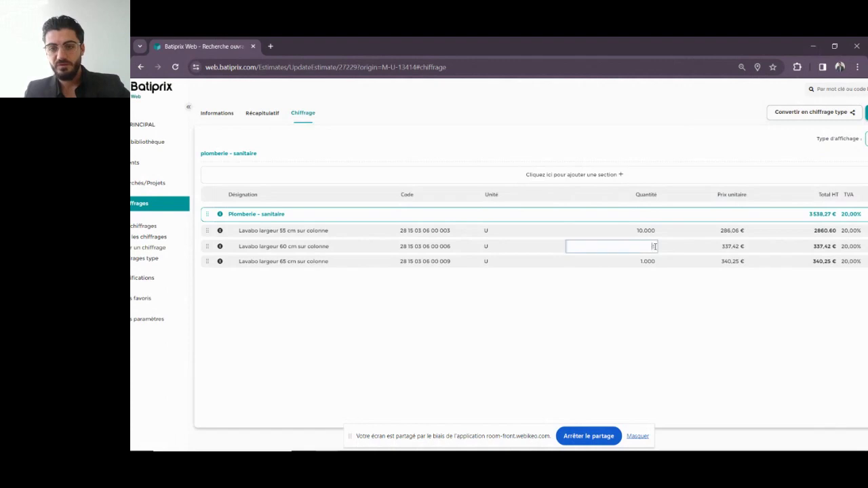
{"action": "type", "text": "5"}
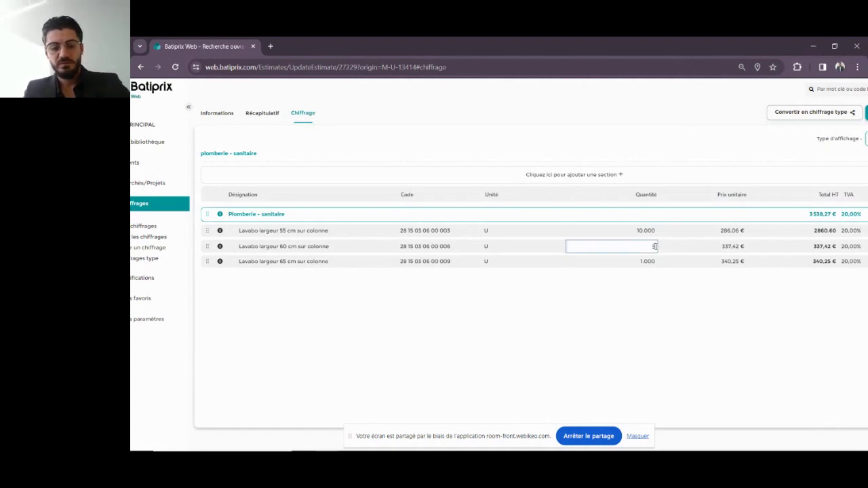
{"action": "key", "text": "Return"}
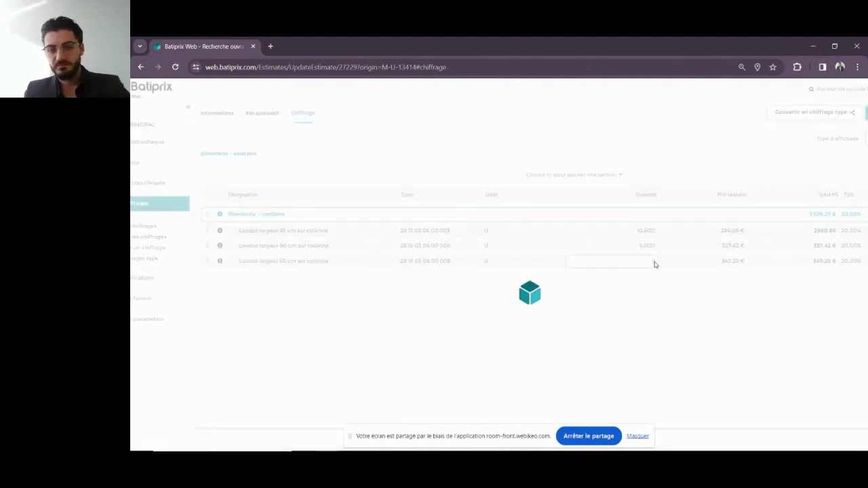
{"action": "left_click", "coordinate": [655, 261]}
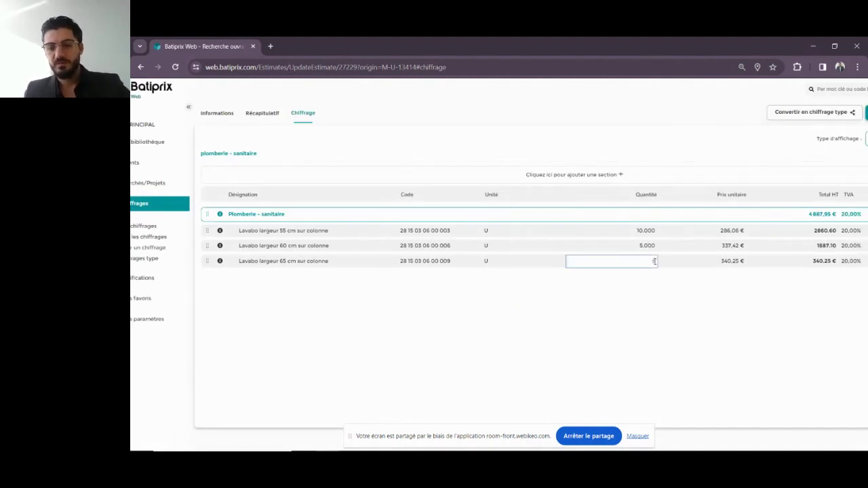
{"action": "type", "text": "5"}
{"action": "key", "text": "Return"}
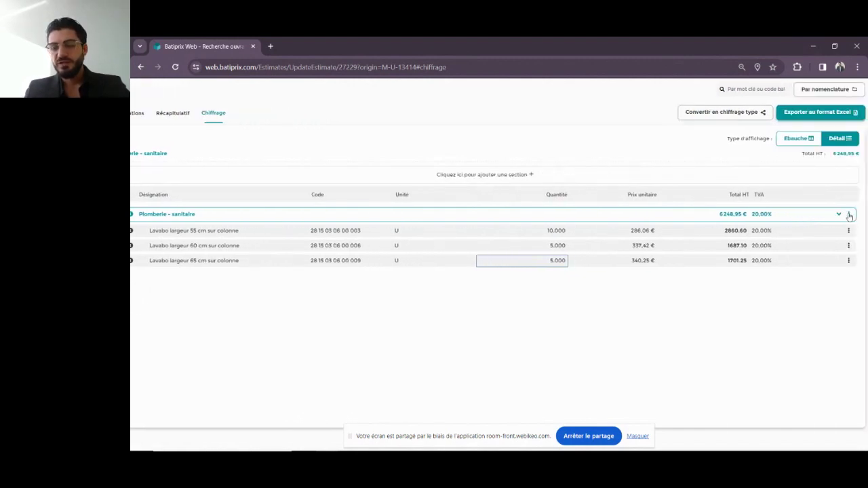
- Review the discount, coefficient and cost parameters of the Plomberie - sanitaire section, and validate them without changes
{"action": "left_click", "coordinate": [849, 214]}
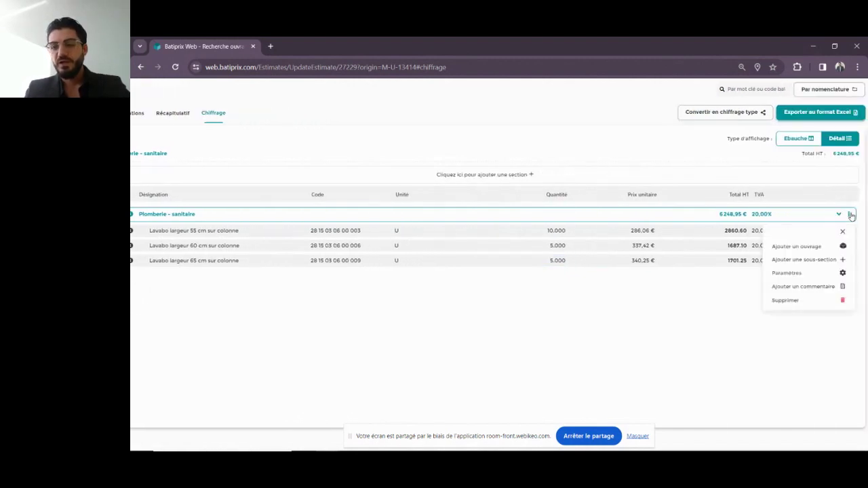
{"action": "left_click", "coordinate": [787, 273]}
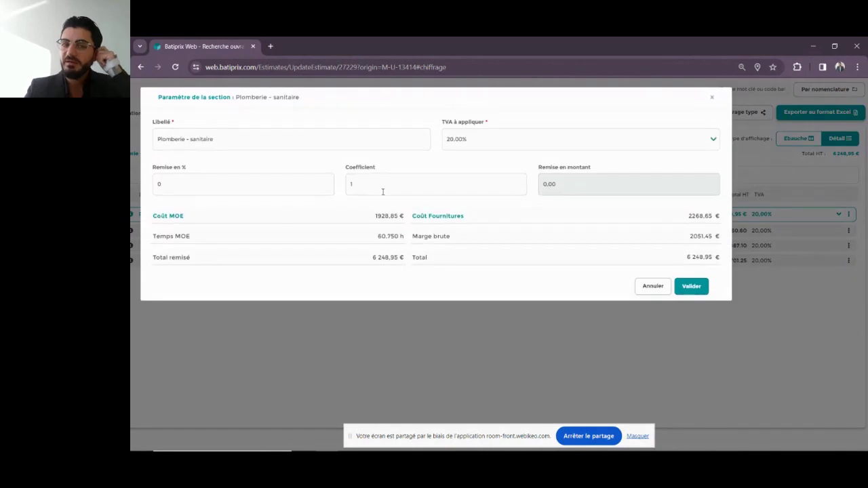
{"action": "left_click", "coordinate": [230, 186]}
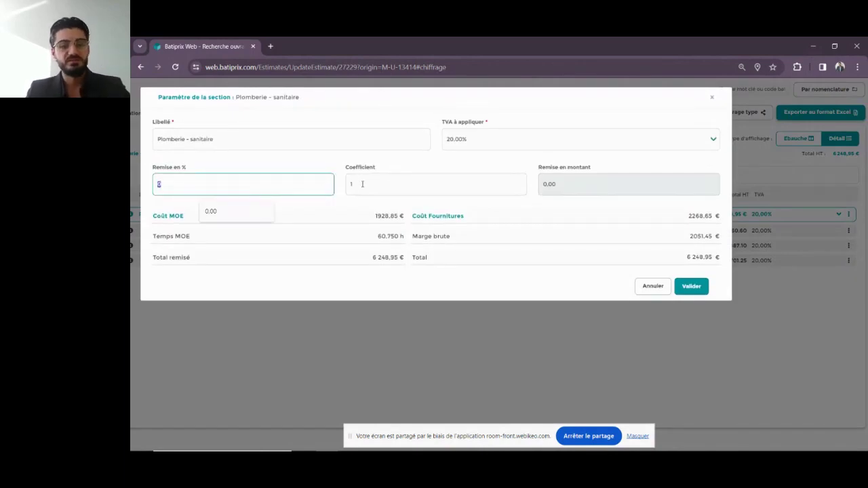
{"action": "left_click", "coordinate": [400, 184]}
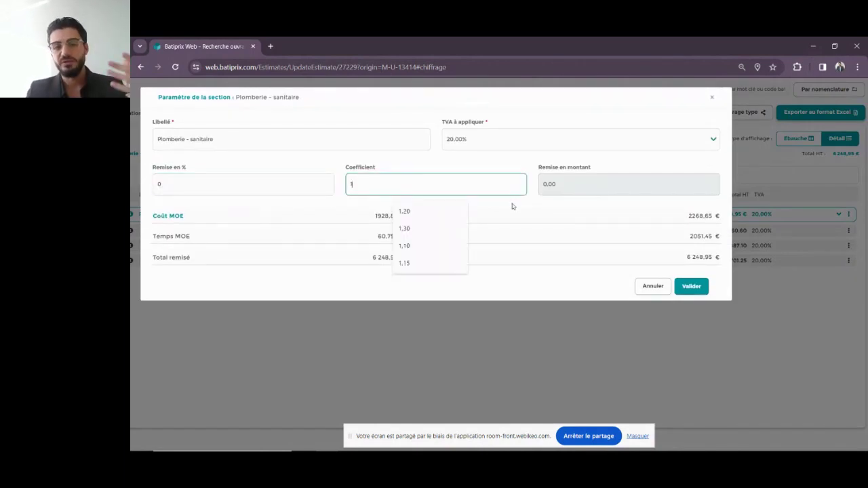
{"action": "left_click", "coordinate": [415, 205]}
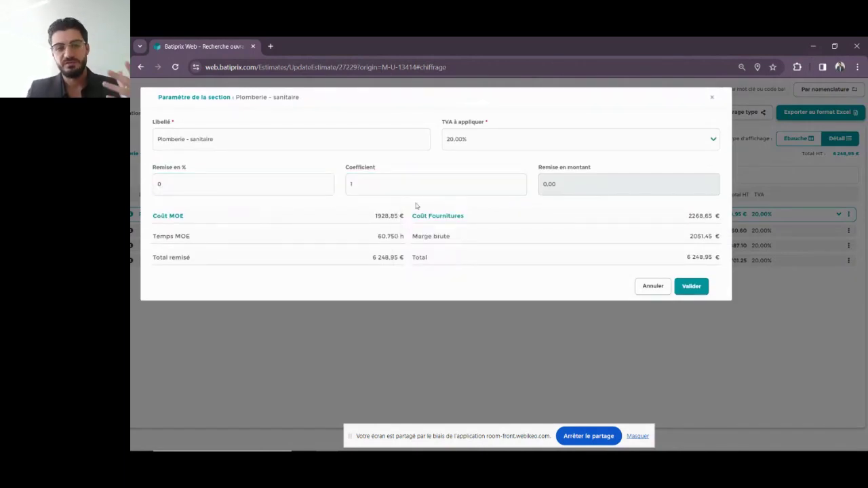
{"action": "left_click", "coordinate": [692, 286]}
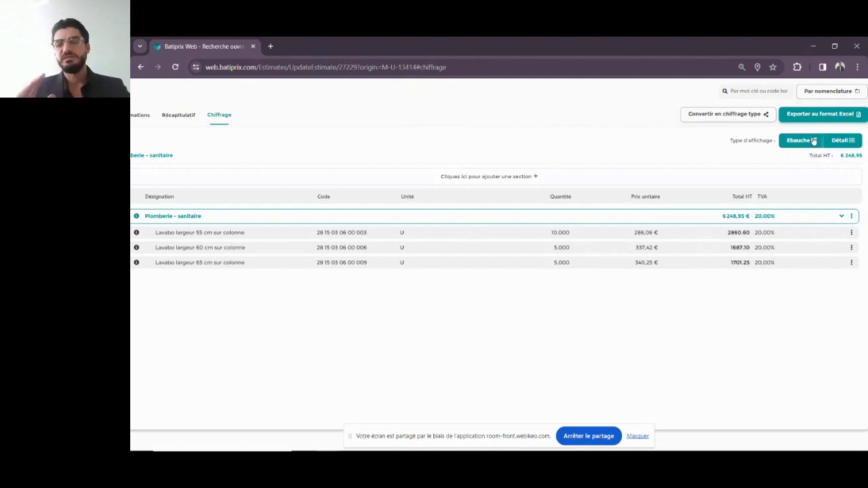
- Switch to the Ebauche display and browse the Batiprix library through VRD and Réseaux d'assainissement to the description of Collecteur PVC ø 125 mm
{"action": "left_click", "coordinate": [814, 140]}
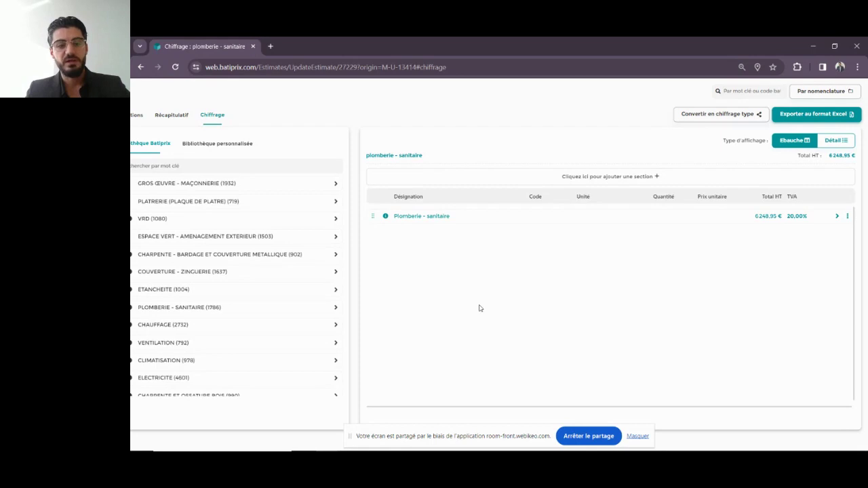
{"action": "scroll", "coordinate": [421, 265], "scroll_direction": "left", "scroll_amount": 1}
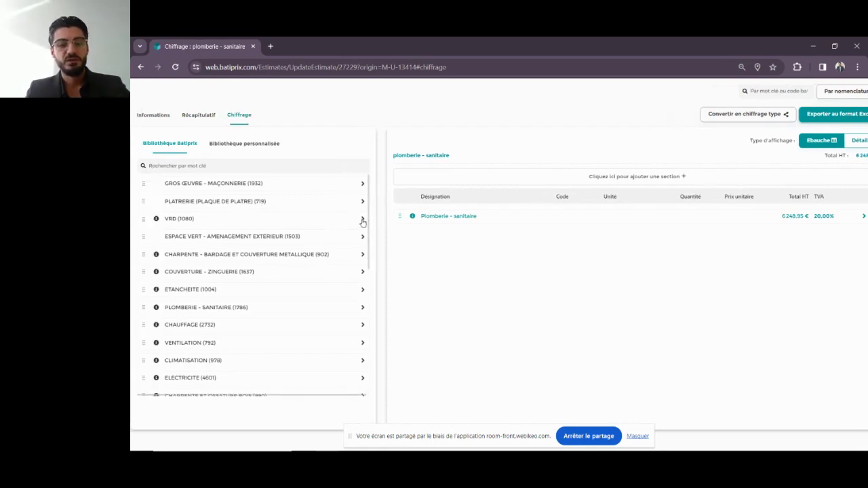
{"action": "left_click", "coordinate": [362, 220]}
{"action": "left_click", "coordinate": [363, 254]}
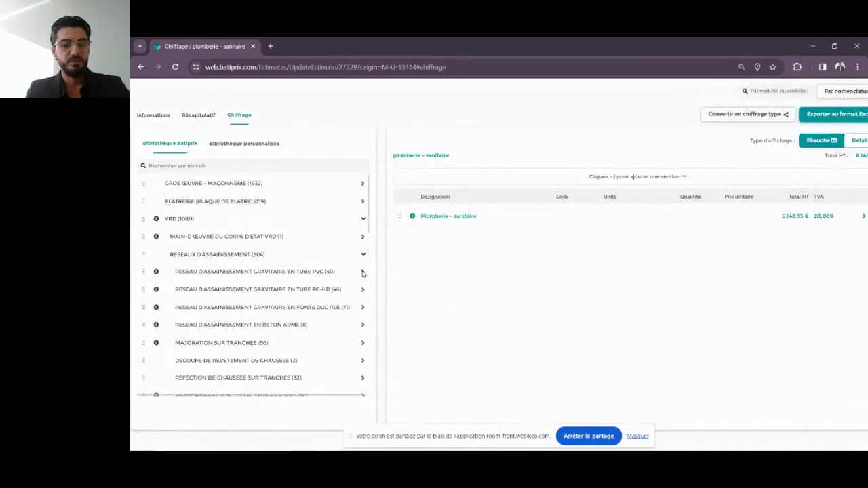
{"action": "left_click", "coordinate": [363, 273]}
{"action": "left_click", "coordinate": [362, 290]}
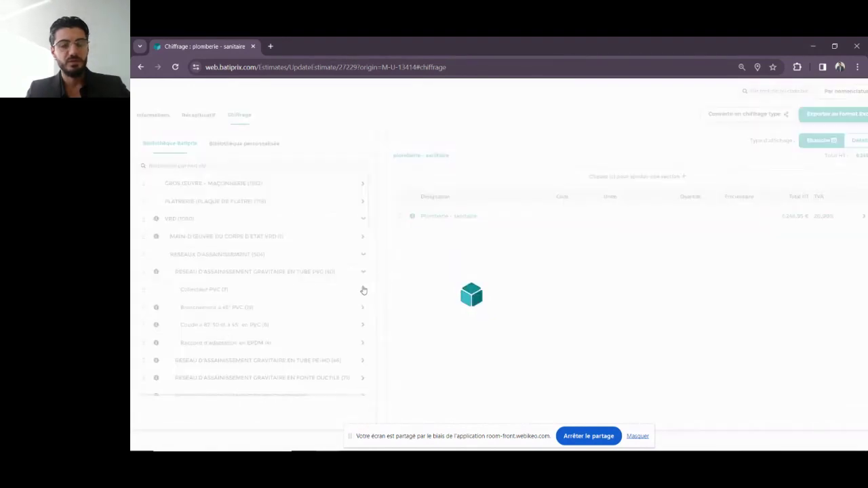
{"action": "left_click", "coordinate": [156, 307]}
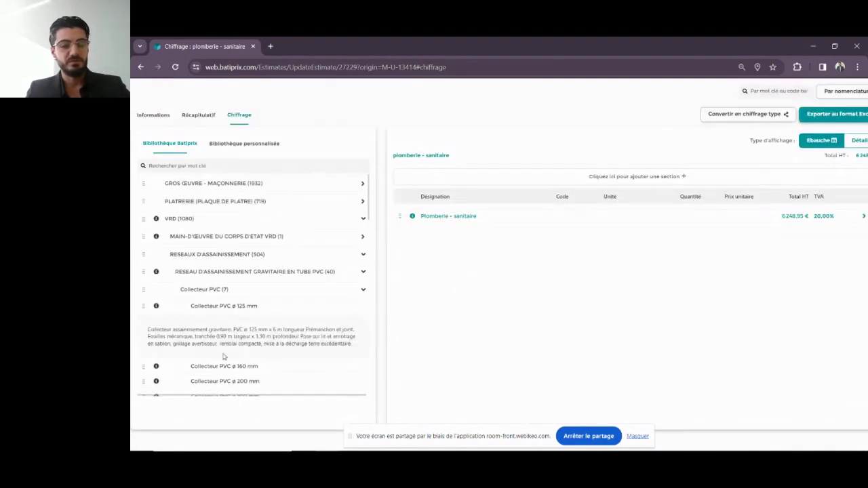
{"action": "left_click_drag", "start_coordinate": [143, 306], "coordinate": [170, 315]}
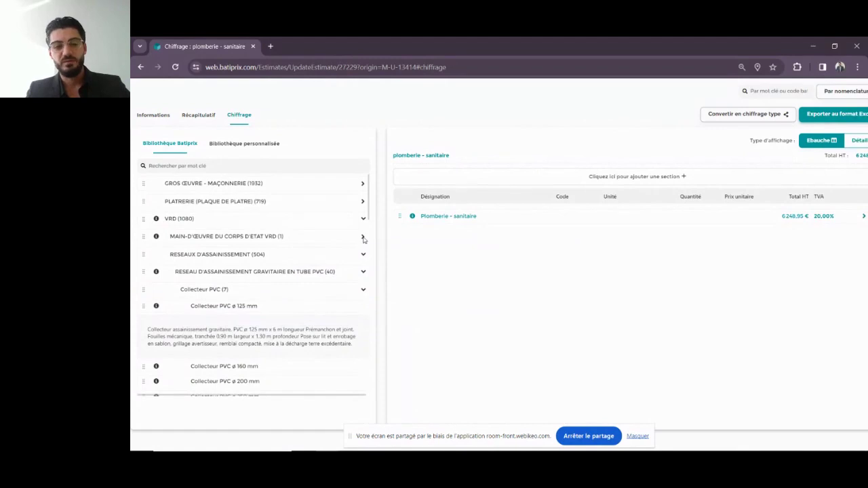
- Collapse the VRD branch of the library and return the estimate to the Détail display
{"action": "left_click", "coordinate": [363, 238]}
{"action": "left_click", "coordinate": [364, 219]}
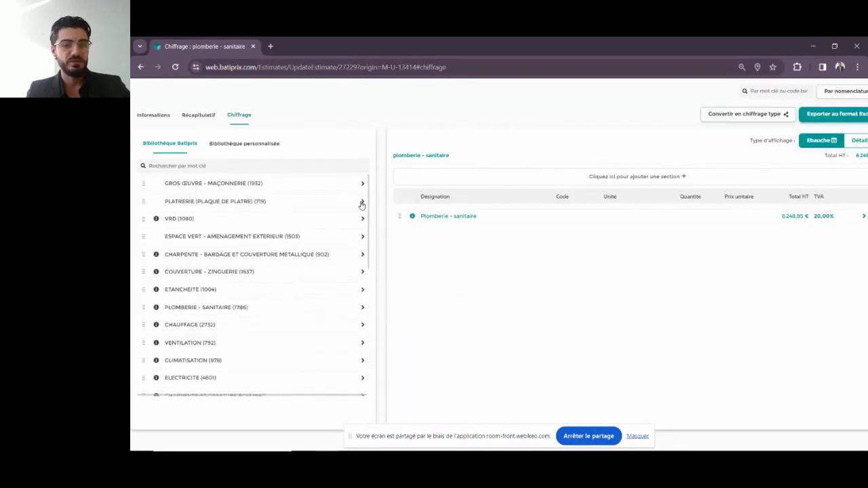
{"action": "scroll", "coordinate": [746, 217], "scroll_direction": "right", "scroll_amount": 2}
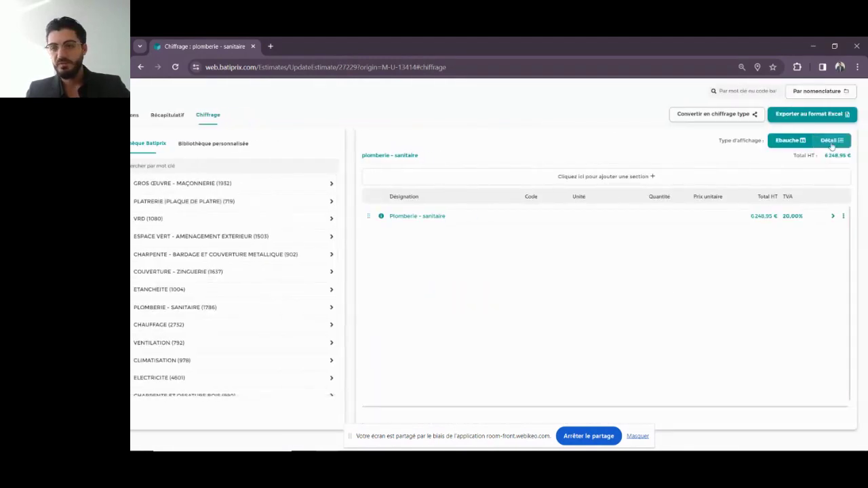
{"action": "left_click", "coordinate": [831, 143]}
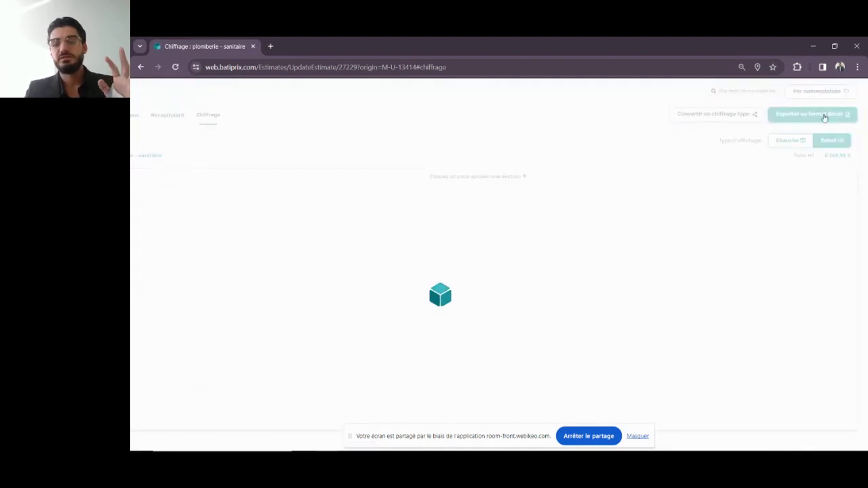
- Export the estimate to Excel as a DQE, keeping the description and ouvrage detail options enabled
{"action": "left_click", "coordinate": [825, 115]}
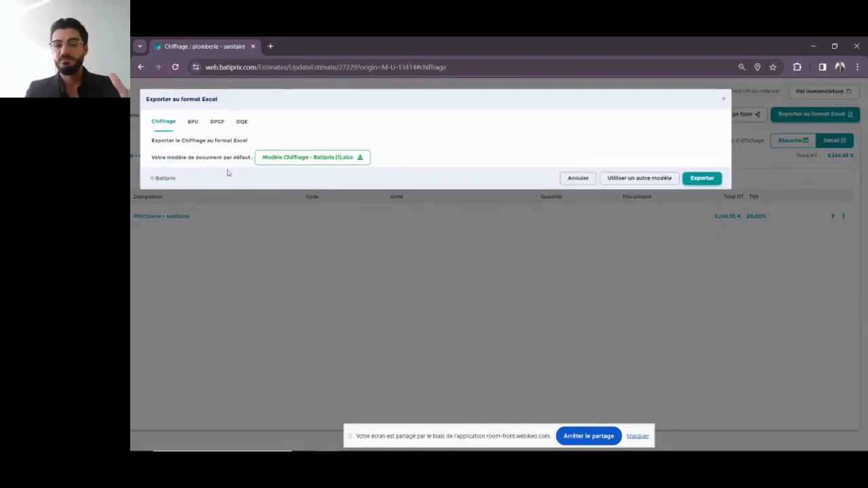
{"action": "left_click", "coordinate": [193, 130]}
{"action": "left_click", "coordinate": [216, 126]}
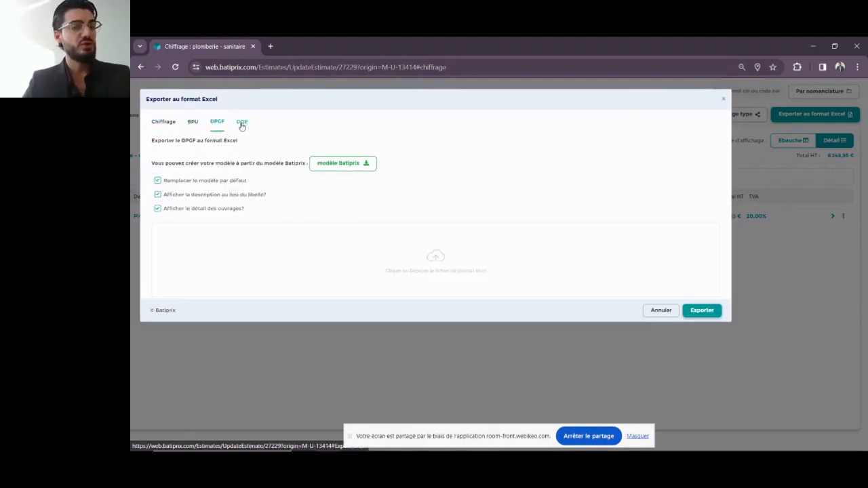
{"action": "left_click", "coordinate": [243, 124]}
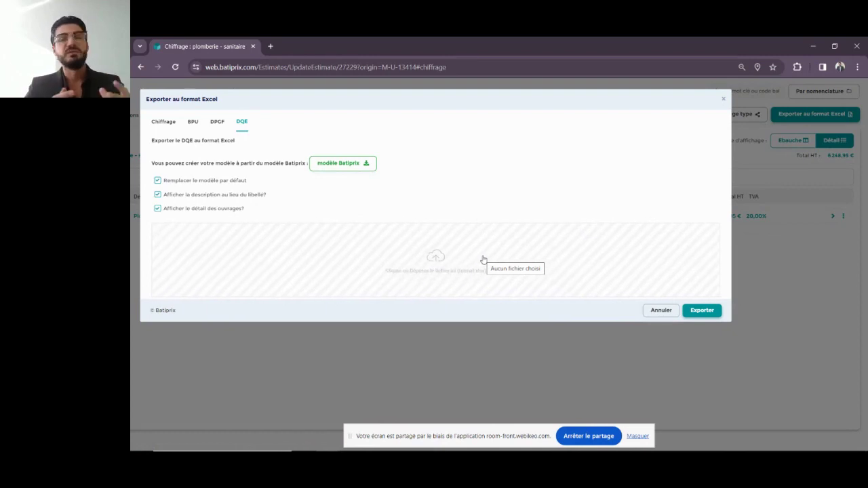
{"action": "left_click", "coordinate": [698, 311]}
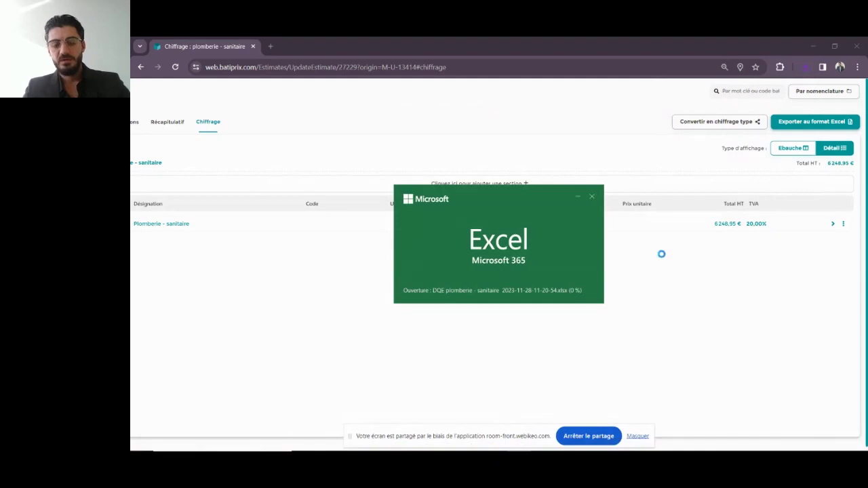
- Enable editing of the exported DQE workbook in Excel and enlarge rows 8, 10 and 12 to fit their full ouvrage details
{"action": "left_click", "coordinate": [713, 75]}
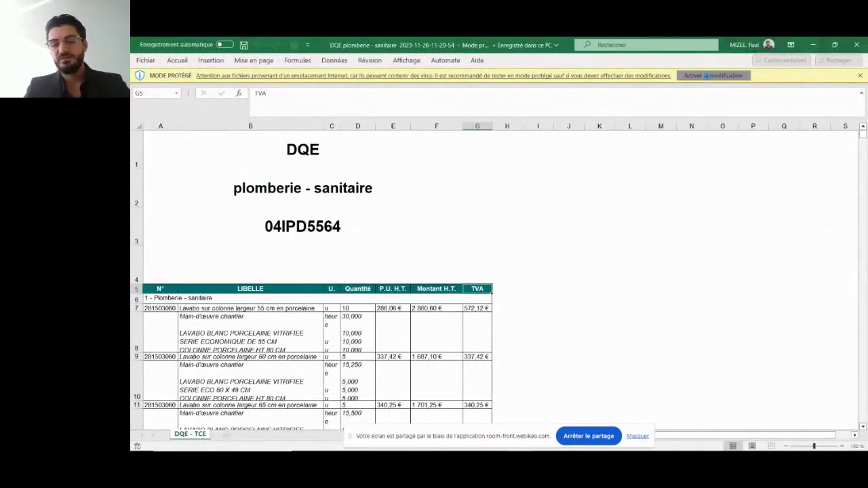
{"action": "scroll", "coordinate": [490, 273], "scroll_direction": "down", "scroll_amount": 3}
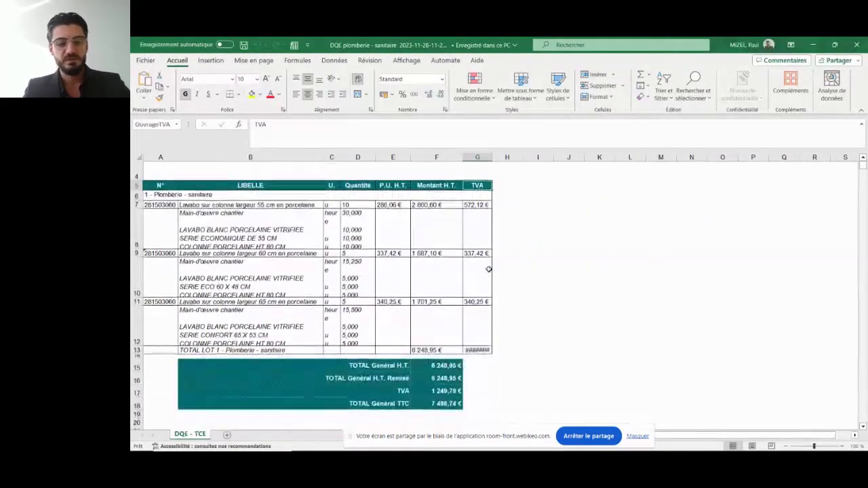
{"action": "left_click", "coordinate": [231, 246]}
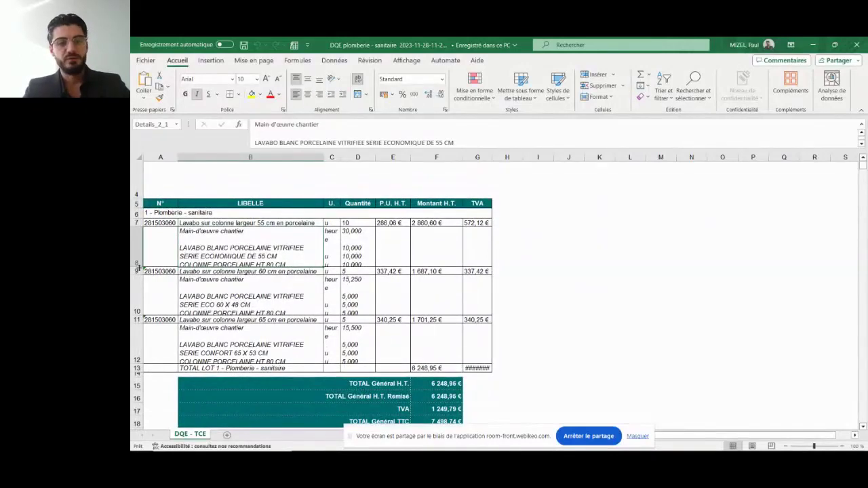
{"action": "left_click_drag", "start_coordinate": [136, 270], "coordinate": [137, 289]}
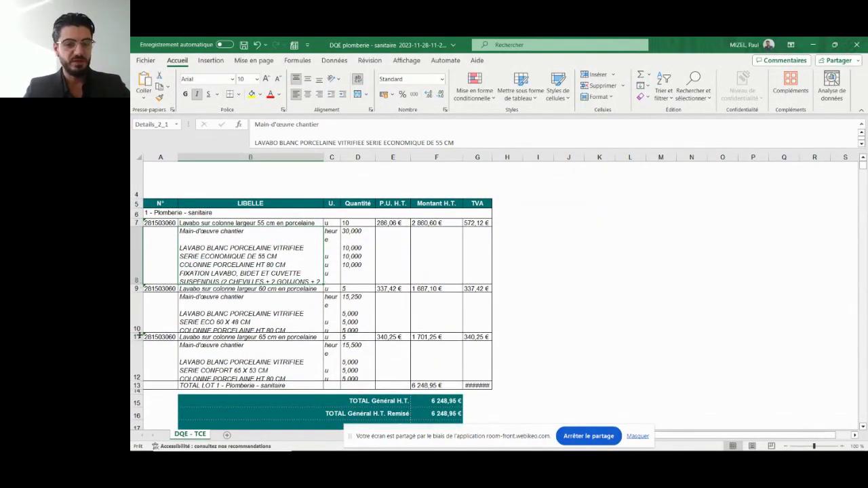
{"action": "left_click_drag", "start_coordinate": [136, 334], "coordinate": [136, 363]}
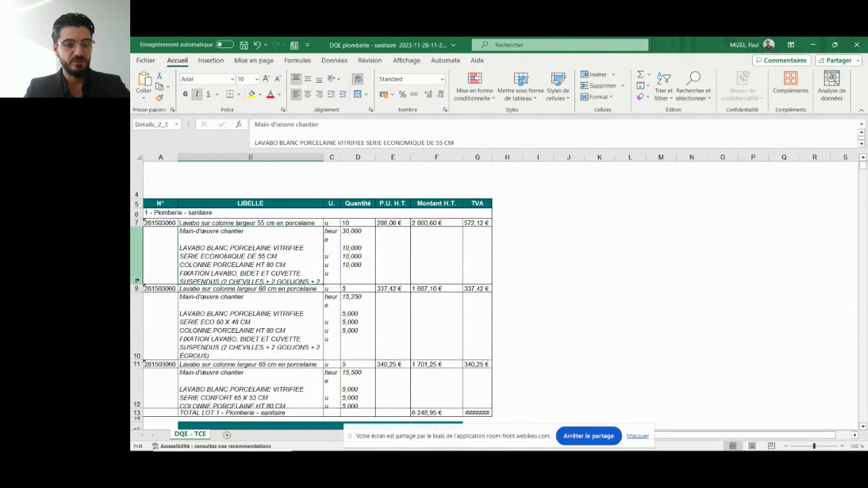
{"action": "left_click_drag", "start_coordinate": [136, 286], "coordinate": [135, 300]}
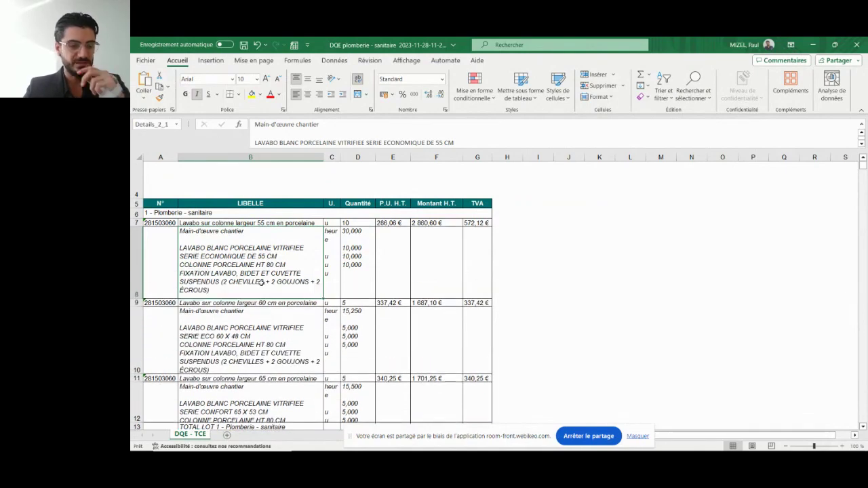
{"action": "scroll", "coordinate": [147, 314], "scroll_direction": "down", "scroll_amount": 2}
{"action": "left_click_drag", "start_coordinate": [138, 353], "coordinate": [139, 385]}
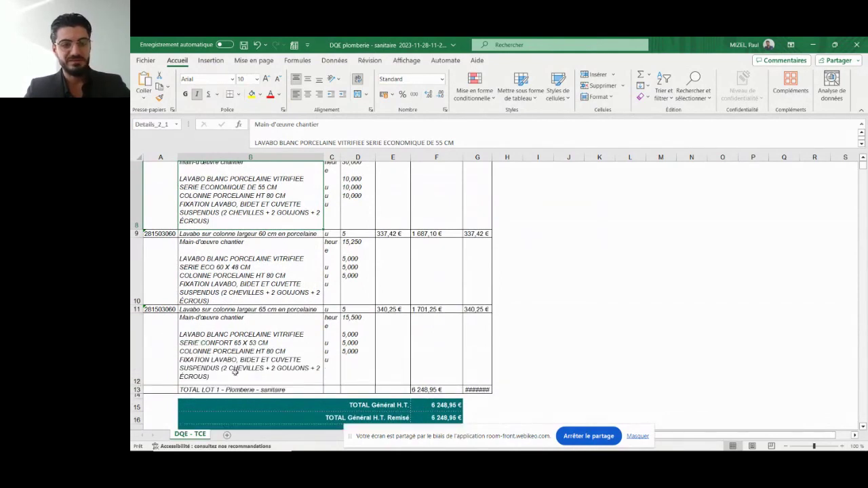
- Review the exported DQE from the washbasin lines and their details down to the general totals
{"action": "scroll", "coordinate": [492, 334], "scroll_direction": "down", "scroll_amount": 3}
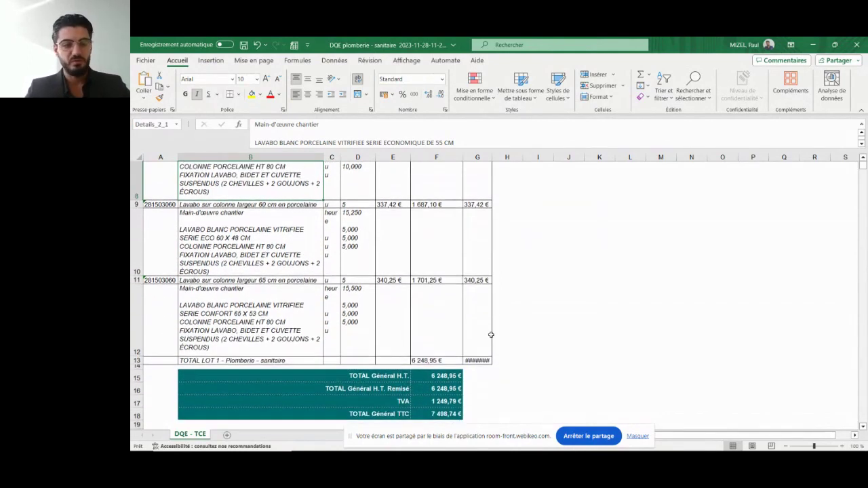
{"action": "scroll", "coordinate": [455, 315], "scroll_direction": "up", "scroll_amount": 9}
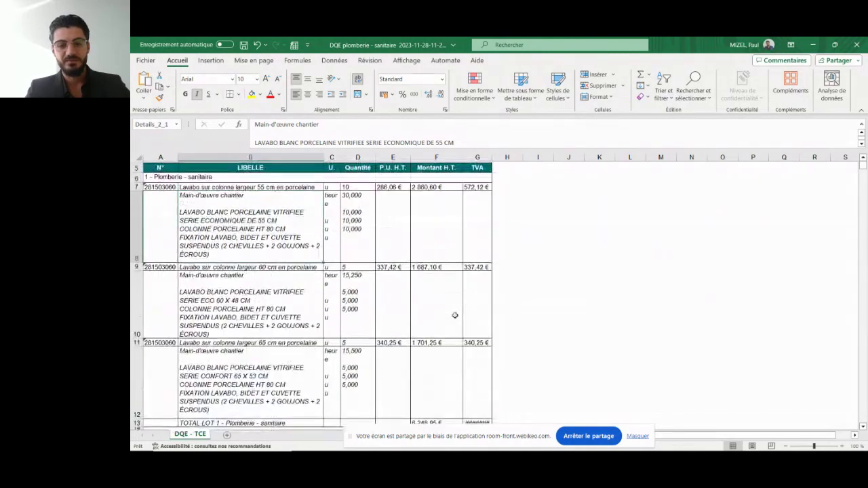
{"action": "scroll", "coordinate": [455, 316], "scroll_direction": "down", "scroll_amount": 10}
{"action": "scroll", "coordinate": [455, 315], "scroll_direction": "up", "scroll_amount": 11}
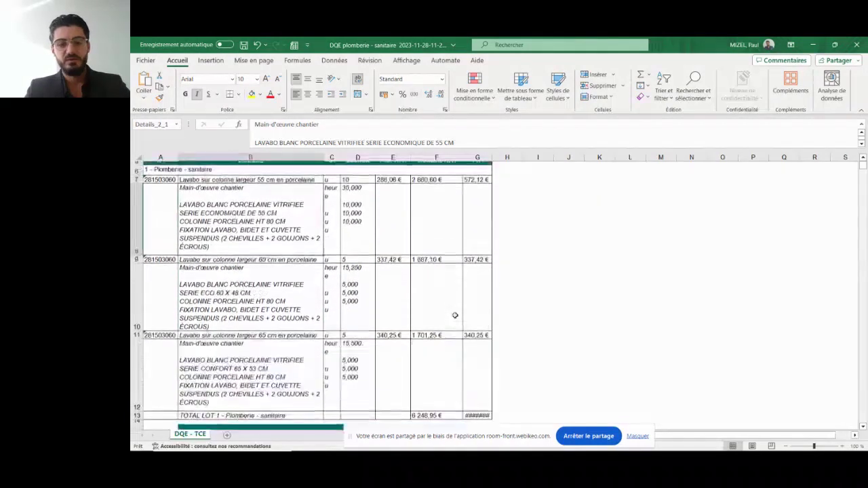
- Finish checking the DQE totals in Excel, switch back to Batiprix Web and open the DCE section of the "Marché de plomberie - sanitaire"
{"action": "scroll", "coordinate": [454, 315], "scroll_direction": "up", "scroll_amount": 1}
{"action": "scroll", "coordinate": [455, 315], "scroll_direction": "down", "scroll_amount": 8}
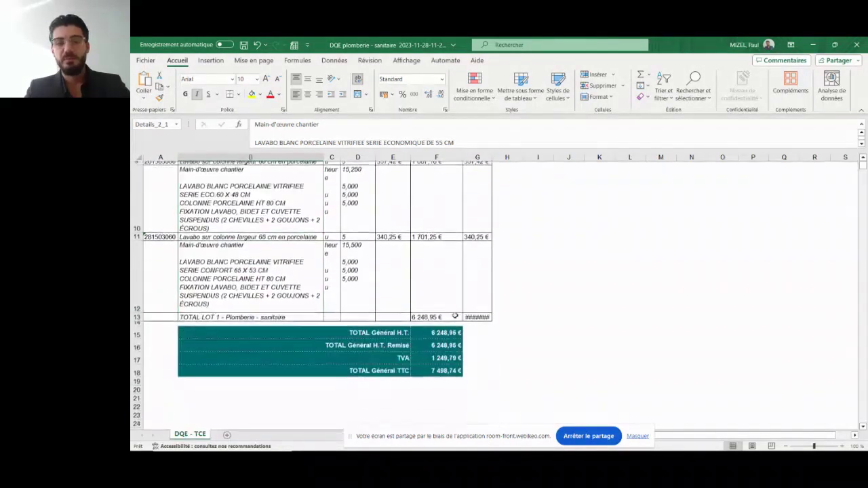
{"action": "scroll", "coordinate": [454, 315], "scroll_direction": "up", "scroll_amount": 2}
{"action": "left_click", "coordinate": [813, 45]}
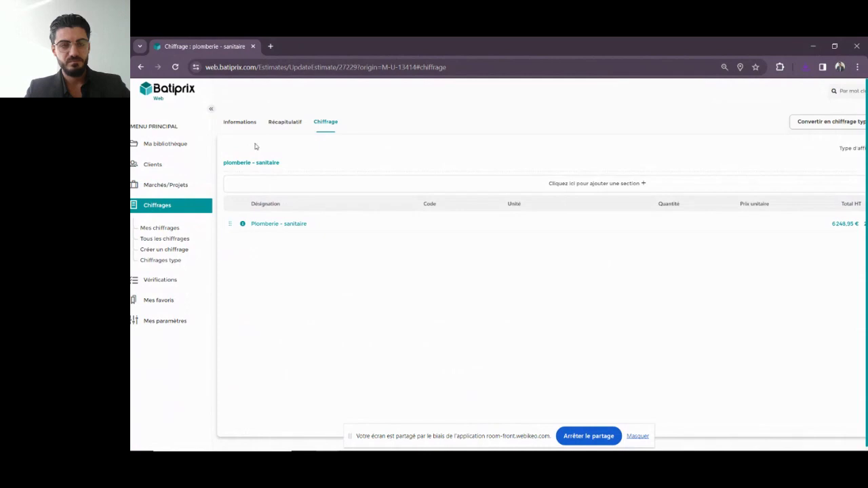
{"action": "left_click", "coordinate": [248, 125]}
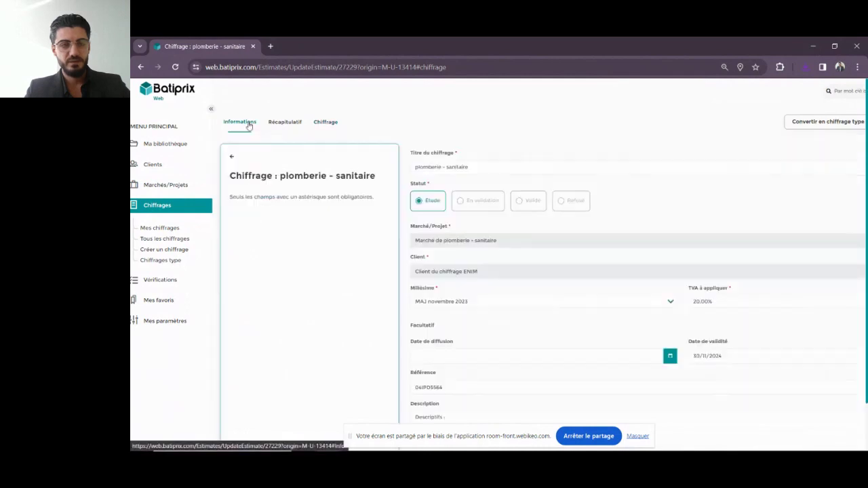
{"action": "left_click", "coordinate": [232, 157]}
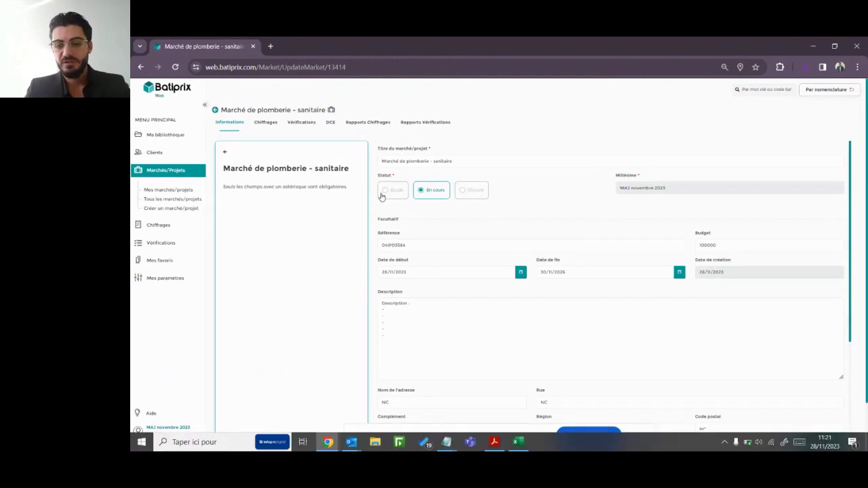
{"action": "left_click", "coordinate": [331, 125]}
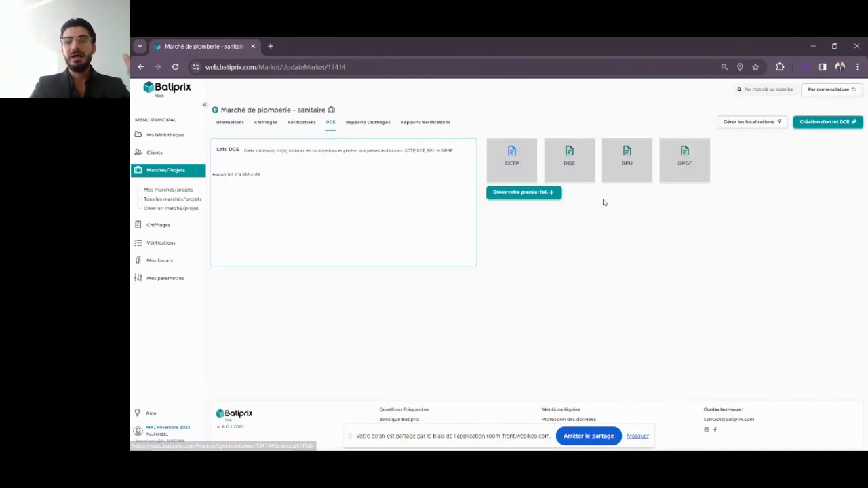
- Start a new DCE lot titled "Plomberie - sanitaire" with the operation nature Projet de rénovation / entretien
{"action": "left_click", "coordinate": [533, 195]}
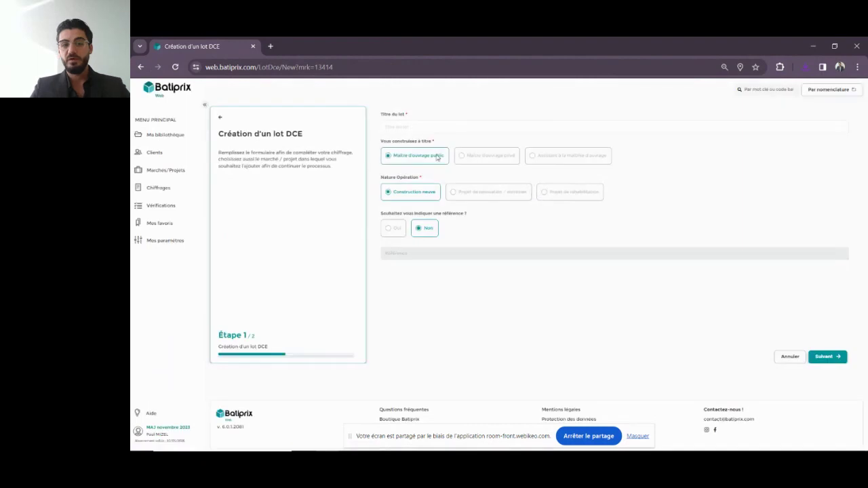
{"action": "left_click", "coordinate": [425, 126]}
{"action": "type", "text": "plom"}
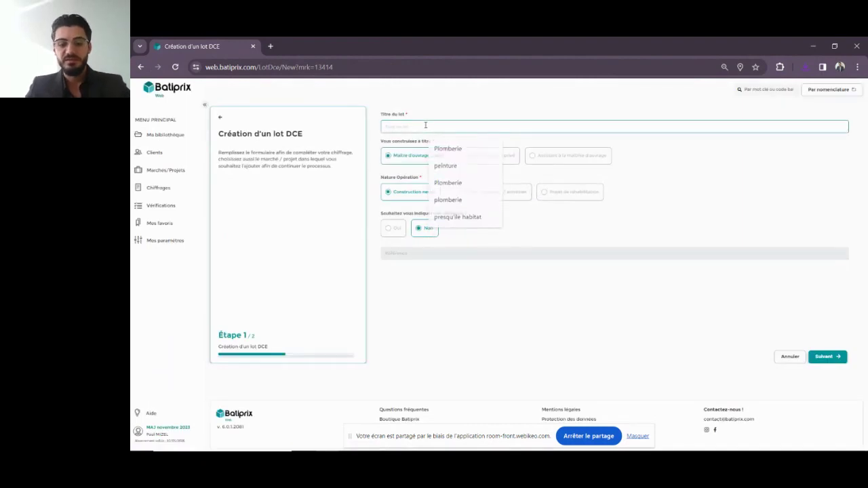
{"action": "type", "text": "berie"}
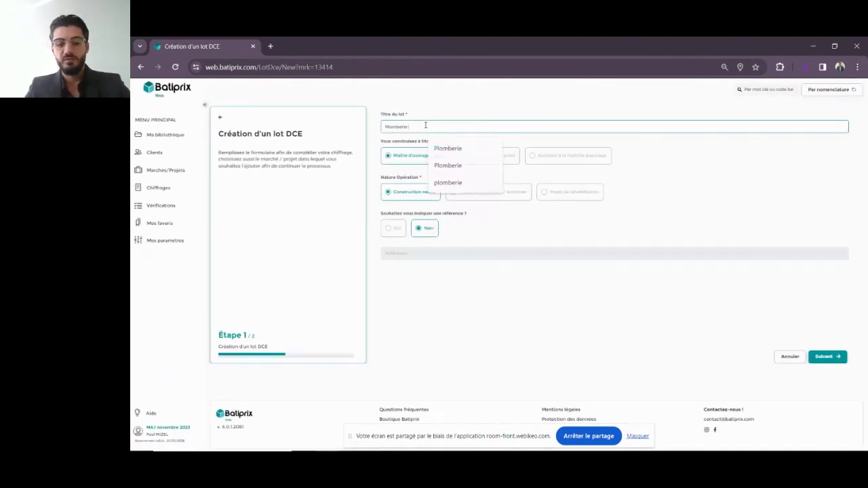
{"action": "type", "text": " - sanitaire"}
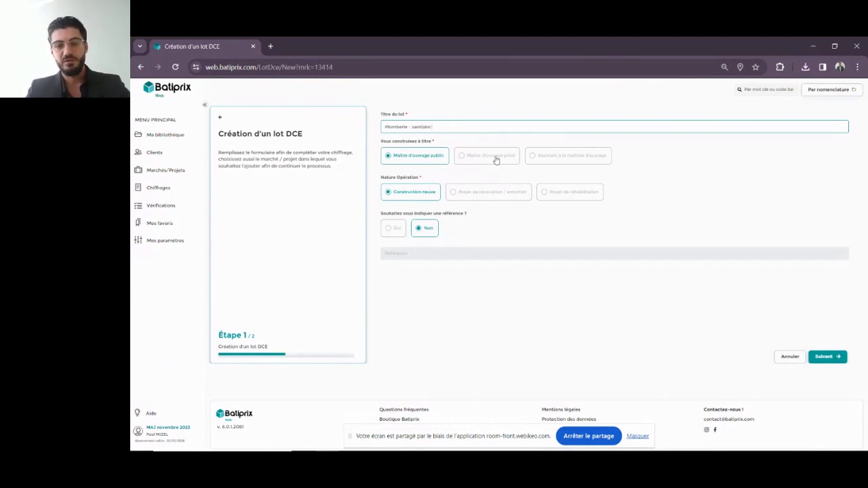
{"action": "left_click", "coordinate": [484, 194]}
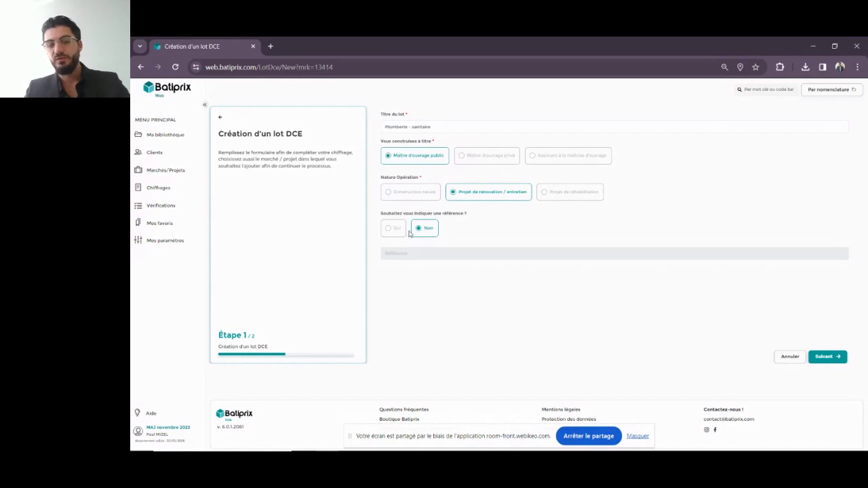
- Create the lot with only the Plomberie - sanitaire trade selected and add the "plomberie - sanitaire" estimate to it
{"action": "left_click", "coordinate": [832, 357]}
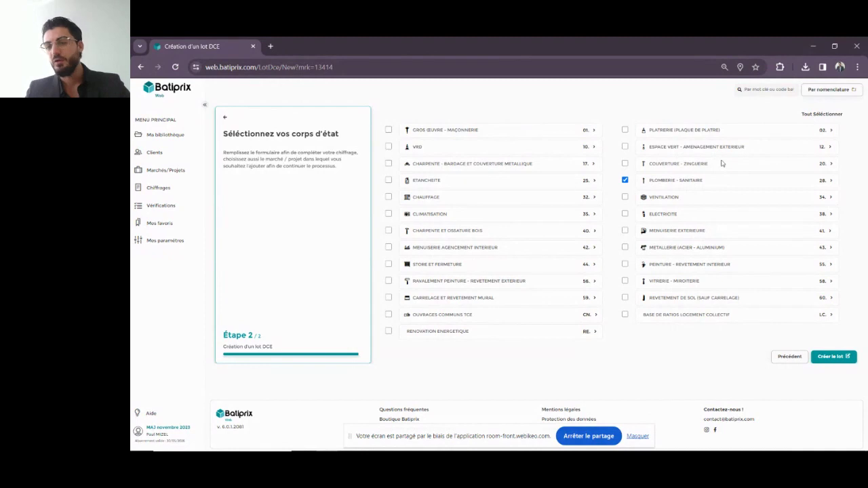
{"action": "left_click", "coordinate": [839, 357]}
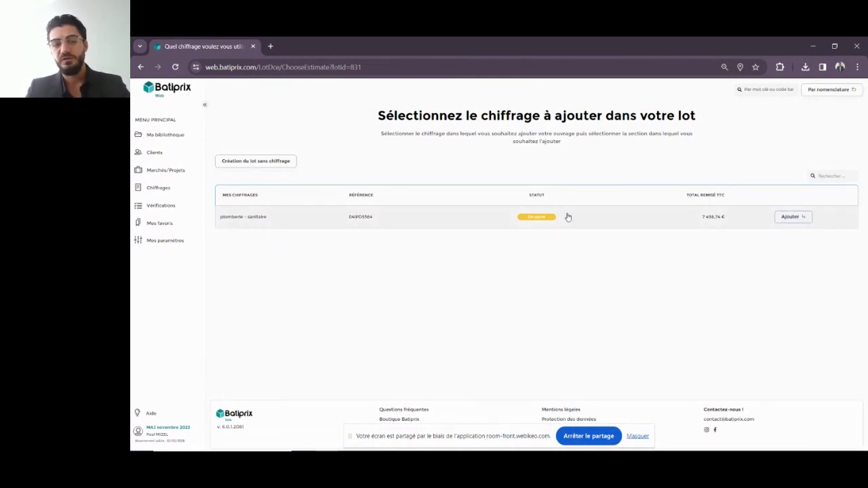
{"action": "left_click", "coordinate": [789, 224]}
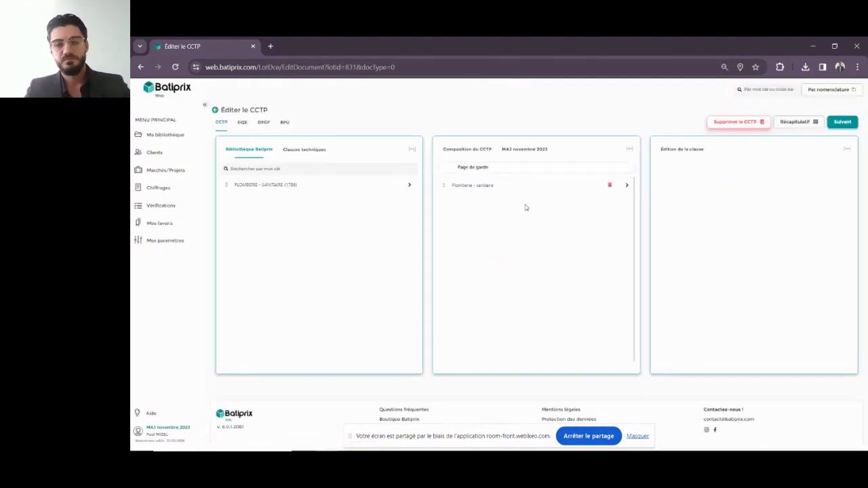
- Expand the Plomberie - sanitaire section of the CCTP composition and view the 55 cm and 60 cm washbasin clauses
{"action": "left_click", "coordinate": [627, 186]}
{"action": "left_click", "coordinate": [476, 201]}
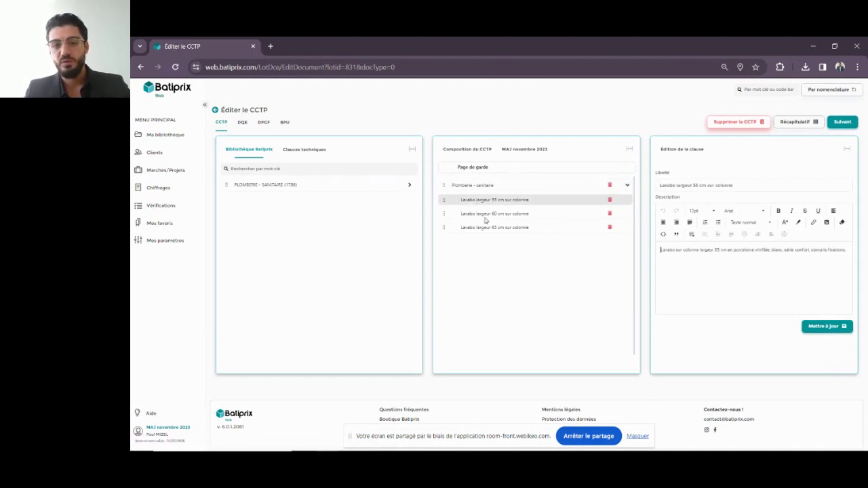
{"action": "left_click", "coordinate": [485, 217]}
- Add the bold line "Travaux spec à reprendre au niv 1 :" followed by blank dash lines to the 65 cm washbasin clause's description and update it
{"action": "left_click", "coordinate": [496, 230]}
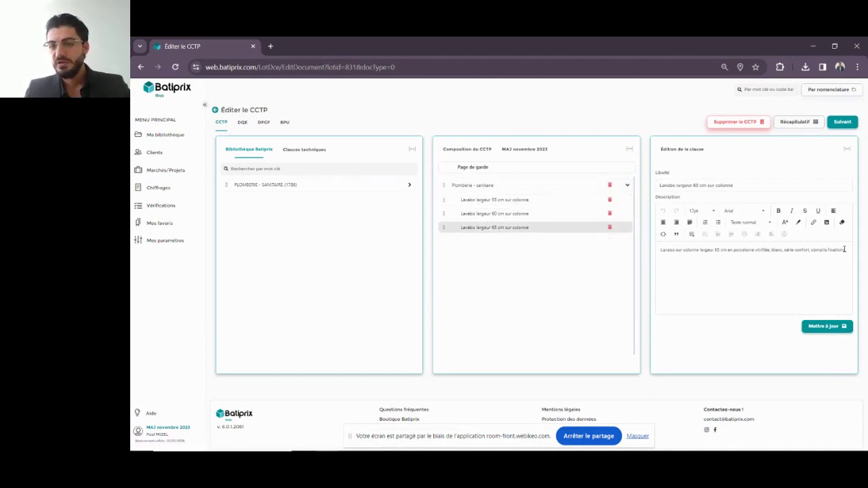
{"action": "left_click", "coordinate": [844, 250]}
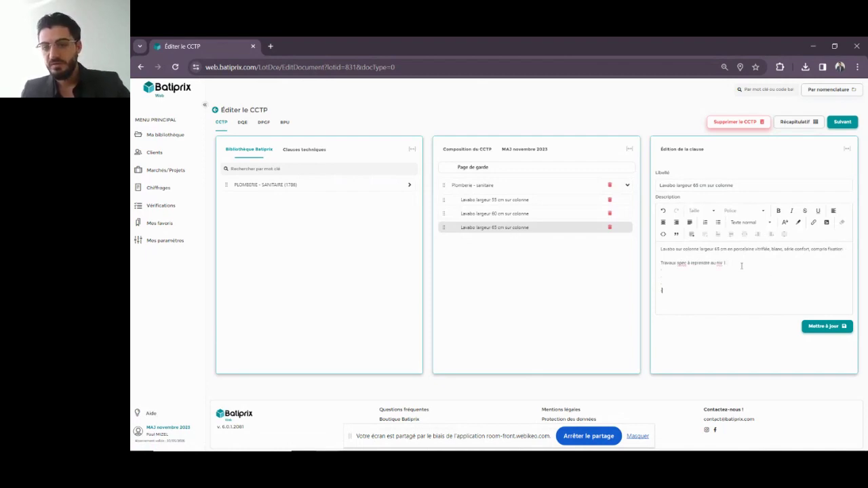
{"action": "left_click_drag", "start_coordinate": [742, 266], "coordinate": [649, 258]}
{"action": "left_click", "coordinate": [778, 211]}
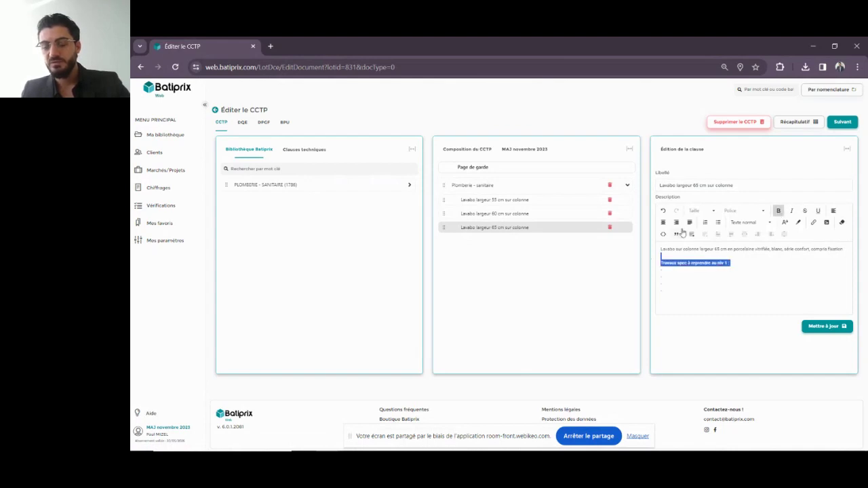
{"action": "left_click", "coordinate": [826, 223]}
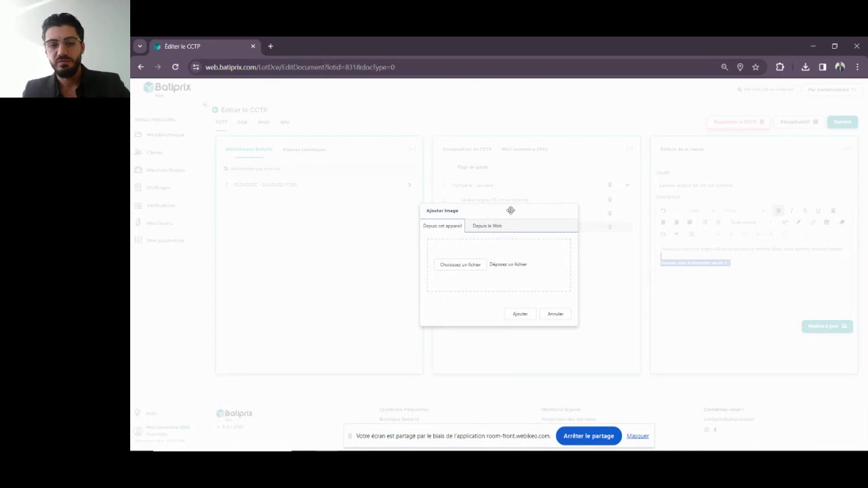
{"action": "left_click", "coordinate": [558, 314]}
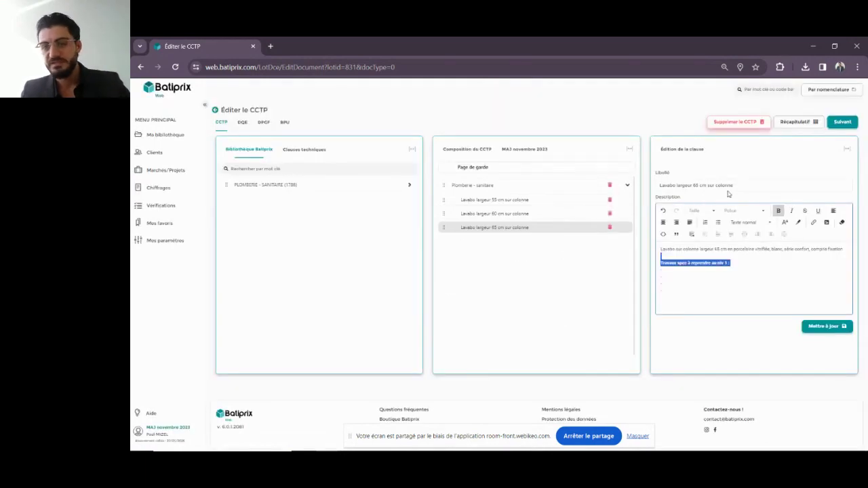
{"action": "left_click", "coordinate": [539, 225]}
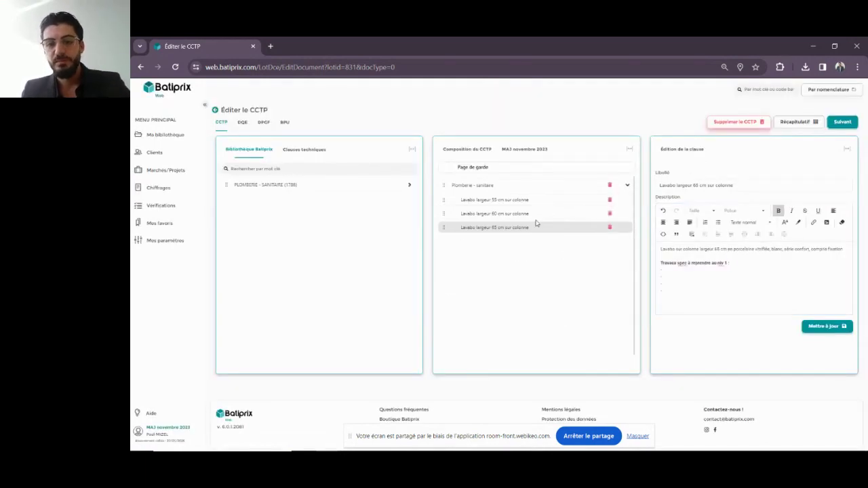
{"action": "left_click", "coordinate": [825, 327]}
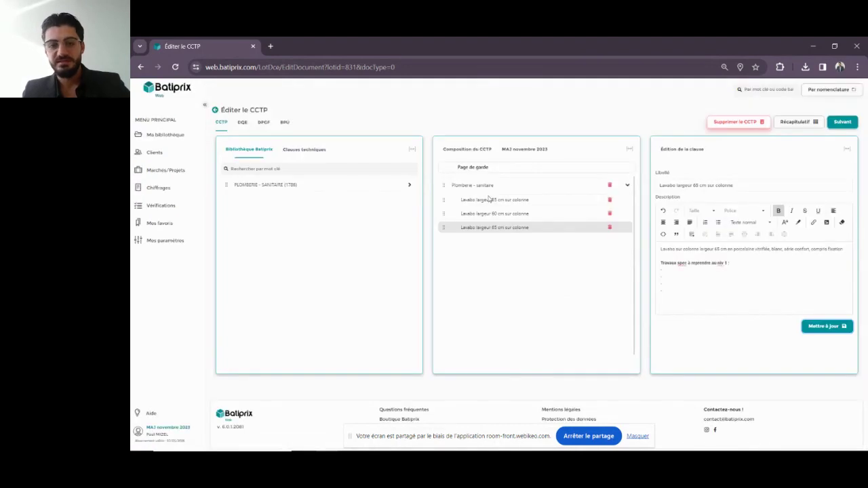
- View the 55 cm washbasin clause and briefly look into the Plomberie - sanitaire branch of the Batiprix library
{"action": "left_click", "coordinate": [489, 199]}
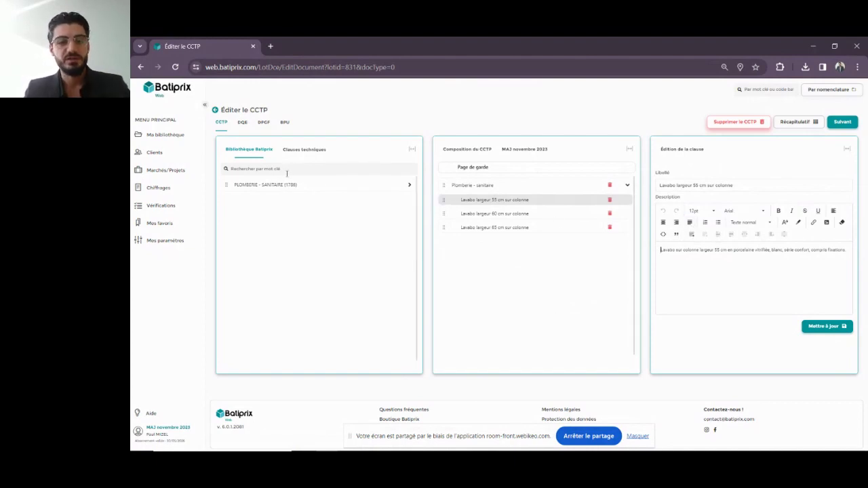
{"action": "left_click", "coordinate": [409, 186]}
{"action": "left_click", "coordinate": [409, 186]}
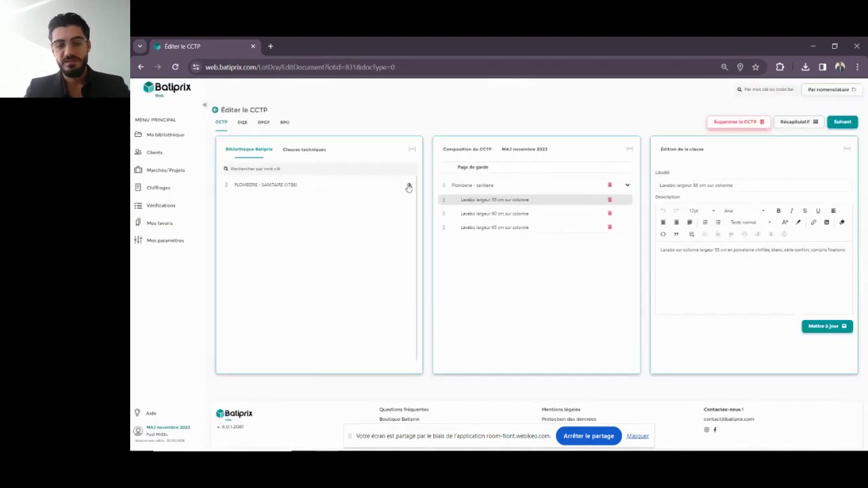
- Display the technical clauses library and collapse the Plomberie - sanitaire section of the CCTP composition
{"action": "left_click", "coordinate": [293, 155]}
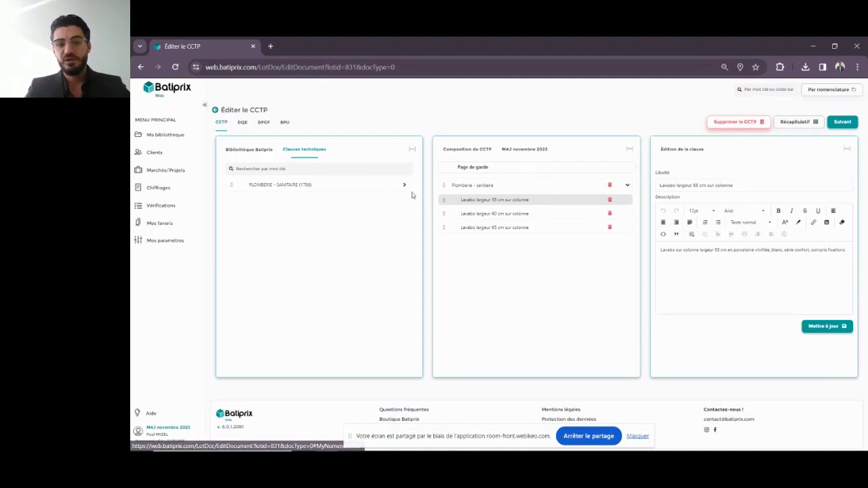
{"action": "left_click", "coordinate": [629, 186]}
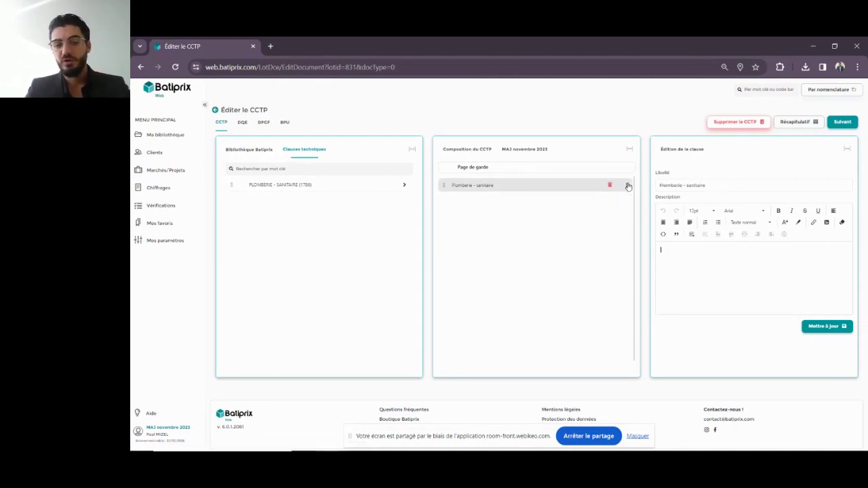
{"action": "left_click", "coordinate": [628, 187]}
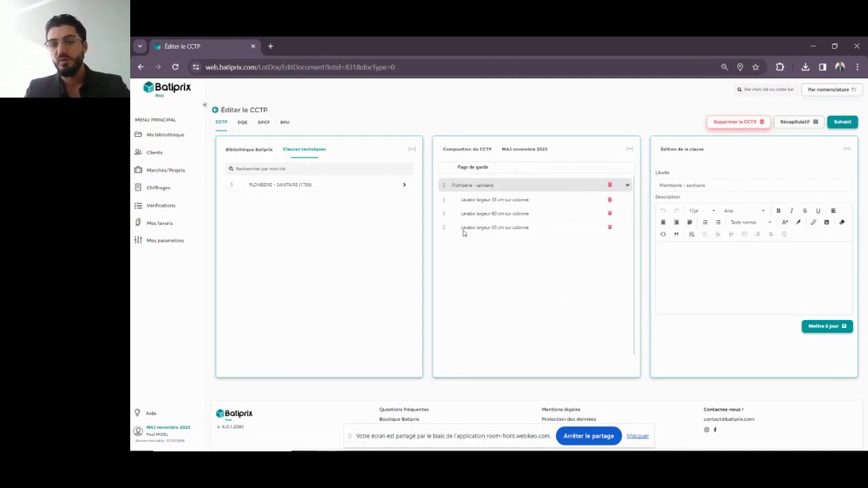
{"action": "left_click", "coordinate": [629, 189]}
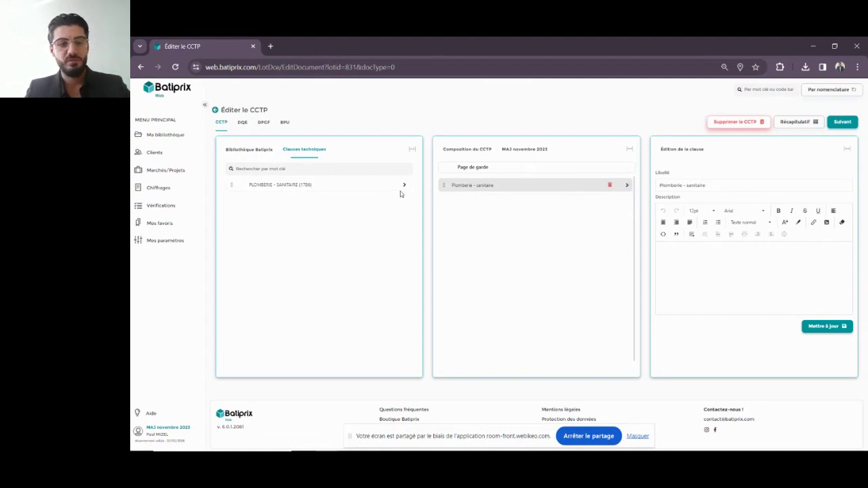
- Expand the Plomberie - sanitaire technical clauses, including the contractual reference documents and "Prestations à la charge du présent lot"
{"action": "left_click", "coordinate": [404, 184]}
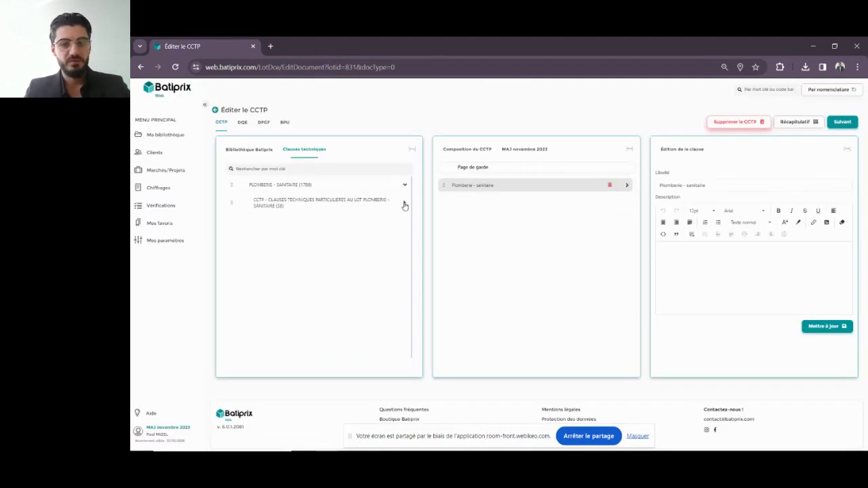
{"action": "left_click", "coordinate": [405, 203]}
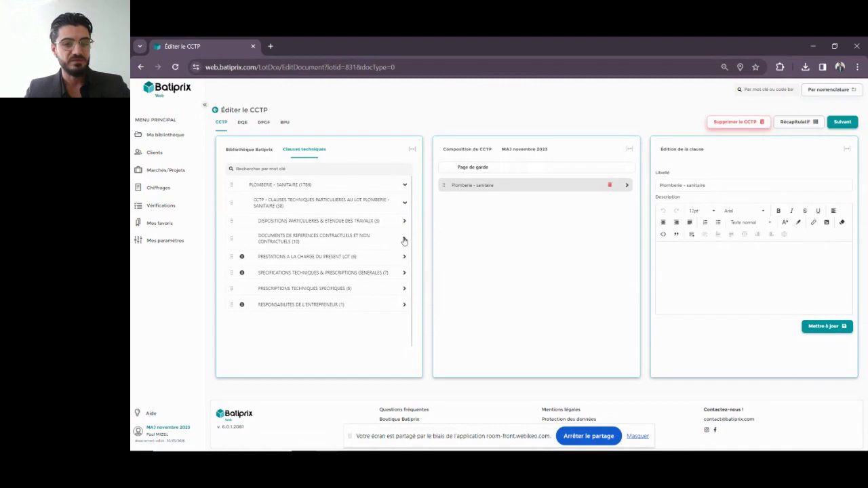
{"action": "left_click", "coordinate": [404, 239]}
{"action": "scroll", "coordinate": [405, 262], "scroll_direction": "down", "scroll_amount": 1}
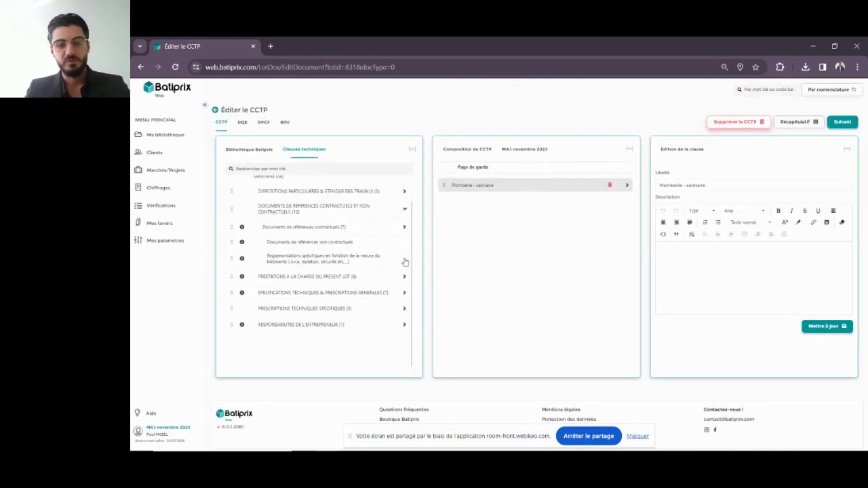
{"action": "left_click", "coordinate": [404, 278]}
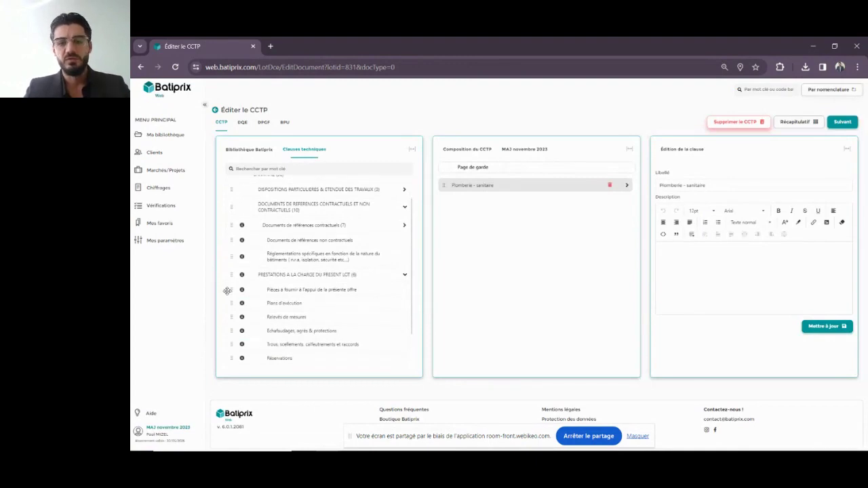
{"action": "scroll", "coordinate": [228, 291], "scroll_direction": "down", "scroll_amount": 1}
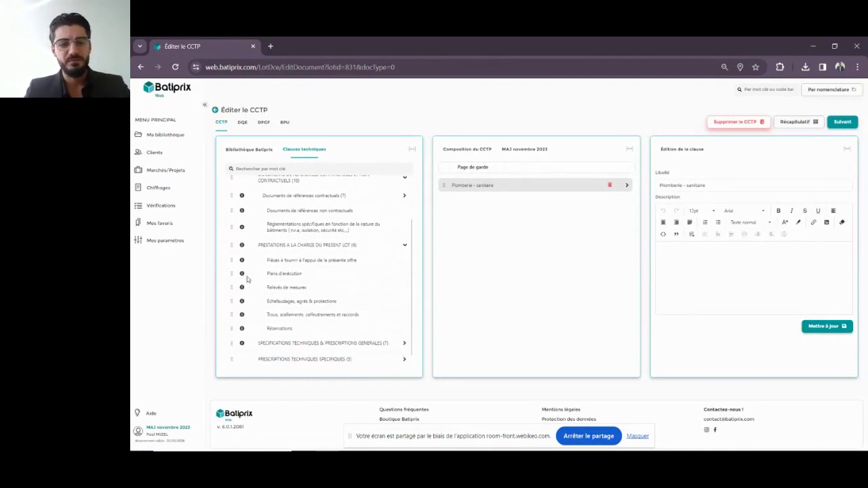
- Show the description of the "Plans d'exécution" clause, widen the clause library and read the text
{"action": "left_click", "coordinate": [242, 274]}
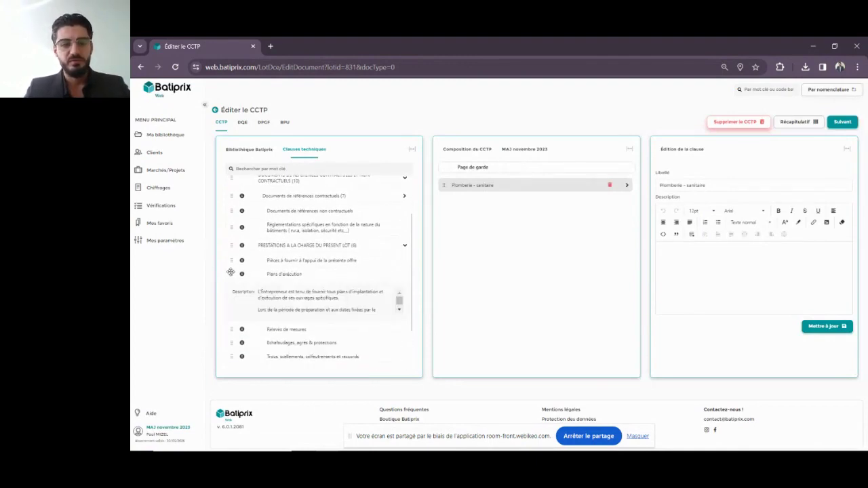
{"action": "left_click", "coordinate": [411, 149]}
{"action": "scroll", "coordinate": [508, 291], "scroll_direction": "down", "scroll_amount": 2}
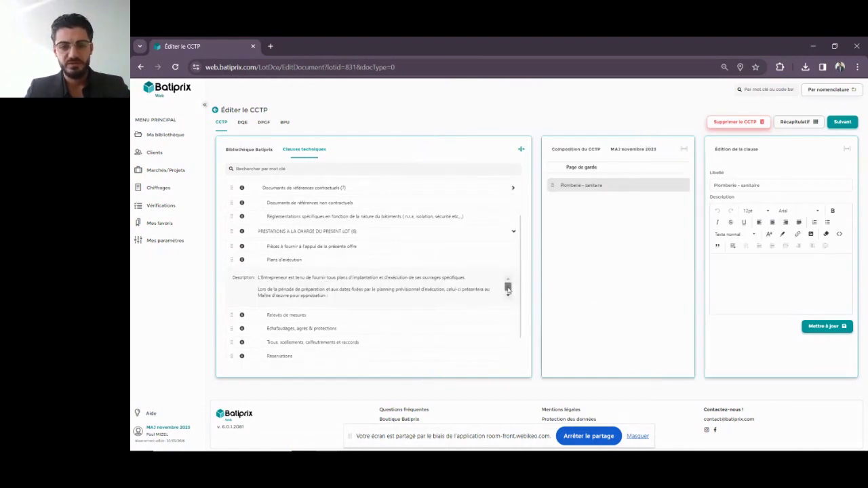
{"action": "scroll", "coordinate": [509, 290], "scroll_direction": "up", "scroll_amount": 2}
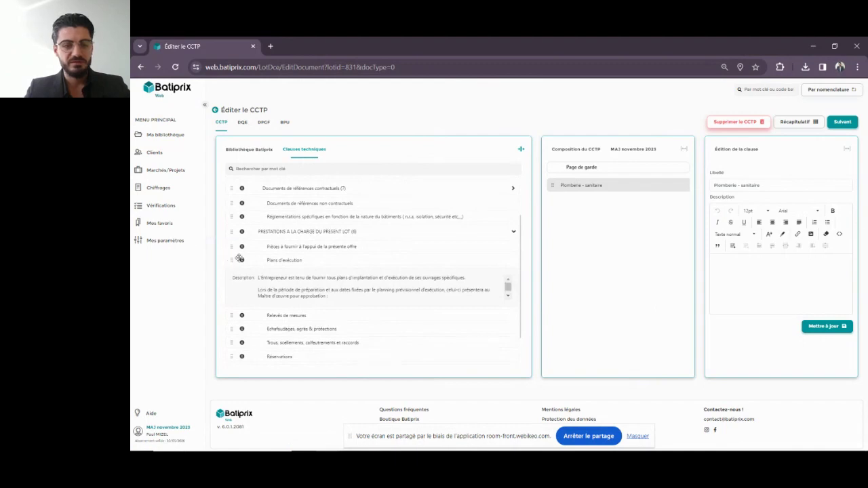
- Add the "Plans d'exécution", "Pièces à fournir à l'appui de la présente offre" and "Relevés de mesures" clauses to the CCTP composition
{"action": "left_click_drag", "start_coordinate": [232, 260], "coordinate": [580, 216]}
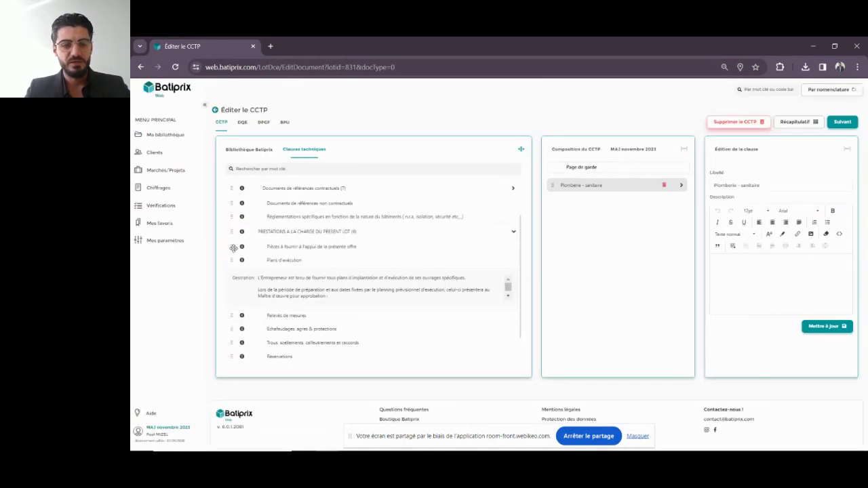
{"action": "left_click_drag", "start_coordinate": [232, 246], "coordinate": [601, 222]}
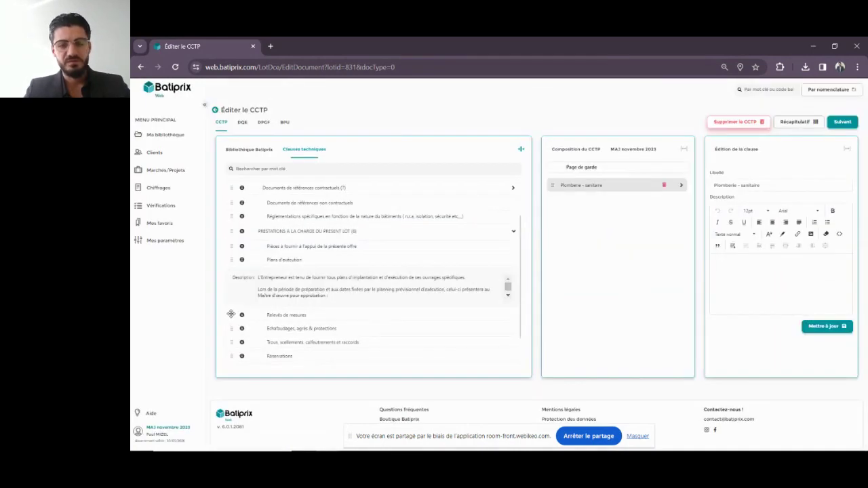
{"action": "left_click_drag", "start_coordinate": [232, 316], "coordinate": [568, 259]}
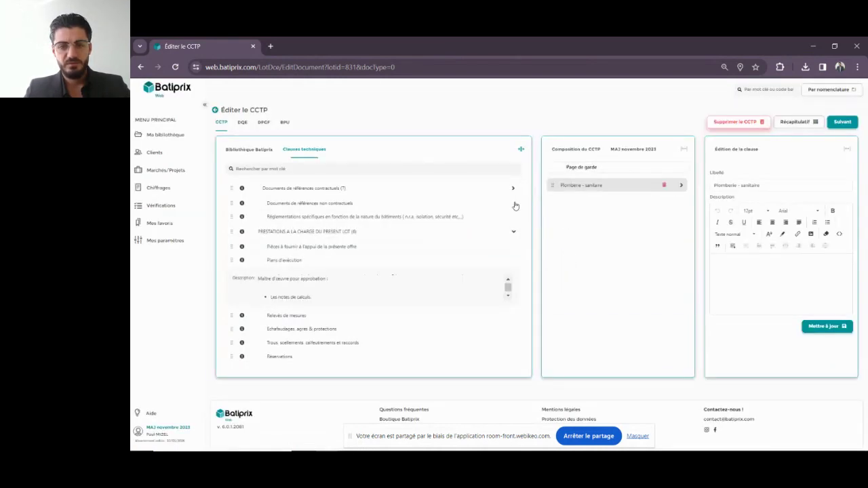
- Expand the general technical specifications in the clause library and add the "Réservations" clause to the CCTP composition
{"action": "scroll", "coordinate": [496, 306], "scroll_direction": "down", "scroll_amount": 2}
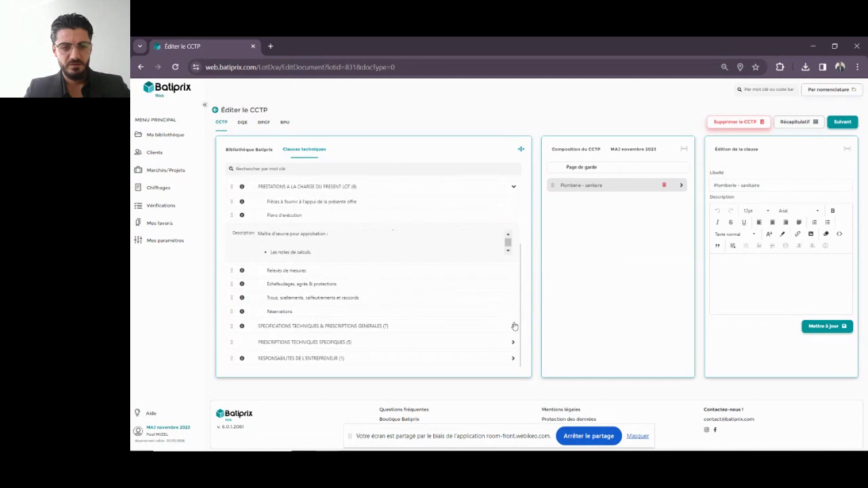
{"action": "left_click", "coordinate": [513, 328]}
{"action": "scroll", "coordinate": [337, 311], "scroll_direction": "down", "scroll_amount": 1}
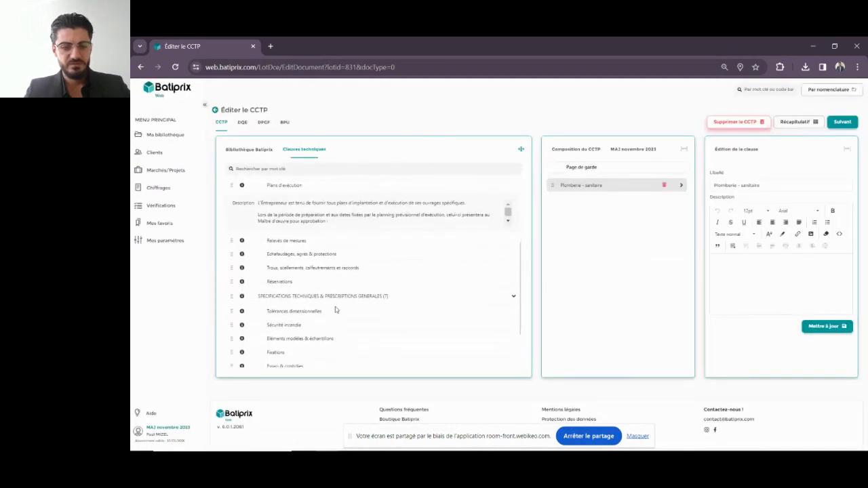
{"action": "left_click", "coordinate": [234, 282]}
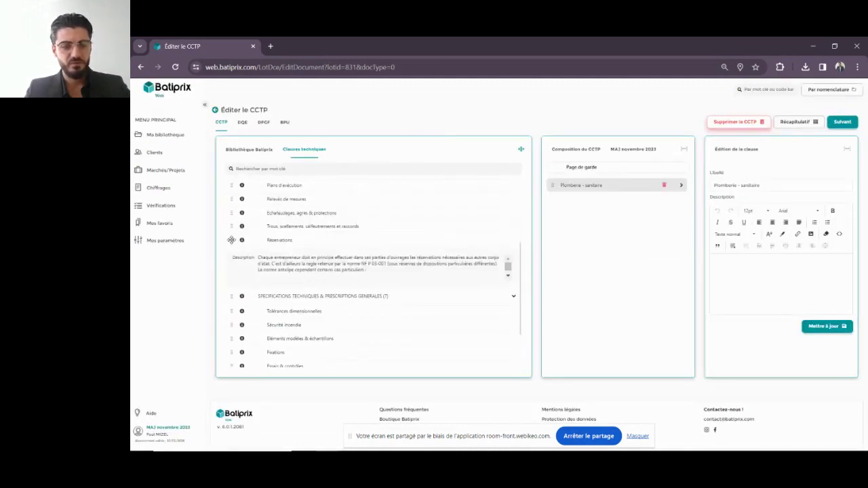
{"action": "left_click_drag", "start_coordinate": [234, 241], "coordinate": [573, 260]}
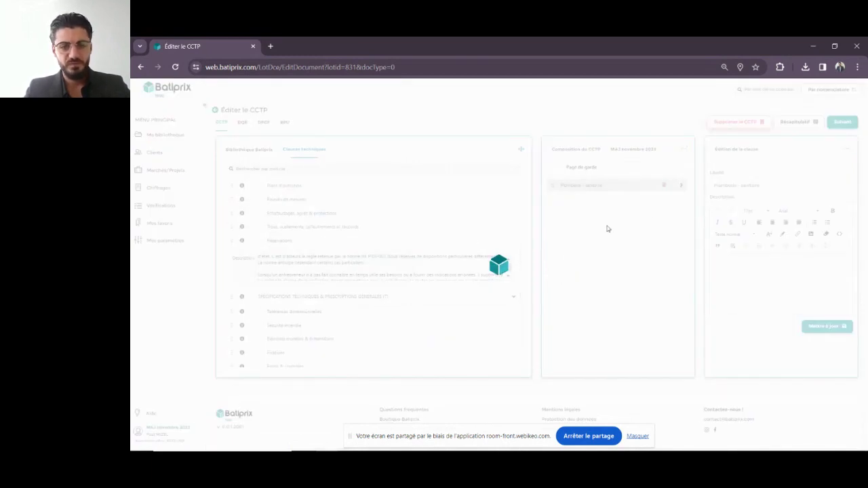
- Restore the clause library's width and expand the composition's Plomberie - sanitaire section down to the clauses under "Prestations à la charge du présent lot"
{"action": "left_click", "coordinate": [520, 150]}
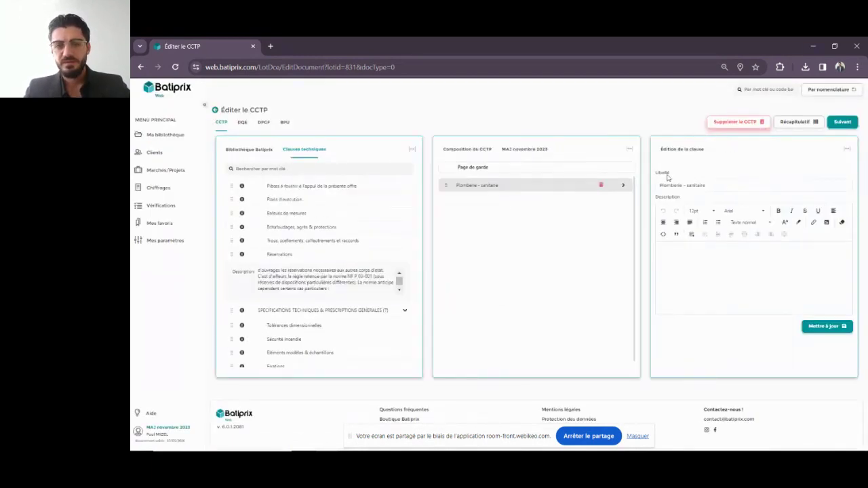
{"action": "left_click", "coordinate": [626, 187]}
{"action": "left_click", "coordinate": [627, 245]}
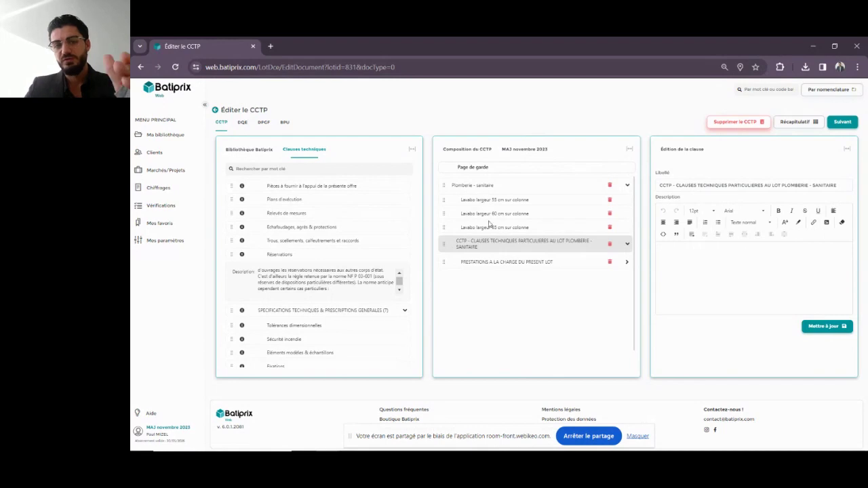
{"action": "left_click", "coordinate": [628, 263]}
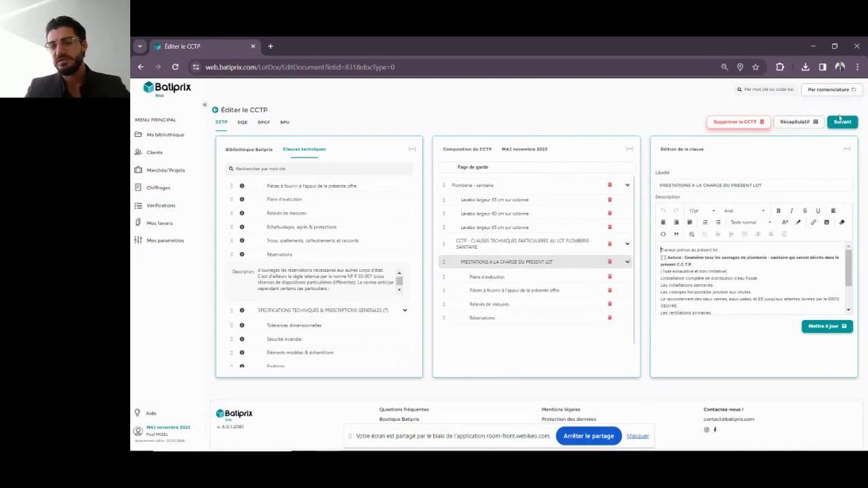
- Widen the clause editing area and review the texts of the four clauses added under "Prestations à la charge du présent lot"
{"action": "left_click", "coordinate": [847, 150]}
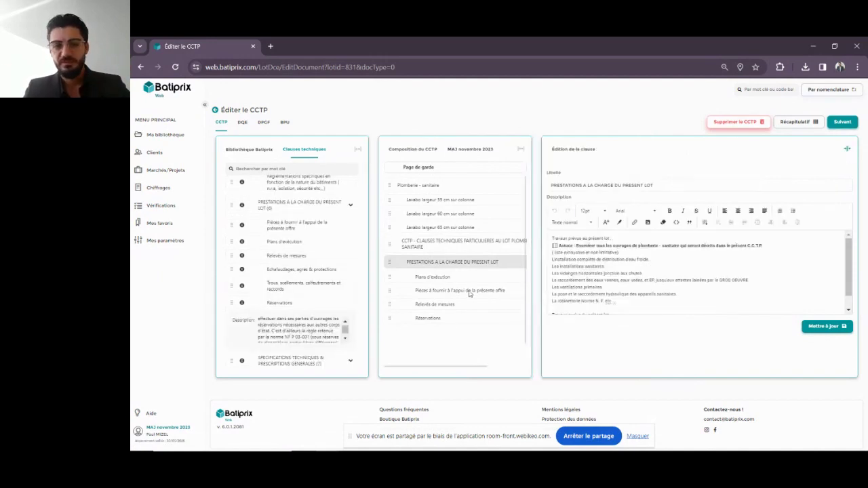
{"action": "left_click", "coordinate": [451, 278]}
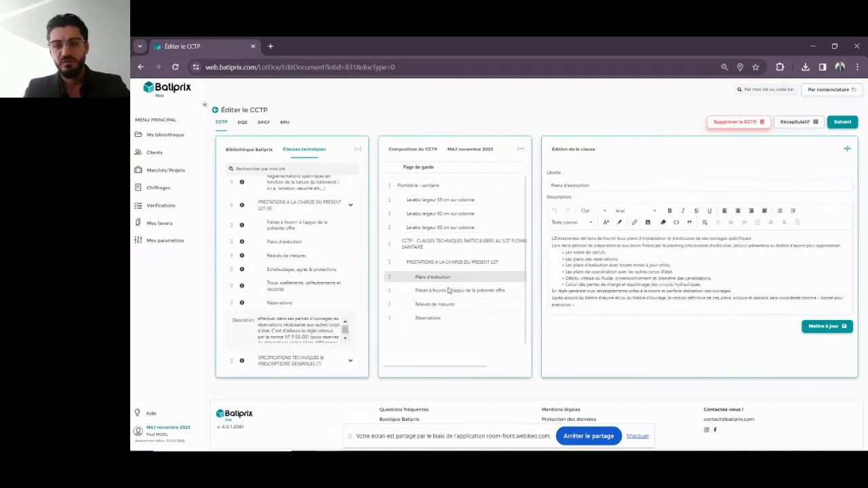
{"action": "left_click", "coordinate": [449, 290]}
{"action": "left_click", "coordinate": [447, 305]}
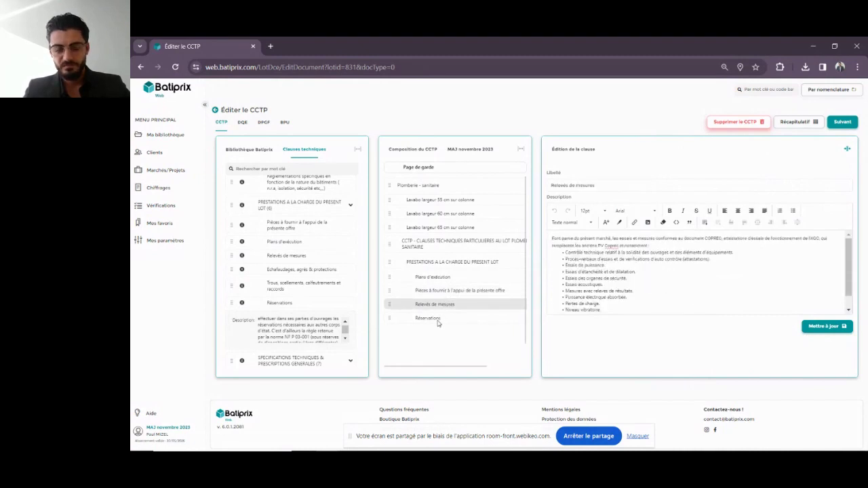
{"action": "left_click", "coordinate": [438, 320]}
{"action": "left_click", "coordinate": [453, 278]}
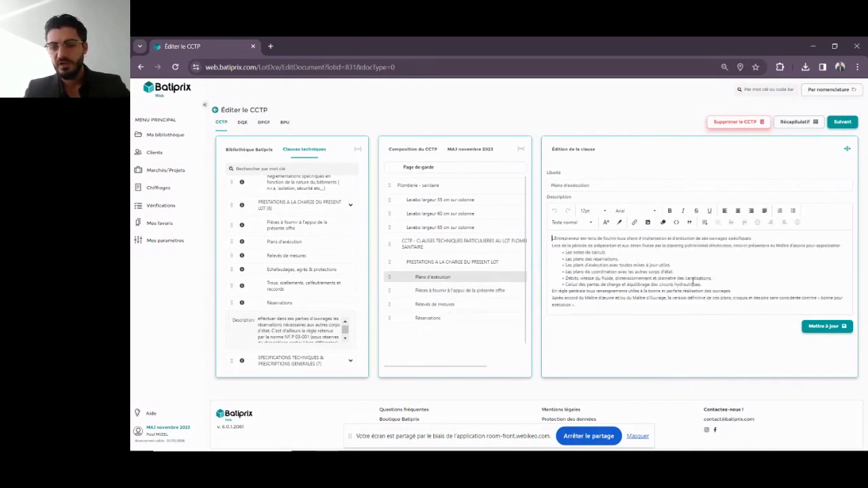
{"action": "left_click", "coordinate": [434, 292]}
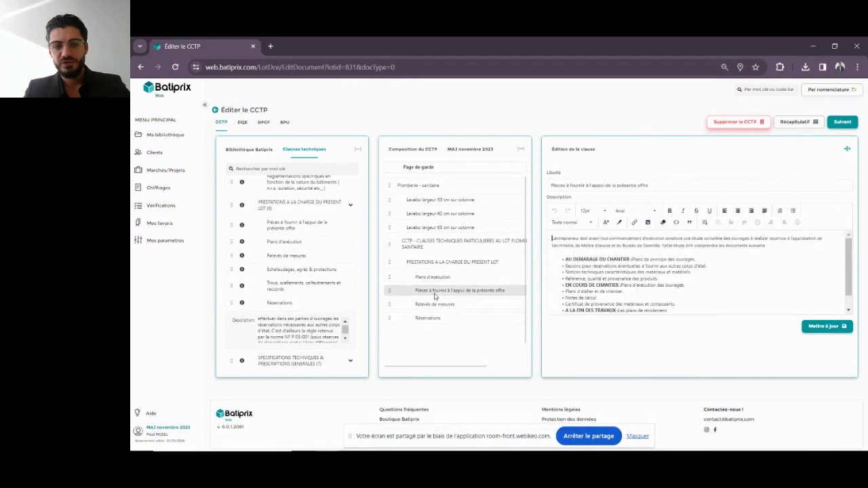
{"action": "scroll", "coordinate": [653, 263], "scroll_direction": "down", "scroll_amount": 2}
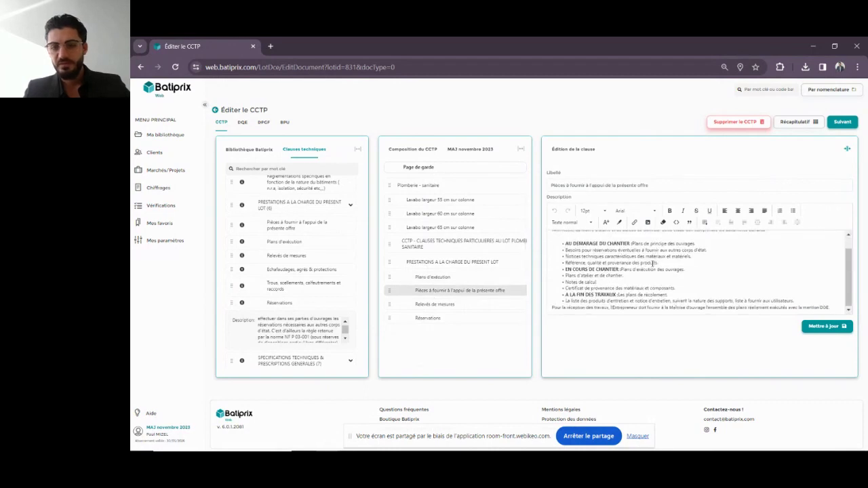
{"action": "scroll", "coordinate": [656, 277], "scroll_direction": "up", "scroll_amount": 2}
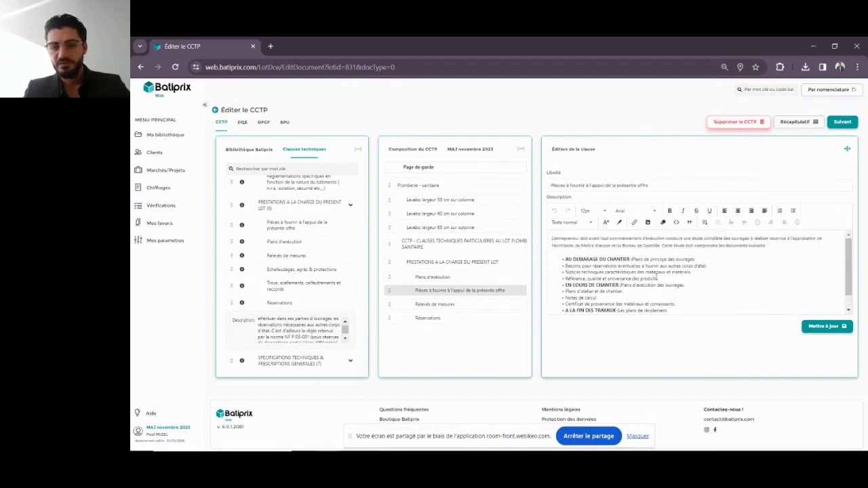
{"action": "left_click", "coordinate": [451, 304]}
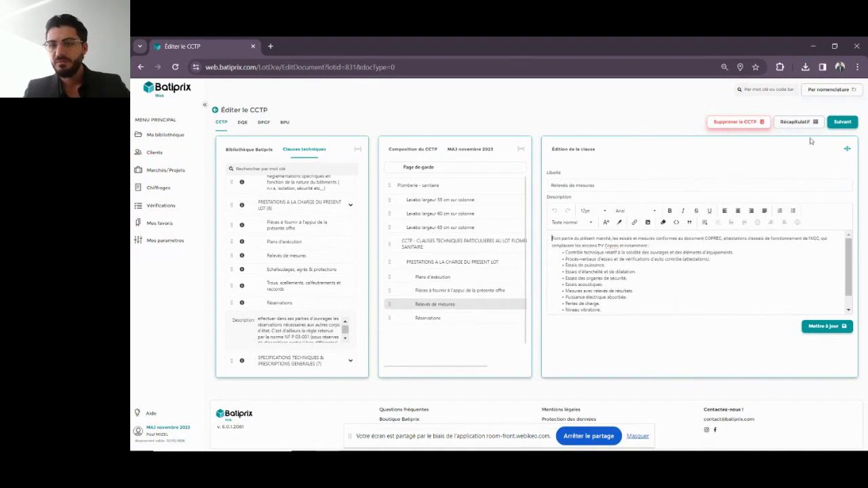
- In the global summary, try excluding the 65 cm washbasin from the CCTP, DQE and DPGF, restore its inclusion, and close the summary
{"action": "left_click", "coordinate": [793, 122]}
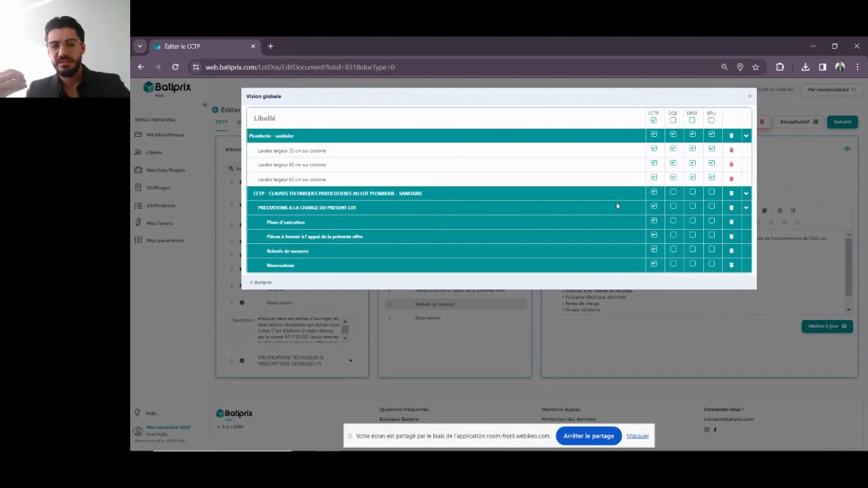
{"action": "left_click", "coordinate": [692, 179]}
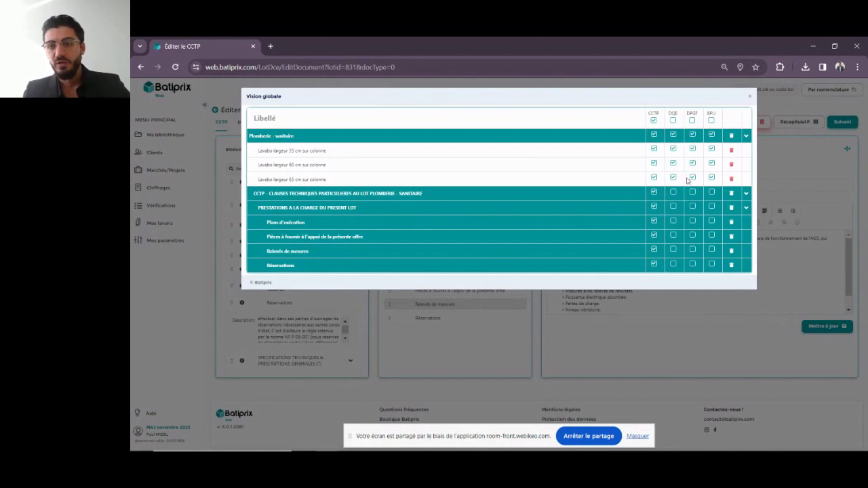
{"action": "left_click", "coordinate": [654, 179]}
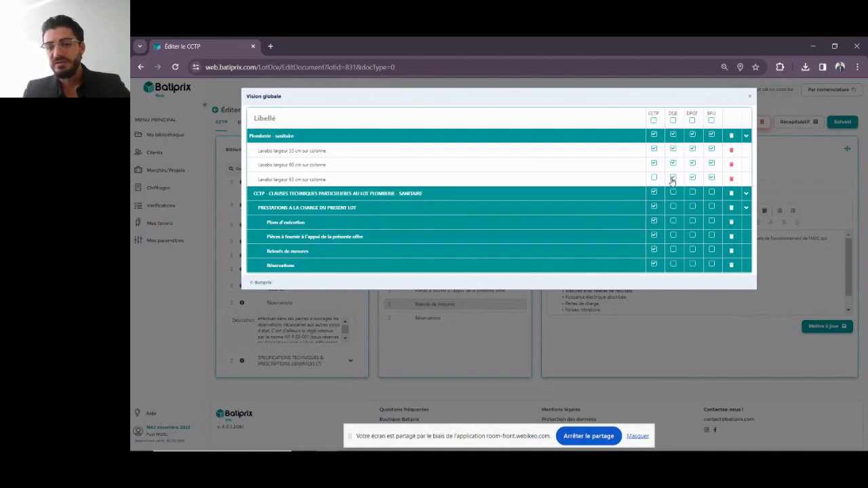
{"action": "left_click", "coordinate": [673, 178]}
{"action": "left_click", "coordinate": [692, 178]}
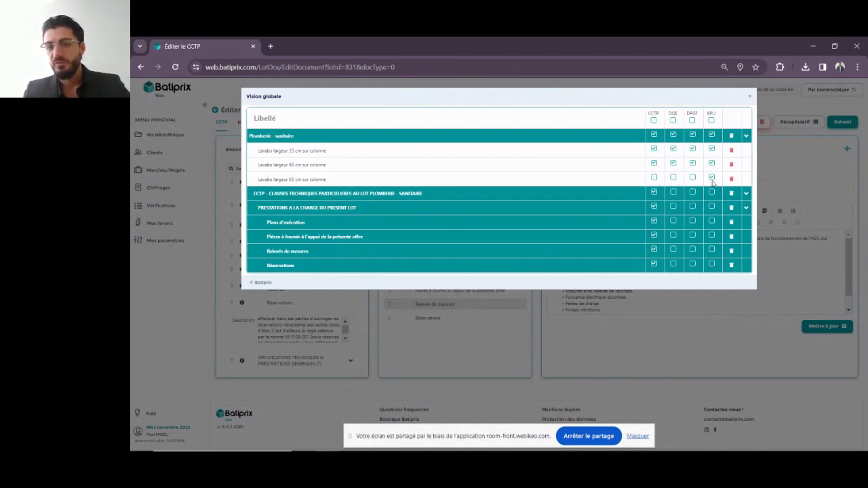
{"action": "left_click", "coordinate": [692, 178]}
{"action": "left_click", "coordinate": [674, 178]}
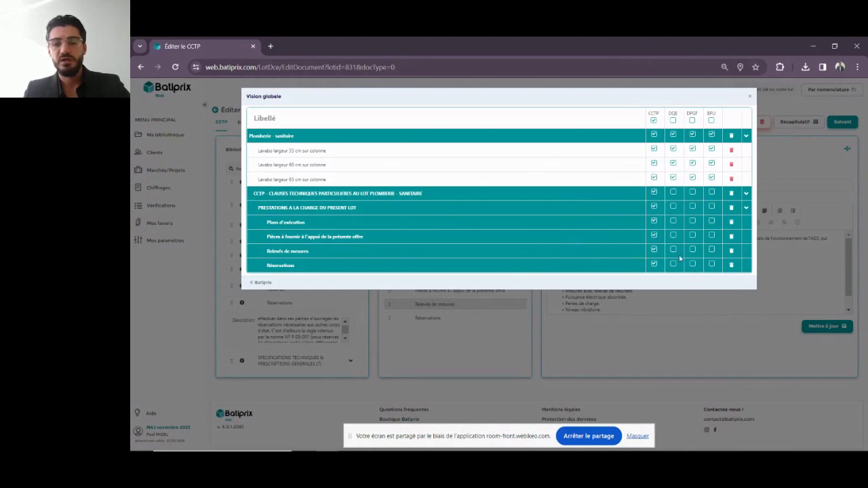
{"action": "left_click", "coordinate": [750, 97]}
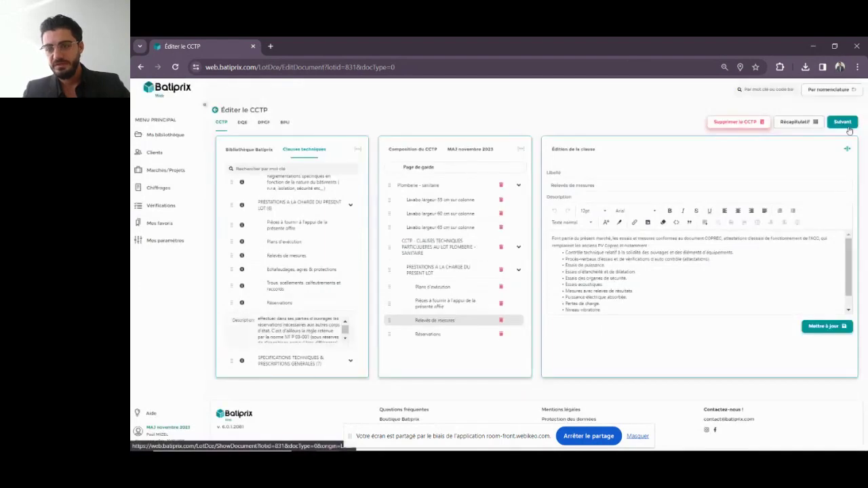
- Proceed to the CCTP document revision and read through its cover page, washbasin descriptions and technical clauses
{"action": "left_click", "coordinate": [848, 127]}
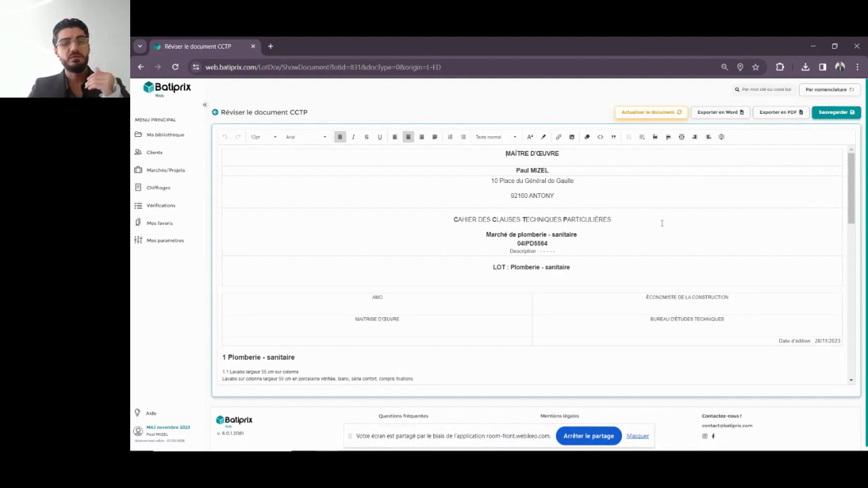
{"action": "scroll", "coordinate": [662, 223], "scroll_direction": "down", "scroll_amount": 2}
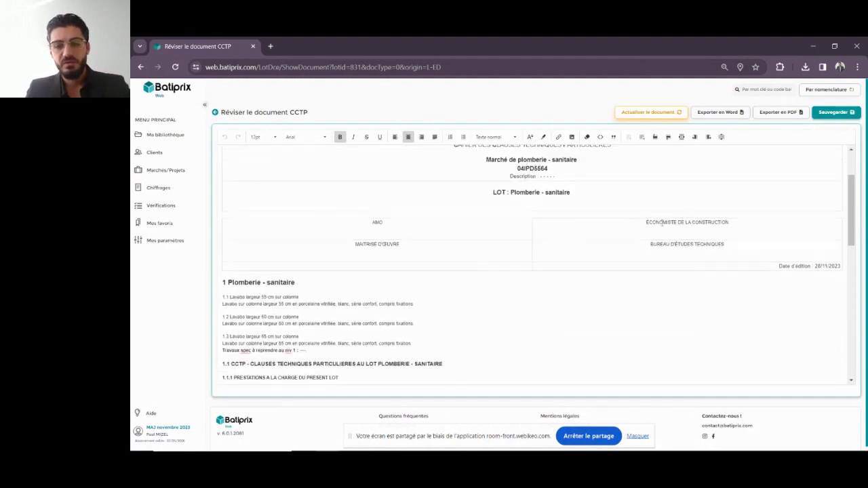
{"action": "scroll", "coordinate": [662, 223], "scroll_direction": "down", "scroll_amount": 3}
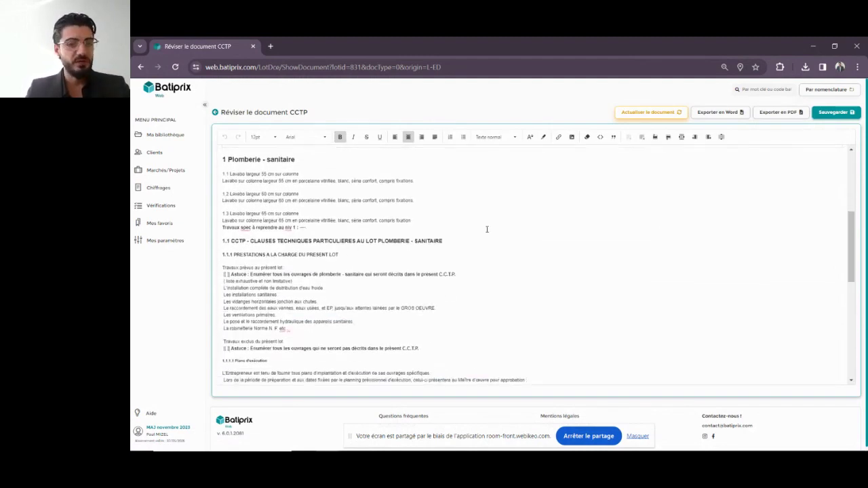
{"action": "scroll", "coordinate": [329, 222], "scroll_direction": "up", "scroll_amount": 1}
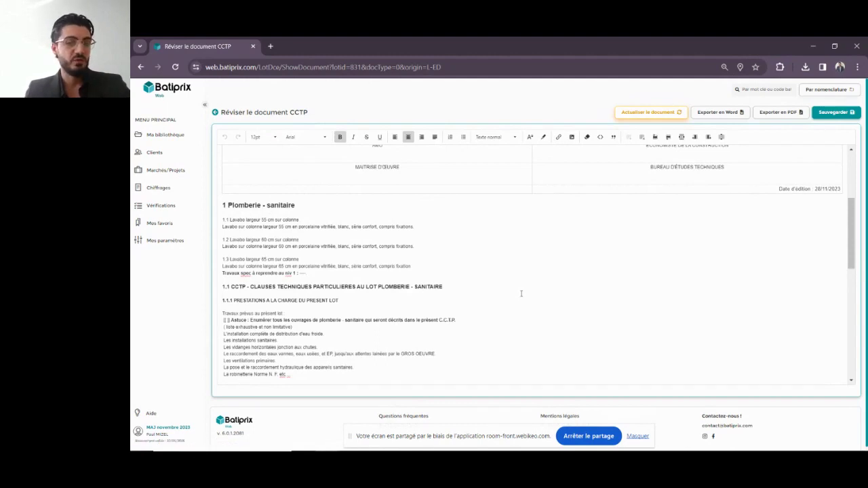
{"action": "scroll", "coordinate": [522, 293], "scroll_direction": "down", "scroll_amount": 3}
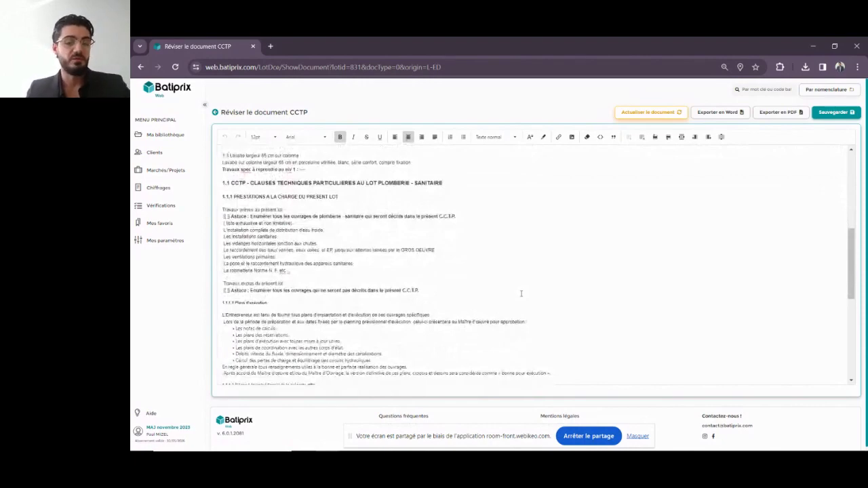
{"action": "scroll", "coordinate": [522, 293], "scroll_direction": "down", "scroll_amount": 7}
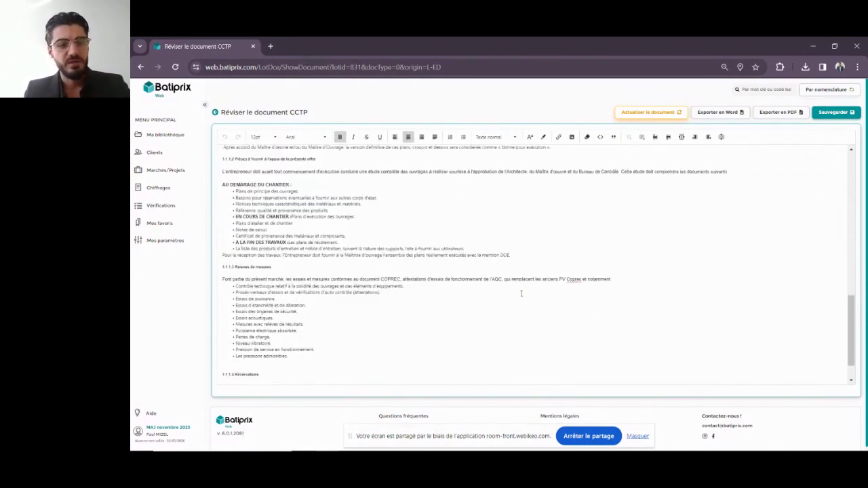
{"action": "scroll", "coordinate": [599, 315], "scroll_direction": "up", "scroll_amount": 3}
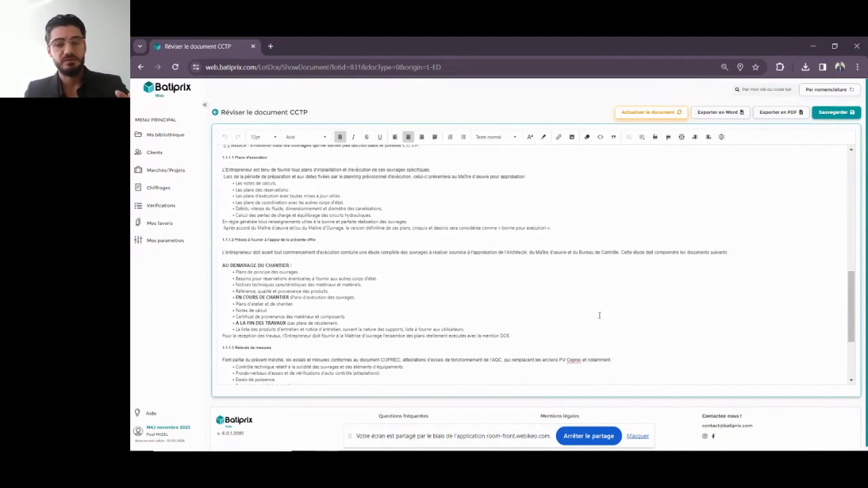
{"action": "scroll", "coordinate": [599, 315], "scroll_direction": "up", "scroll_amount": 4}
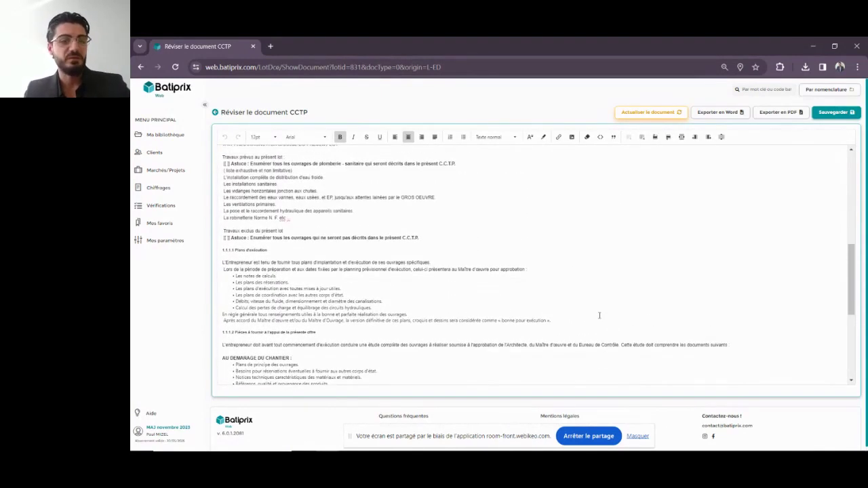
{"action": "scroll", "coordinate": [599, 316], "scroll_direction": "down", "scroll_amount": 5}
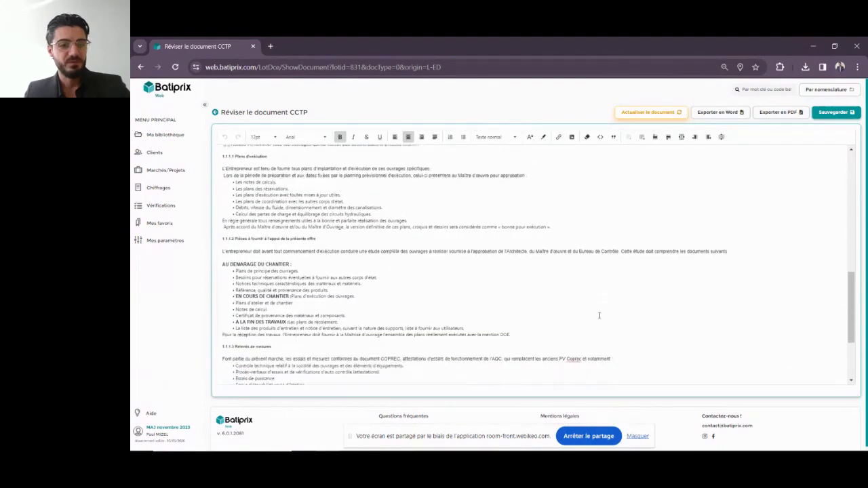
{"action": "scroll", "coordinate": [599, 315], "scroll_direction": "down", "scroll_amount": 3}
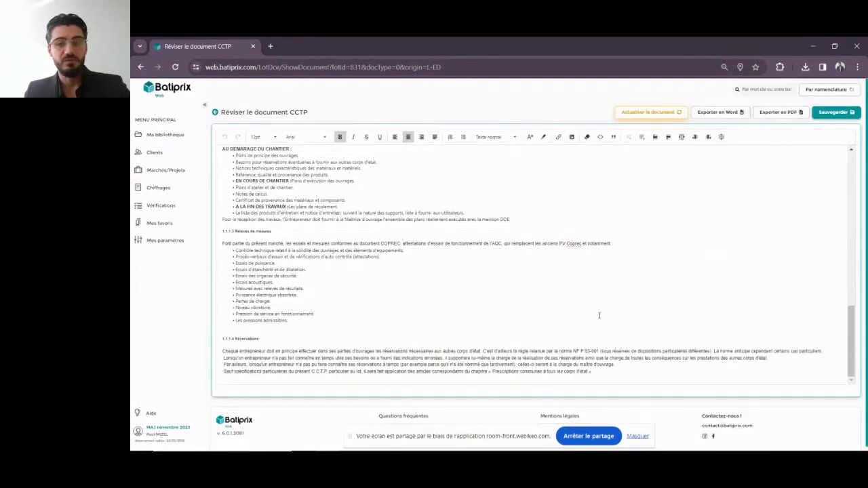
{"action": "scroll", "coordinate": [599, 316], "scroll_direction": "up", "scroll_amount": 6}
{"action": "scroll", "coordinate": [599, 316], "scroll_direction": "up", "scroll_amount": 10}
{"action": "scroll", "coordinate": [599, 316], "scroll_direction": "down", "scroll_amount": 9}
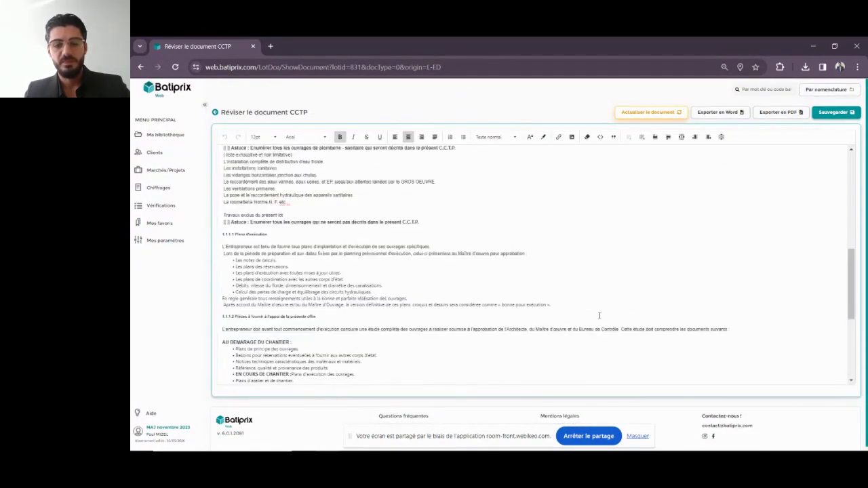
- Export the CCTP document as a PDF and open the downloaded Plomberie - sanitaire _CCTP.pdf
{"action": "scroll", "coordinate": [599, 315], "scroll_direction": "up", "scroll_amount": 15}
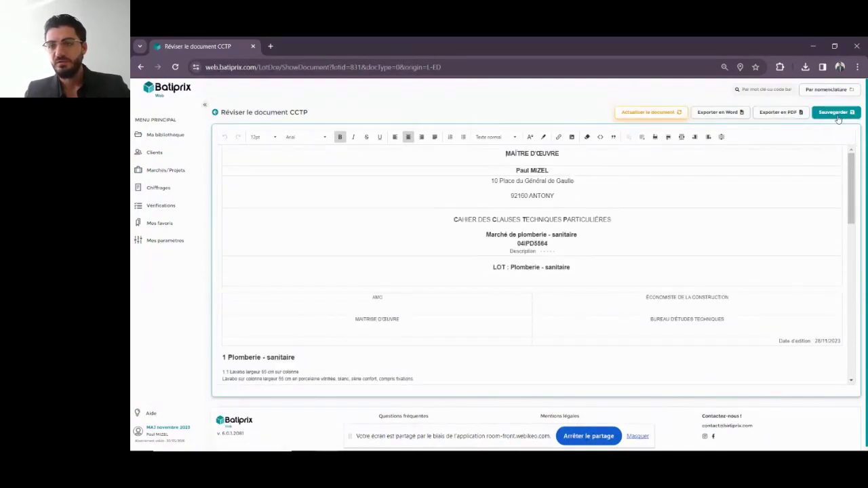
{"action": "left_click", "coordinate": [780, 113]}
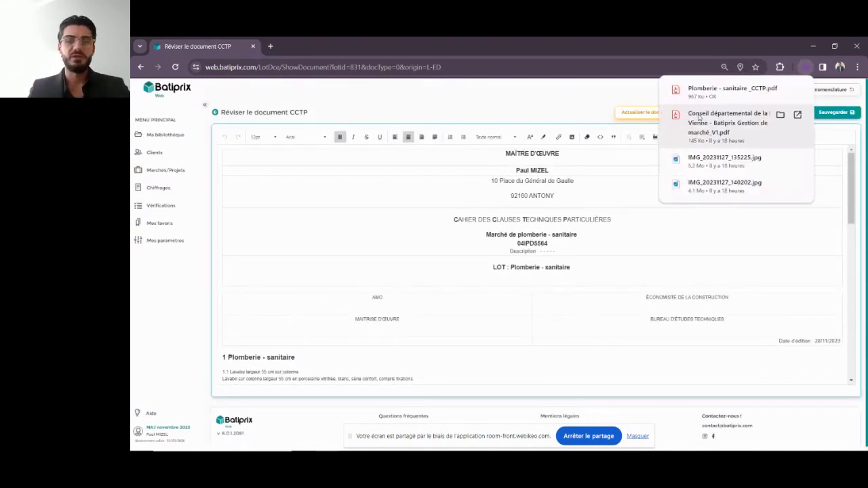
{"action": "left_click", "coordinate": [708, 93]}
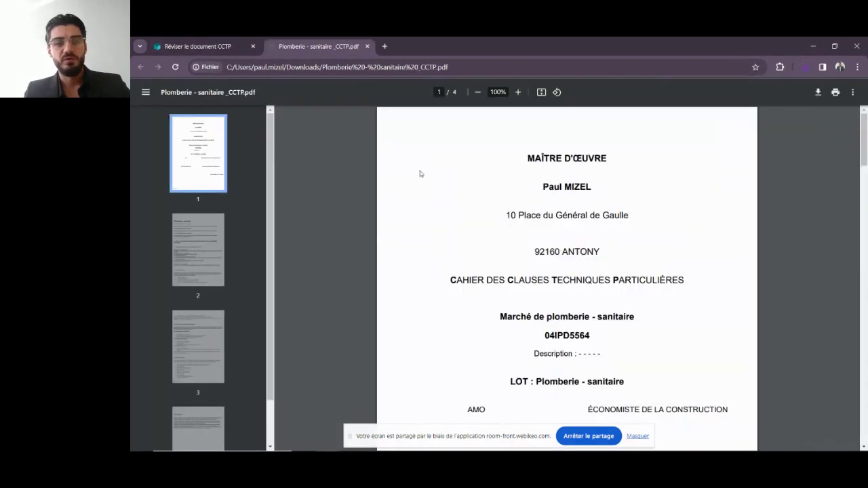
- Read through the exported CCTP PDF from the washbasin descriptions on page 2 to the Réservations clause on page 4
{"action": "left_click", "coordinate": [197, 245]}
{"action": "scroll", "coordinate": [194, 243], "scroll_direction": "down", "scroll_amount": 10}
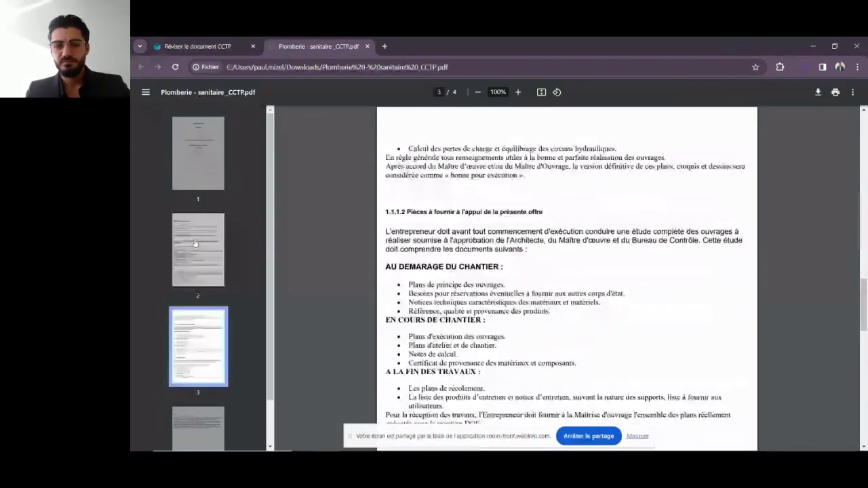
{"action": "left_click", "coordinate": [196, 244]}
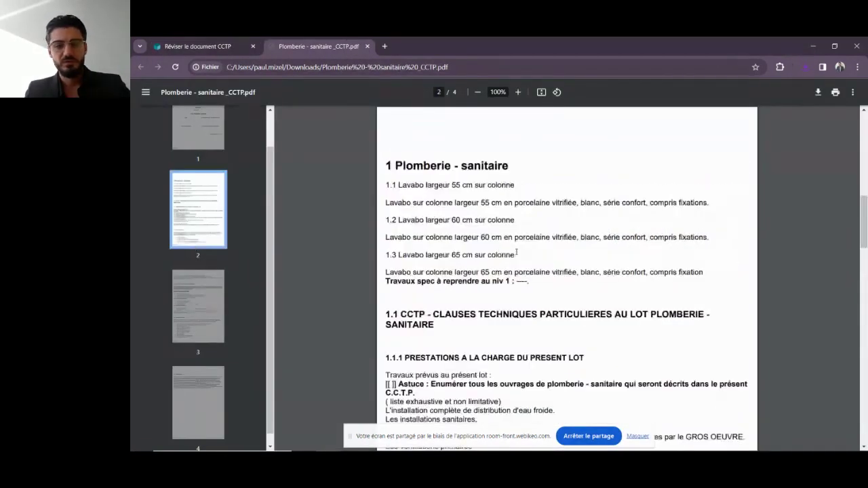
{"action": "scroll", "coordinate": [518, 253], "scroll_direction": "down", "scroll_amount": 10}
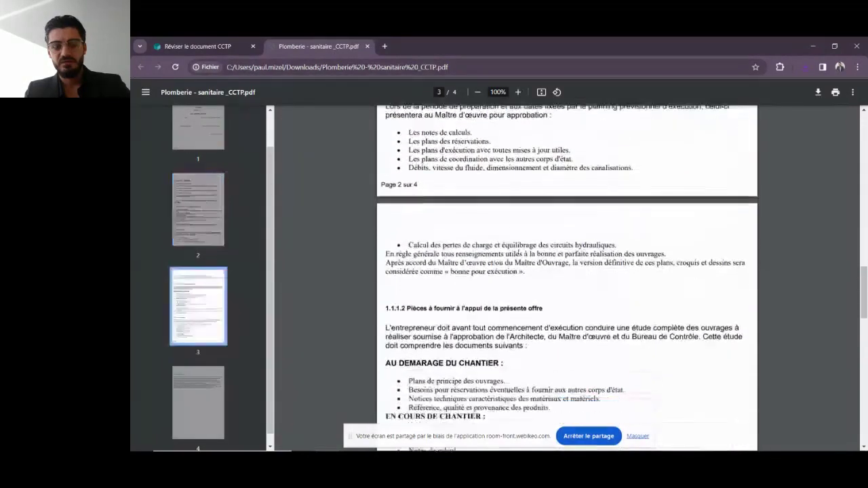
{"action": "scroll", "coordinate": [518, 253], "scroll_direction": "down", "scroll_amount": 5}
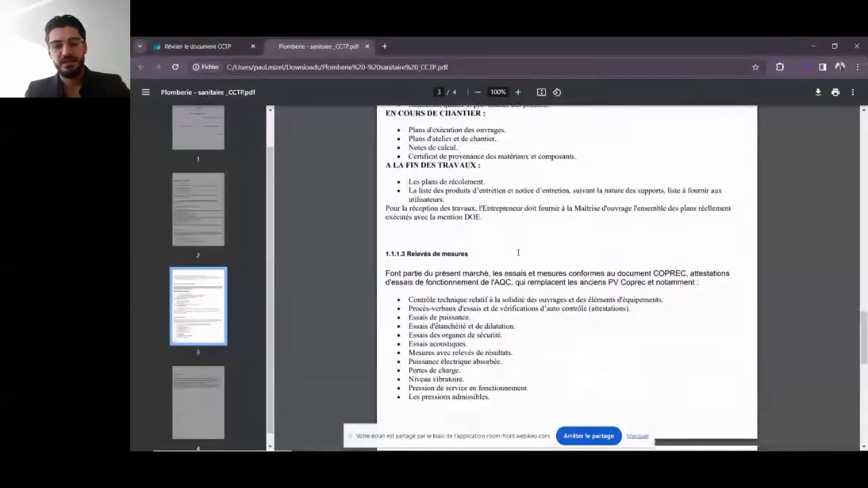
{"action": "scroll", "coordinate": [518, 253], "scroll_direction": "down", "scroll_amount": 4}
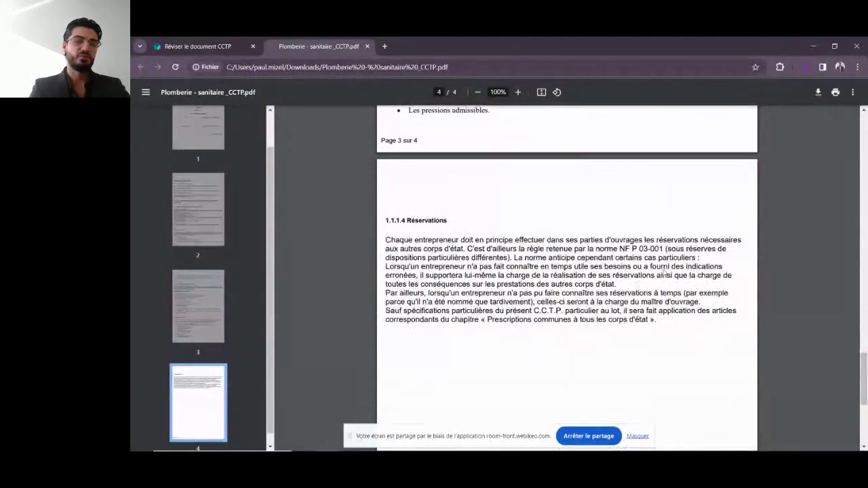
{"action": "scroll", "coordinate": [664, 273], "scroll_direction": "down", "scroll_amount": 4}
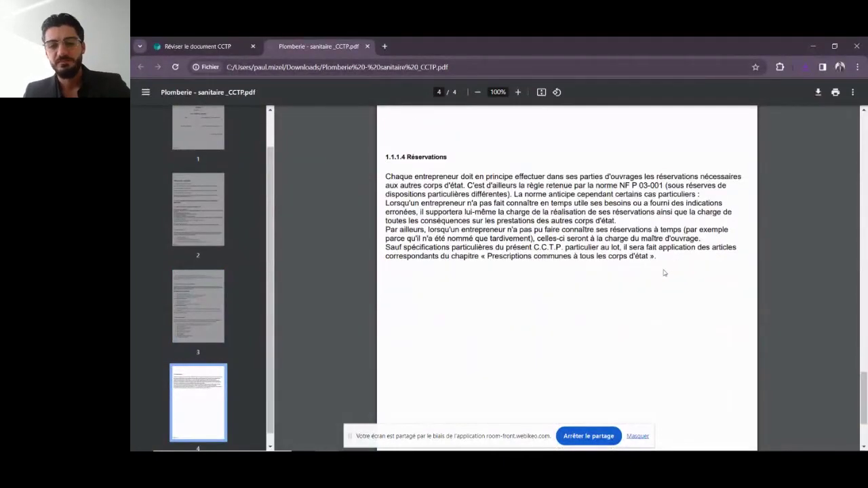
- Go back through the PDF's technical clauses to its first page and examine the cover page details
{"action": "scroll", "coordinate": [732, 263], "scroll_direction": "up", "scroll_amount": 5}
{"action": "scroll", "coordinate": [734, 264], "scroll_direction": "up", "scroll_amount": 5}
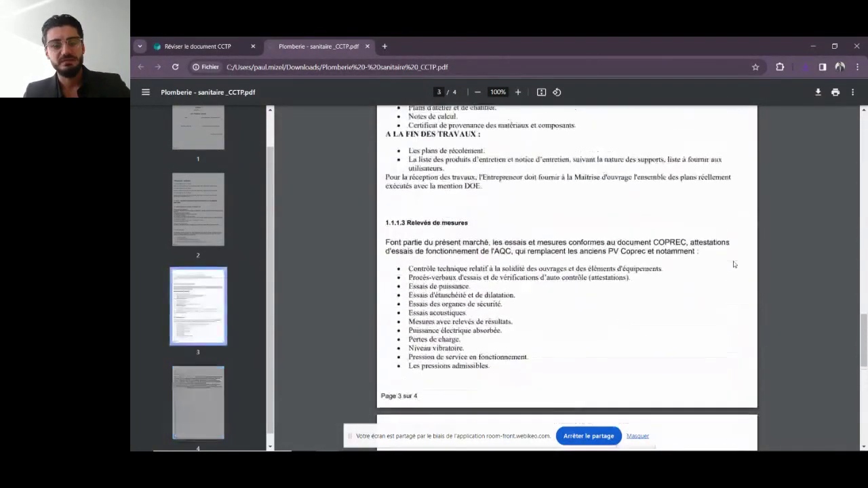
{"action": "scroll", "coordinate": [532, 295], "scroll_direction": "up", "scroll_amount": 15}
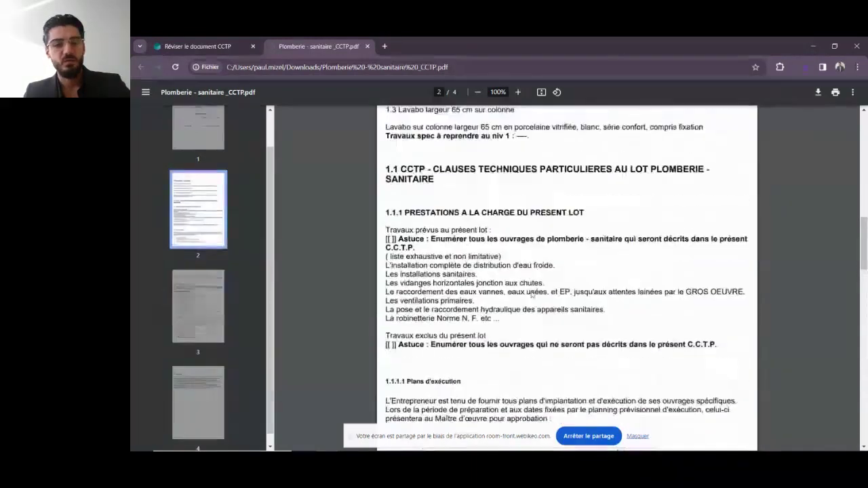
{"action": "scroll", "coordinate": [532, 294], "scroll_direction": "up", "scroll_amount": 5}
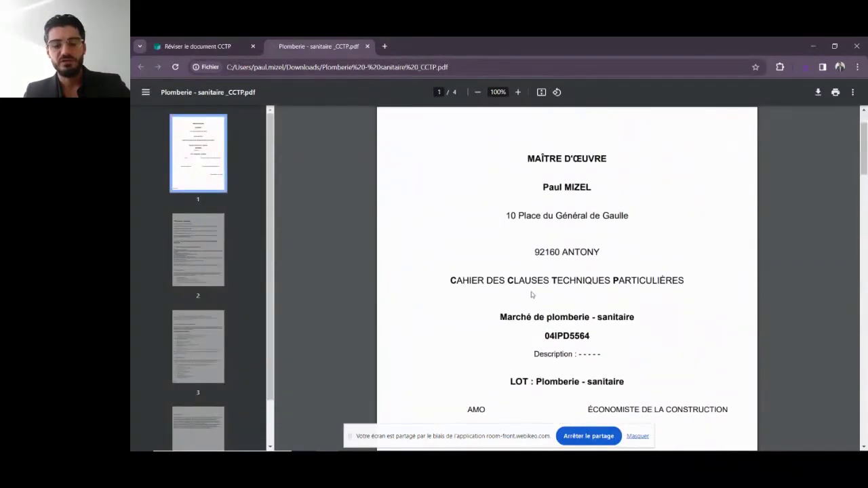
{"action": "scroll", "coordinate": [531, 294], "scroll_direction": "down", "scroll_amount": 1}
{"action": "scroll", "coordinate": [512, 241], "scroll_direction": "up", "scroll_amount": 1}
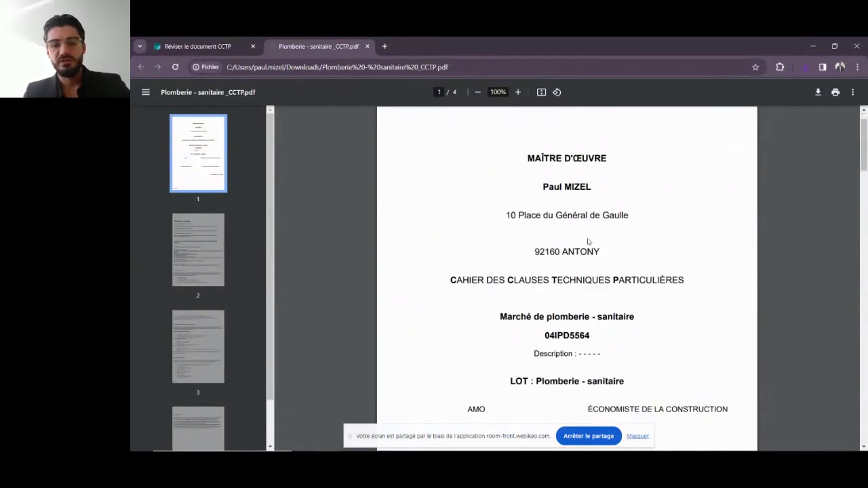
{"action": "scroll", "coordinate": [589, 242], "scroll_direction": "down", "scroll_amount": 1}
{"action": "scroll", "coordinate": [595, 326], "scroll_direction": "up", "scroll_amount": 1}
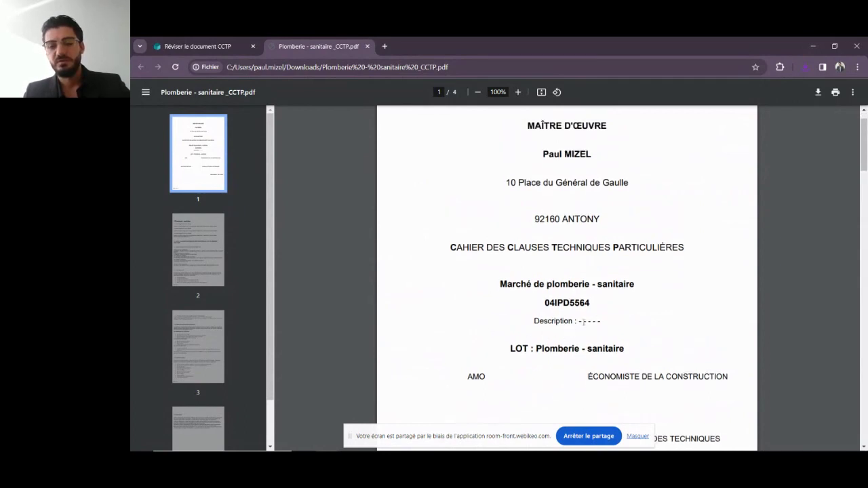
{"action": "scroll", "coordinate": [589, 326], "scroll_direction": "up", "scroll_amount": 1}
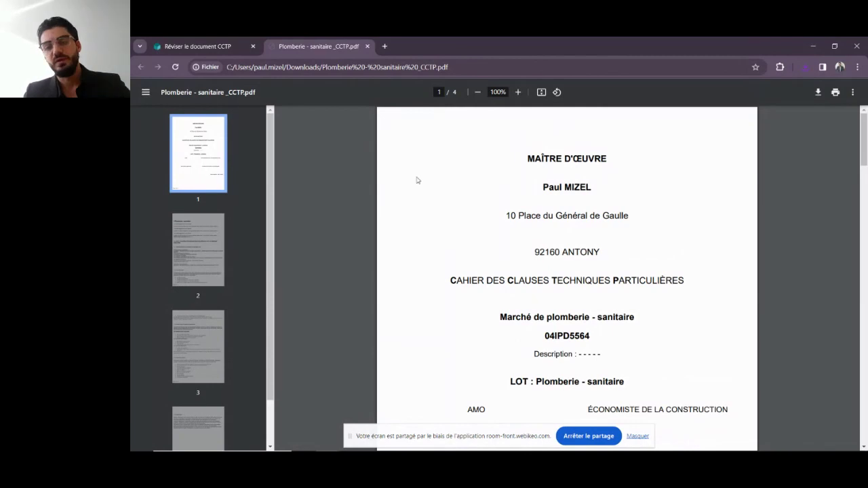
- Close the PDF, leave the CCTP for the market's DCE lots, and display the documents of the Plomberie - sanitaire lot
{"action": "left_click", "coordinate": [172, 46]}
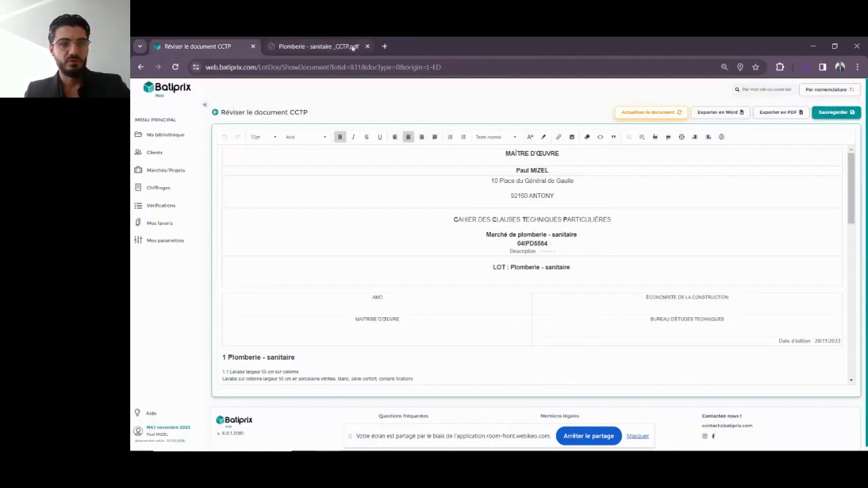
{"action": "left_click", "coordinate": [367, 46]}
{"action": "left_click", "coordinate": [216, 112]}
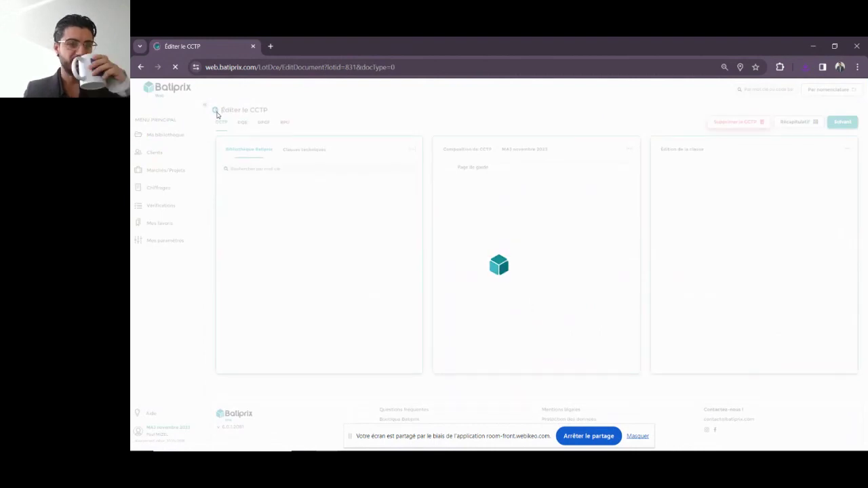
{"action": "left_click", "coordinate": [216, 112]}
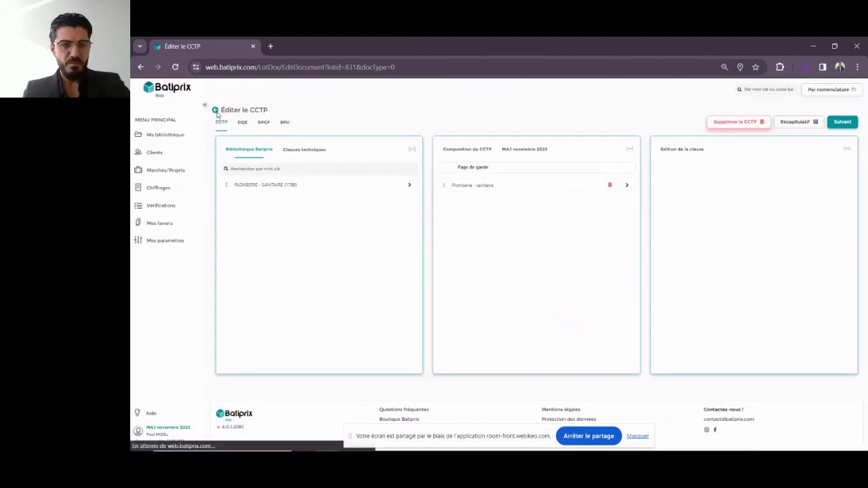
{"action": "left_click", "coordinate": [330, 122]}
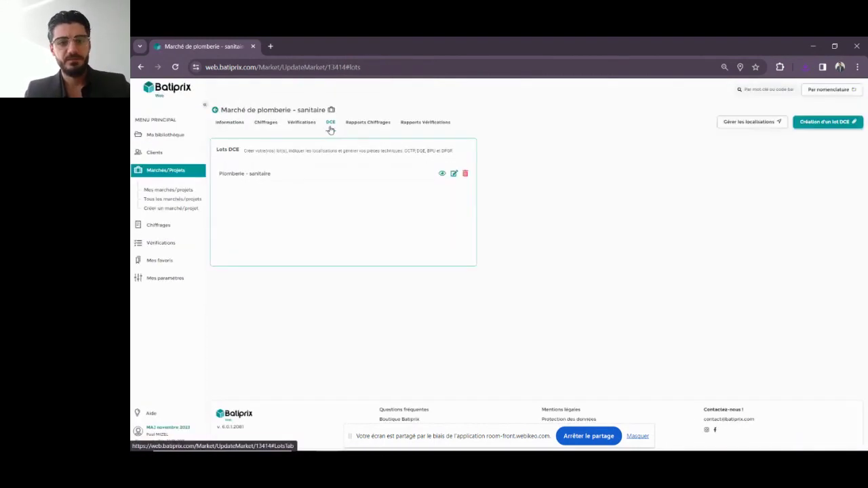
{"action": "left_click", "coordinate": [271, 178]}
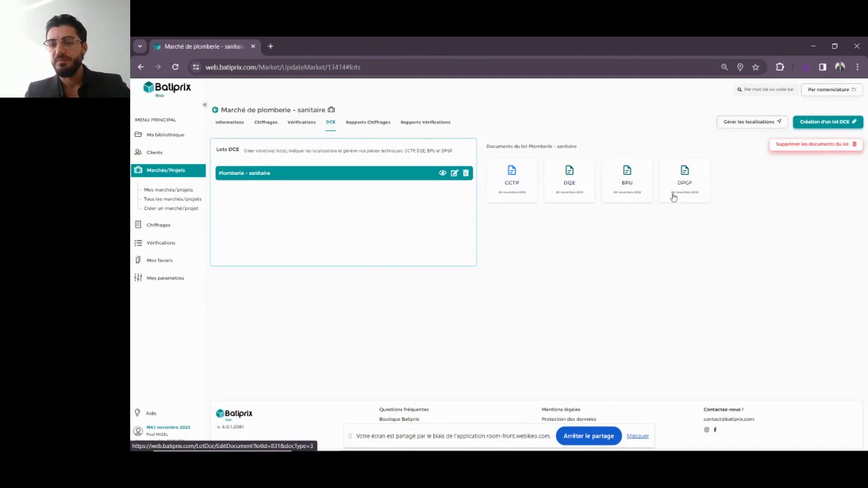
- In the market's location management, add the location "1ère étage" with the sub-location "Réfectoire" and close the dialog
{"action": "left_click", "coordinate": [742, 123]}
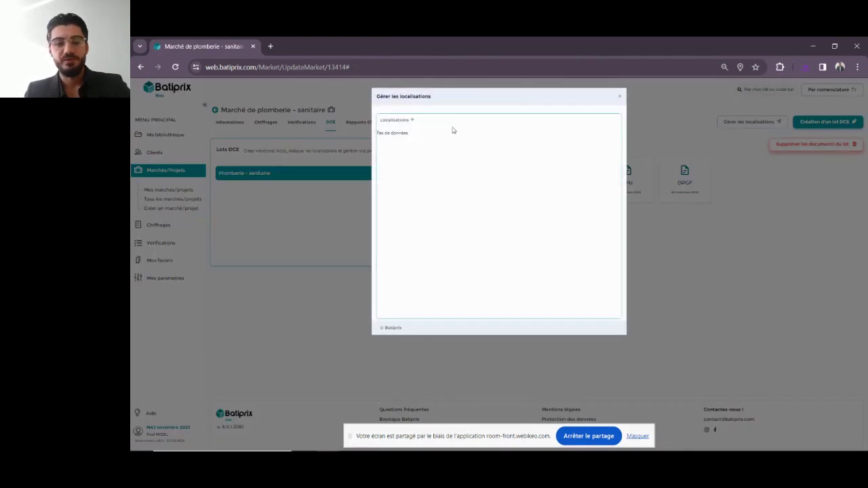
{"action": "left_click", "coordinate": [412, 121]}
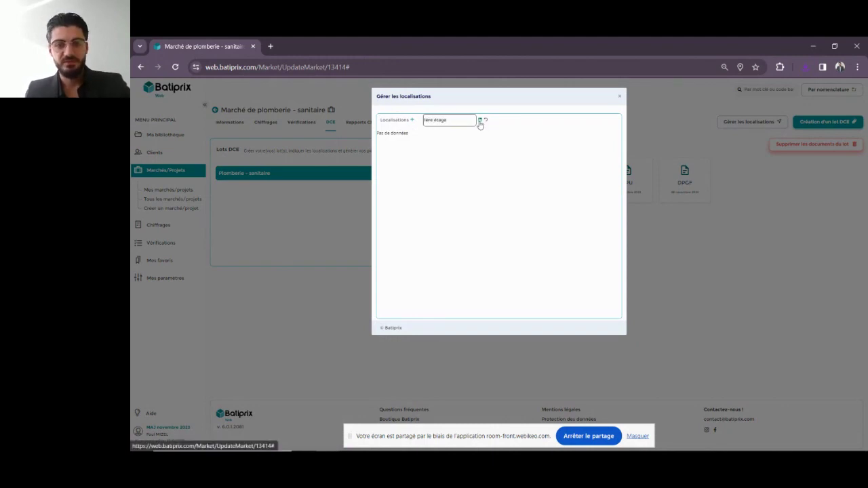
{"action": "left_click", "coordinate": [480, 120]}
{"action": "left_click", "coordinate": [415, 136]}
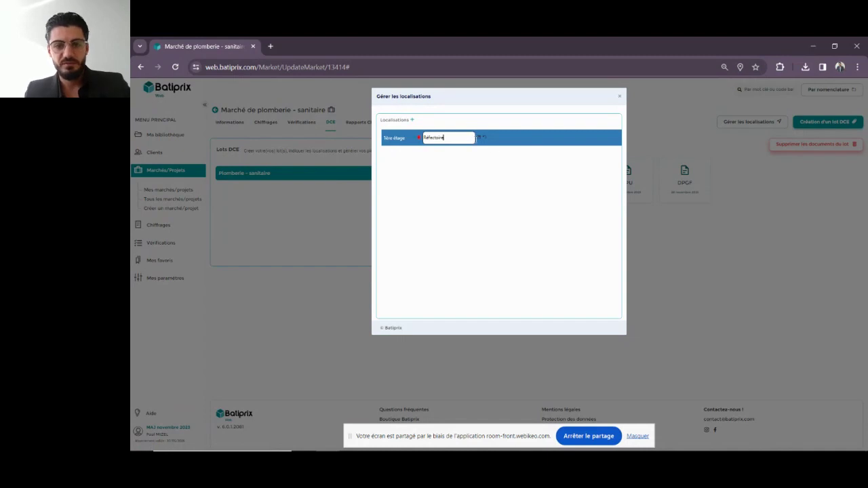
{"action": "left_click", "coordinate": [479, 137]}
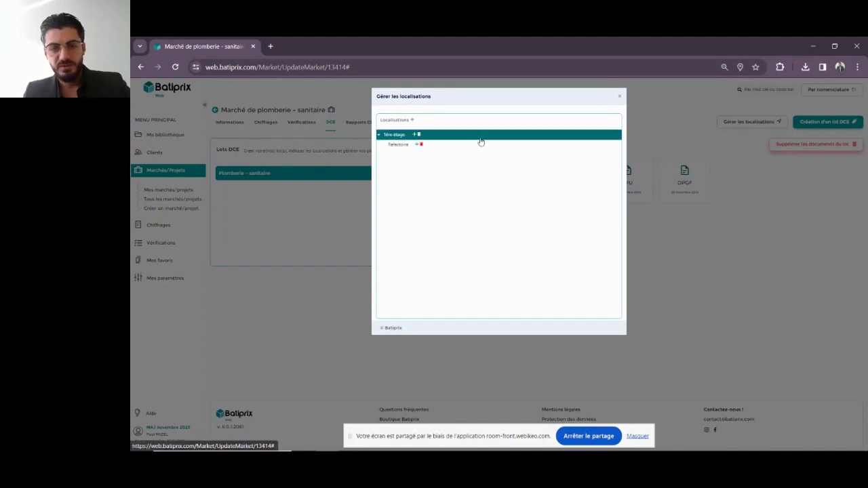
{"action": "left_click", "coordinate": [392, 144]}
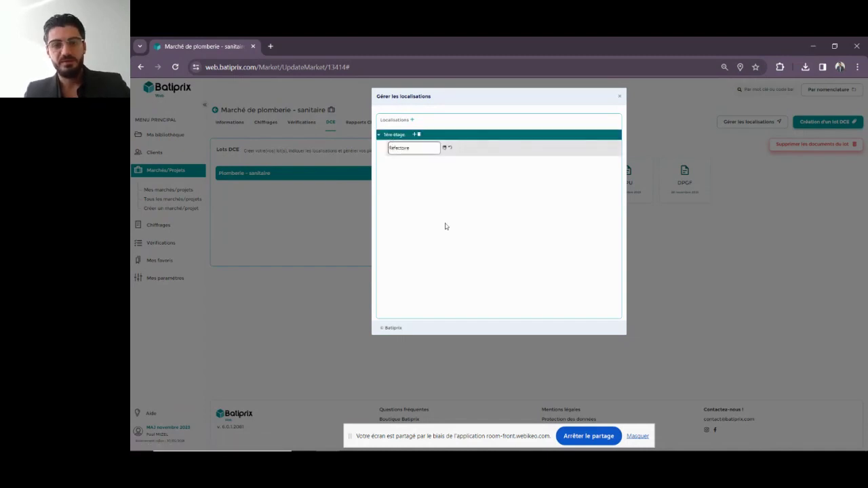
{"action": "left_click", "coordinate": [619, 95]}
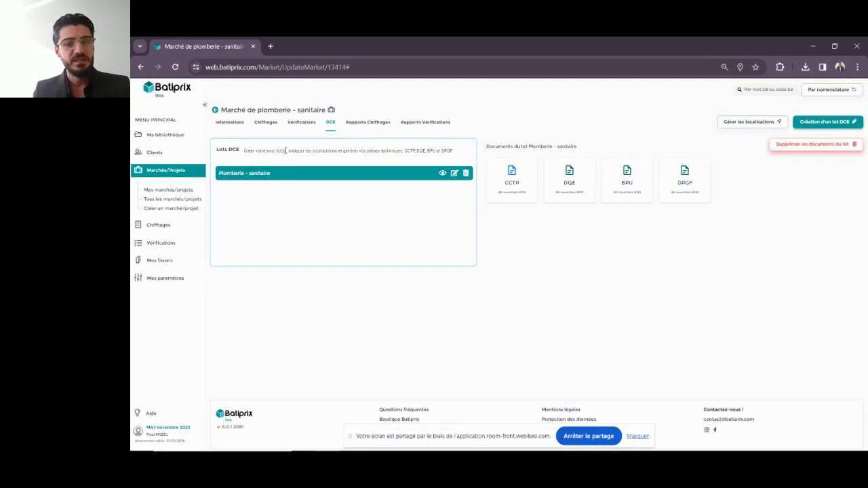
- Look over the market's verification reports and estimate reports
{"action": "left_click", "coordinate": [423, 124]}
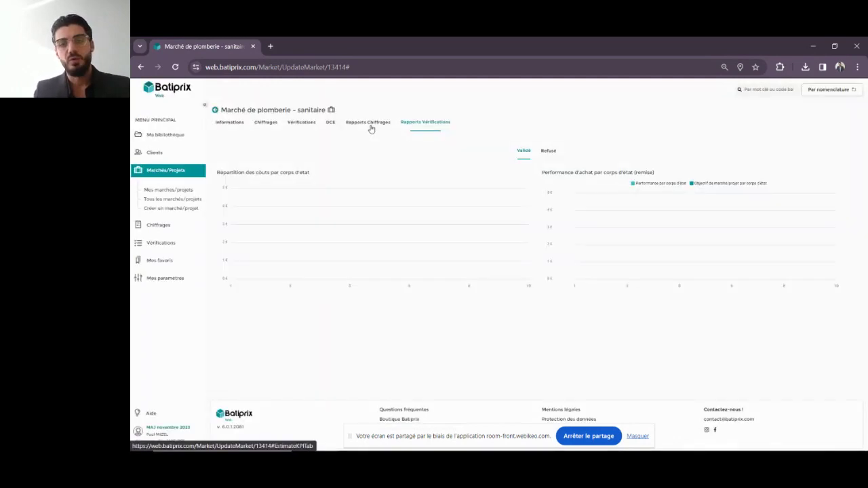
{"action": "left_click", "coordinate": [370, 128]}
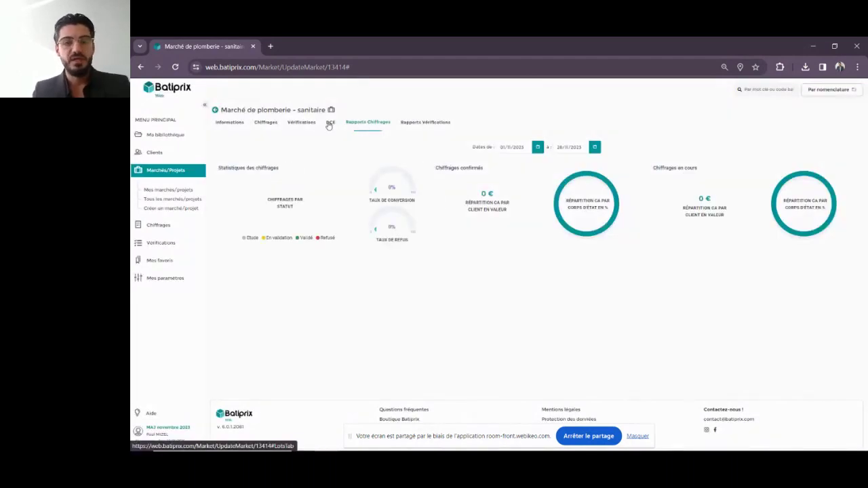
{"action": "left_click", "coordinate": [304, 124]}
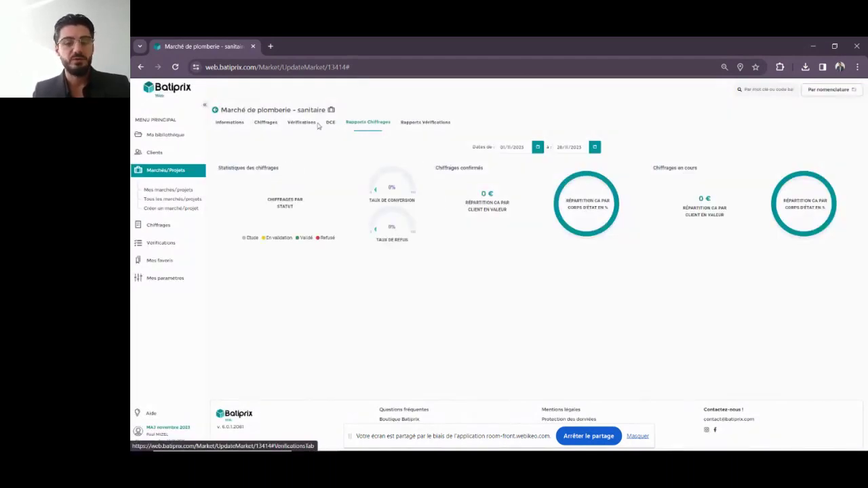
- Open the market's plomberie - sanitaire estimate for editing and examine its summary of margin, costs and totals
{"action": "left_click", "coordinate": [269, 123]}
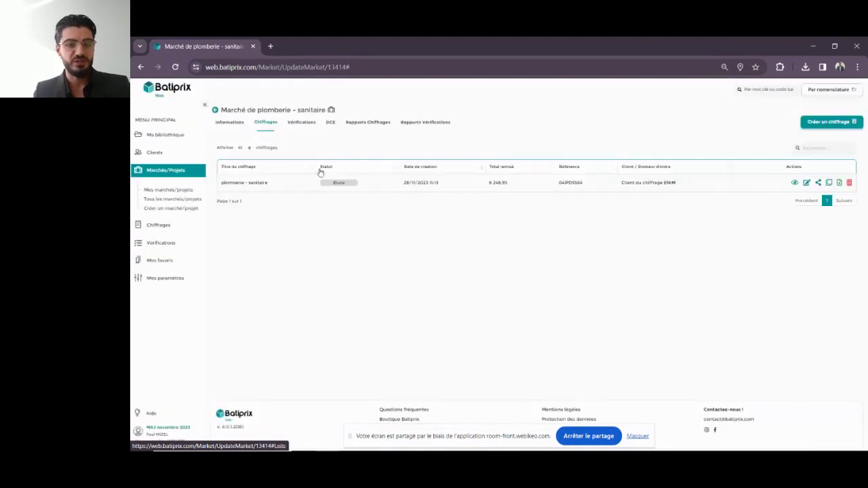
{"action": "left_click", "coordinate": [806, 183]}
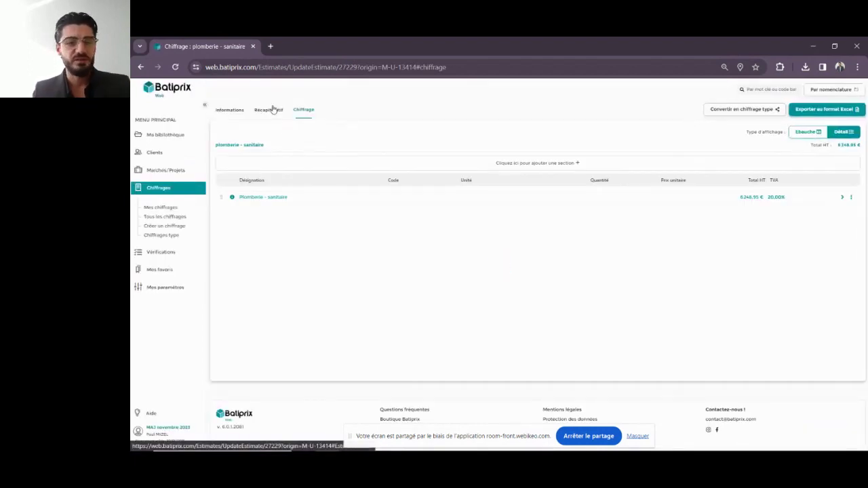
{"action": "left_click", "coordinate": [269, 110]}
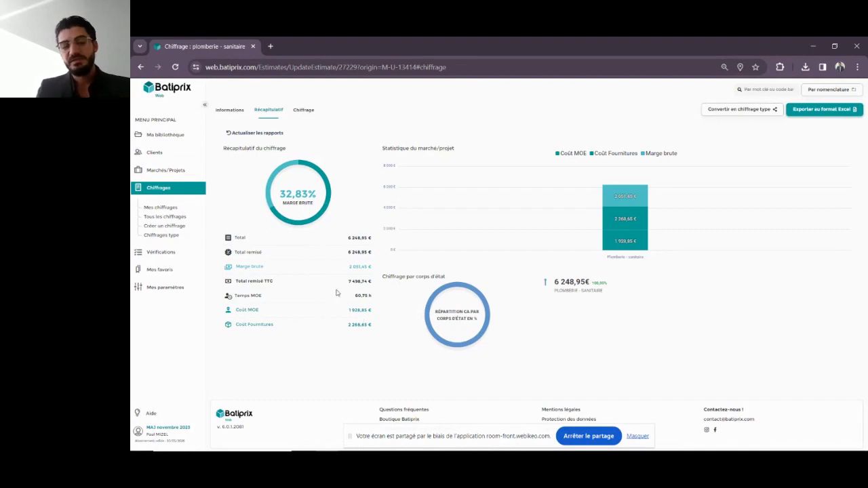
{"action": "mouse_move", "coordinate": [310, 225]}
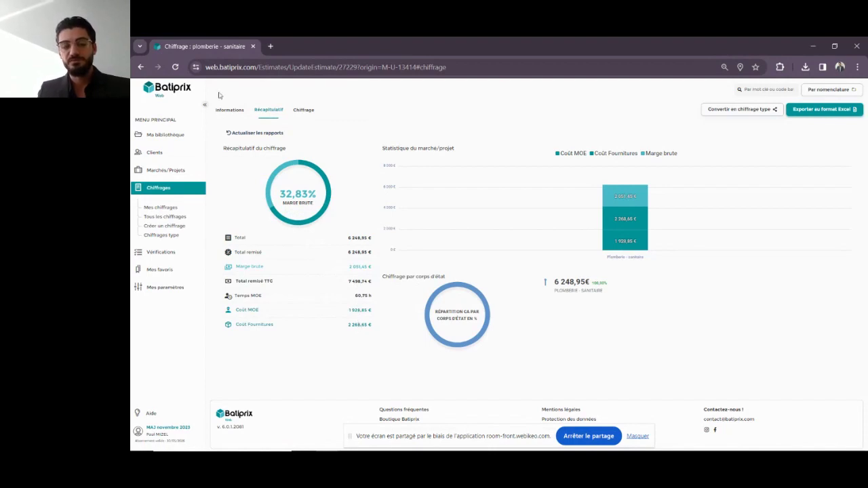
- Apply a 50% discount to the Plomberie - sanitaire section of the estimate and display the estimate's summary
{"action": "left_click", "coordinate": [304, 111]}
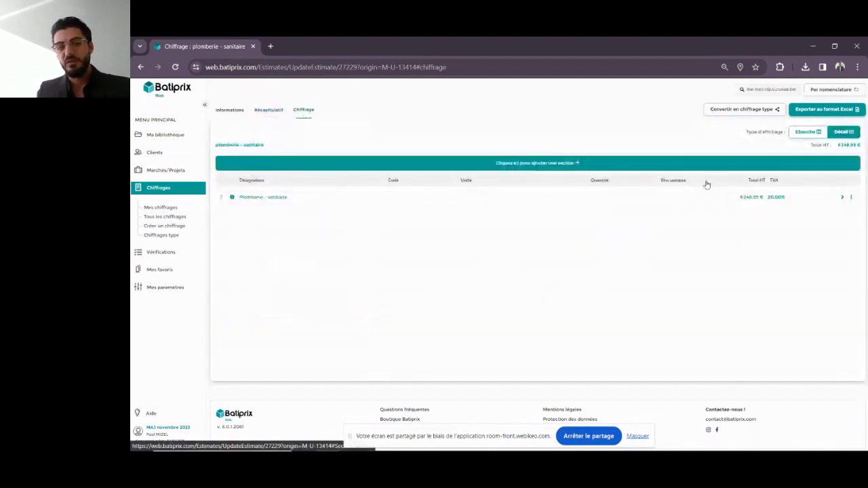
{"action": "left_click", "coordinate": [850, 198]}
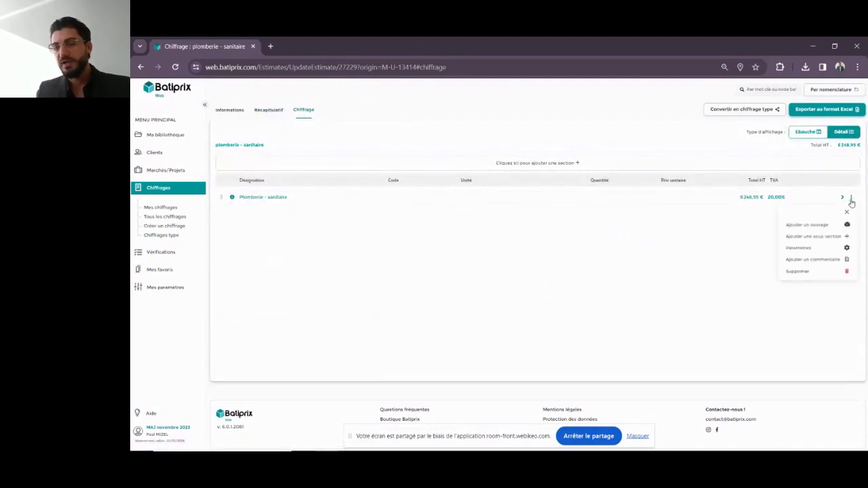
{"action": "left_click", "coordinate": [805, 250]}
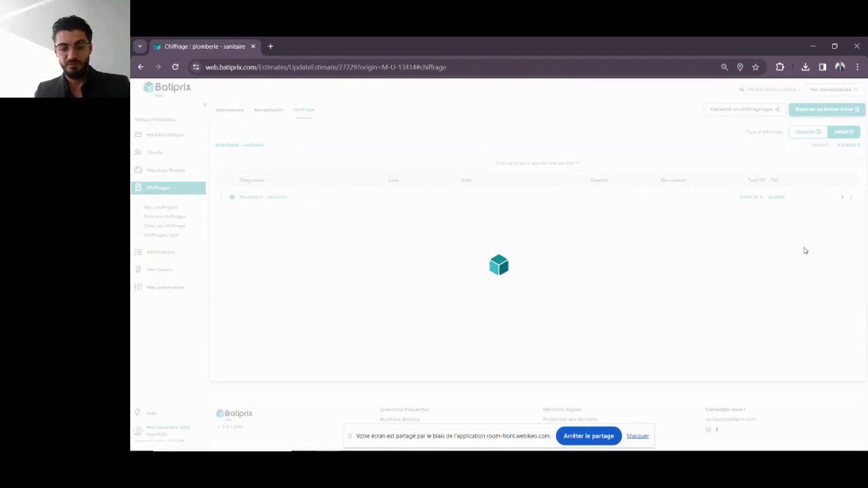
{"action": "left_click", "coordinate": [261, 171]}
{"action": "type", "text": "50"}
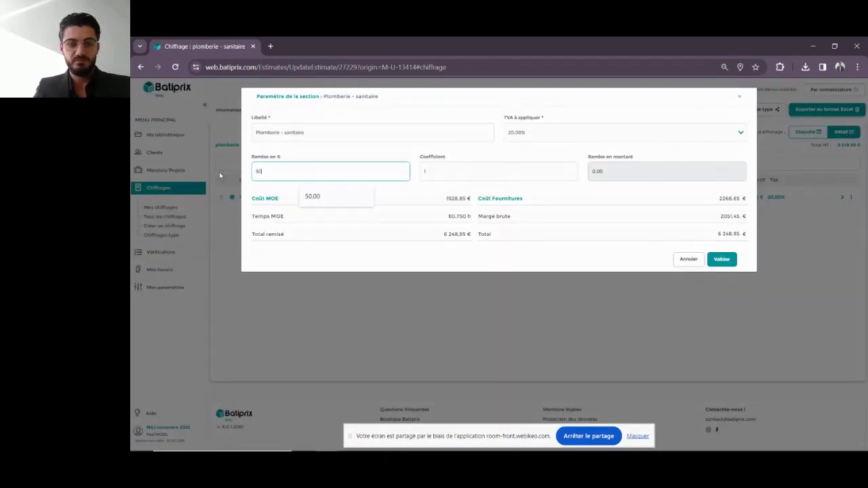
{"action": "left_click", "coordinate": [723, 259]}
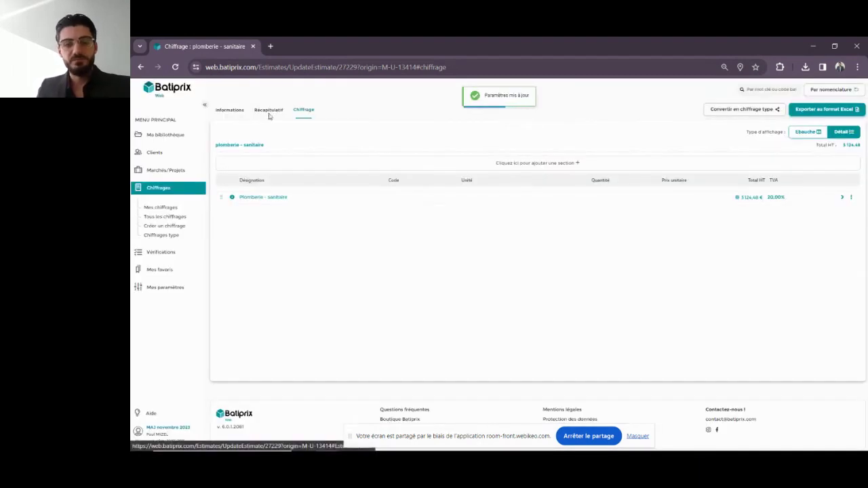
{"action": "left_click", "coordinate": [269, 110]}
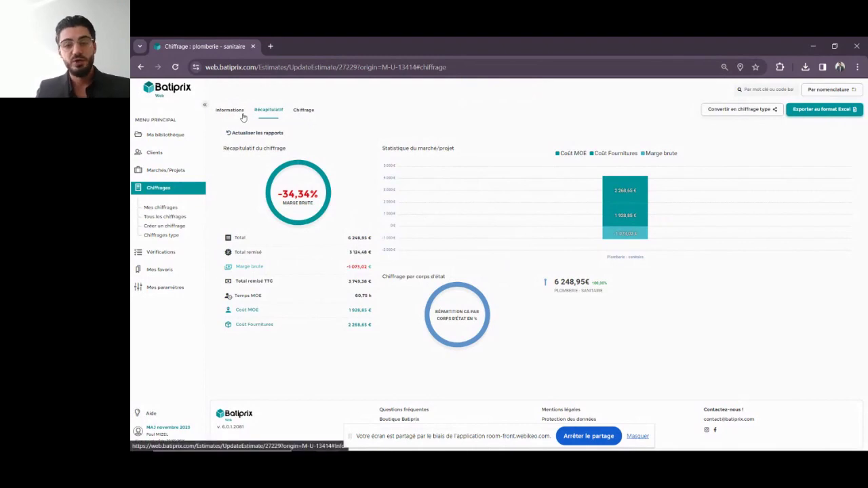
- Return to the market's list of estimates and reopen the plomberie - sanitaire estimate for editing
{"action": "left_click", "coordinate": [219, 111]}
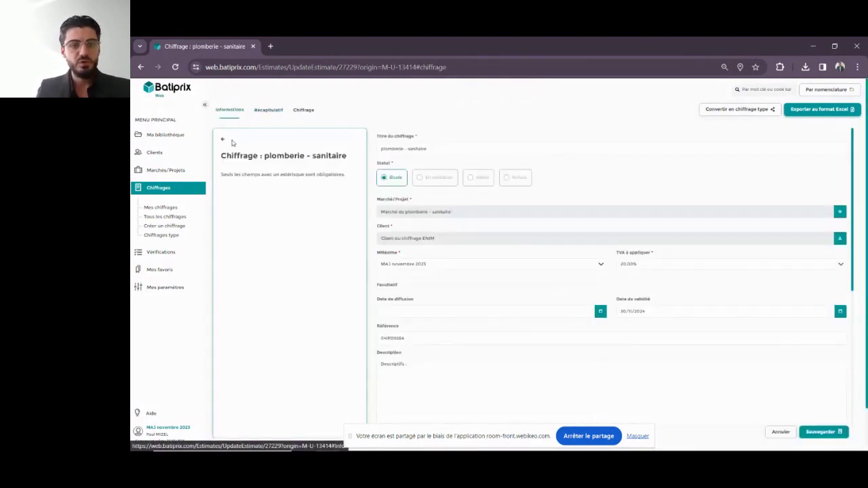
{"action": "left_click", "coordinate": [271, 110]}
{"action": "left_click", "coordinate": [304, 109]}
{"action": "left_click", "coordinate": [226, 111]}
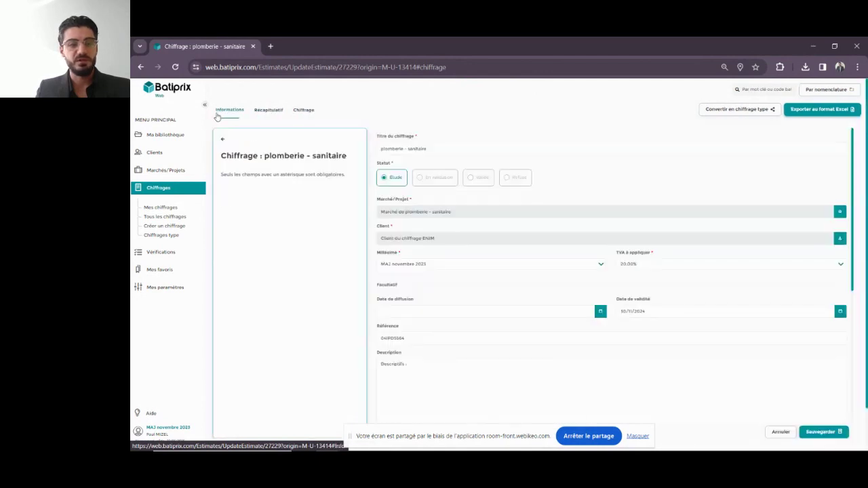
{"action": "left_click", "coordinate": [223, 139]}
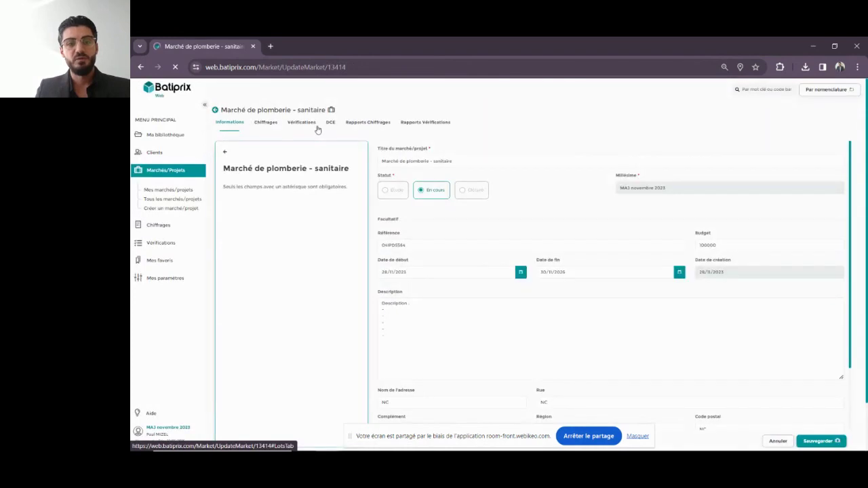
{"action": "left_click", "coordinate": [270, 123]}
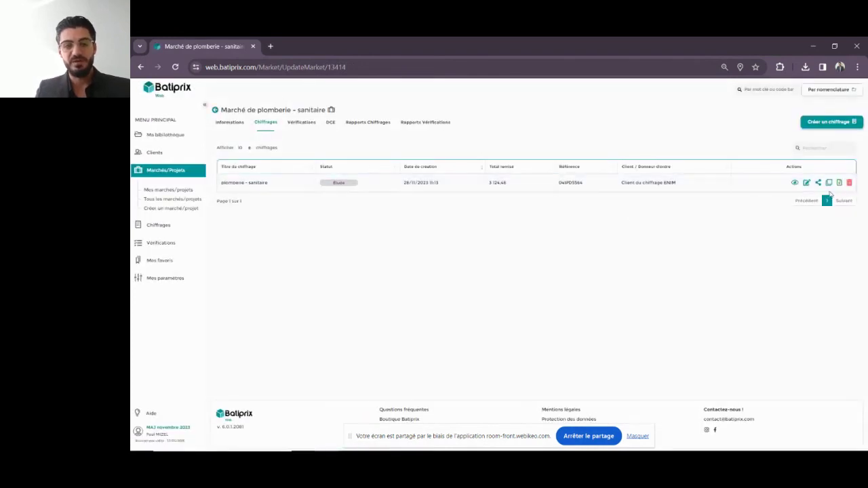
{"action": "left_click", "coordinate": [806, 184]}
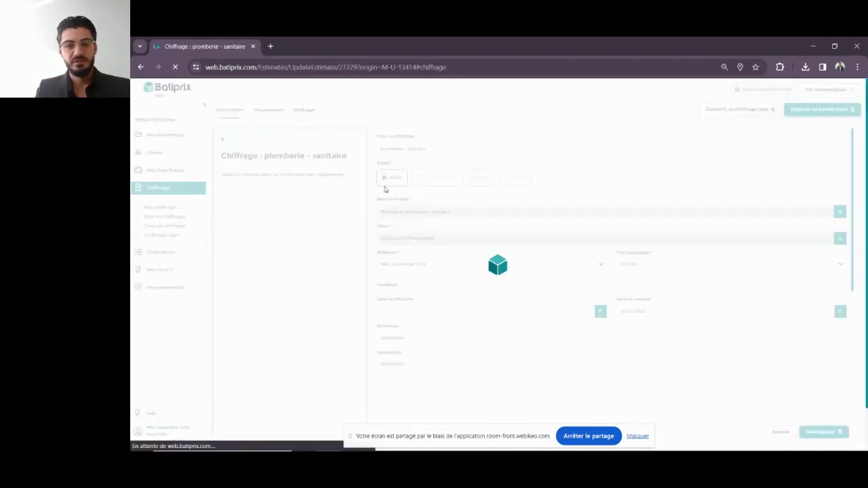
- Set the estimate's status to Validé and save the estimate
{"action": "left_click", "coordinate": [237, 112]}
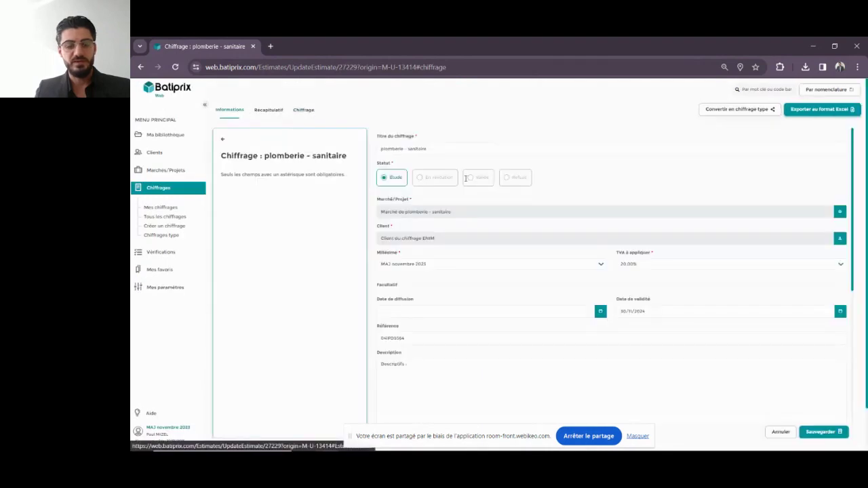
{"action": "left_click", "coordinate": [478, 178]}
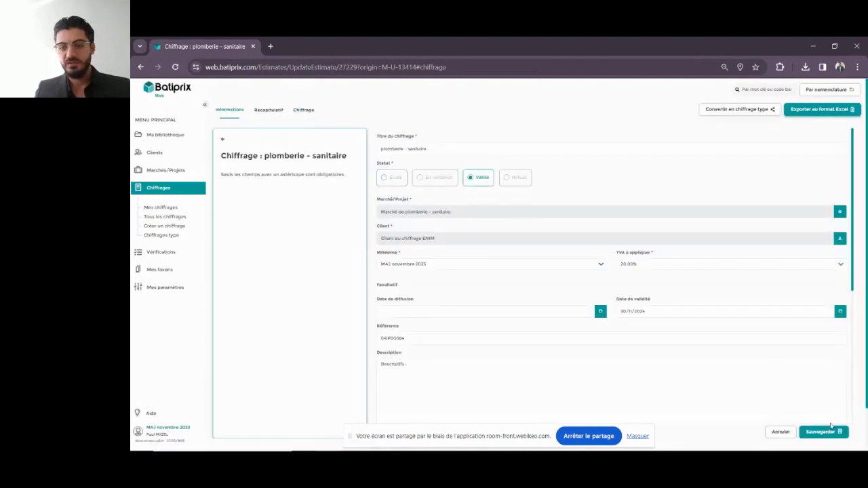
{"action": "left_click", "coordinate": [825, 432]}
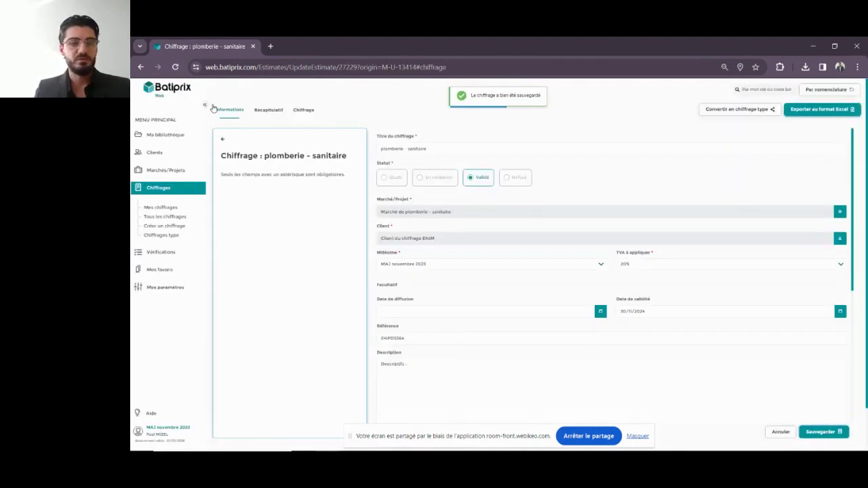
- Go back to the market and set the start date of its estimate reports to 30 November 2023
{"action": "left_click", "coordinate": [222, 138]}
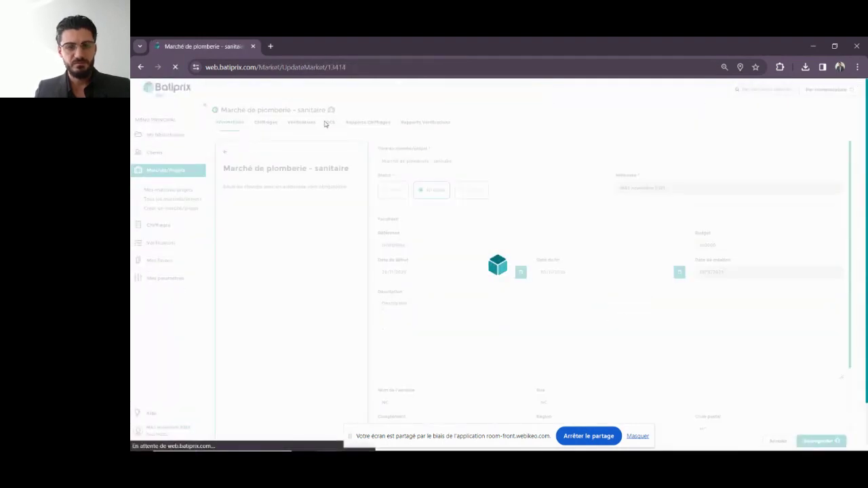
{"action": "left_click", "coordinate": [369, 123]}
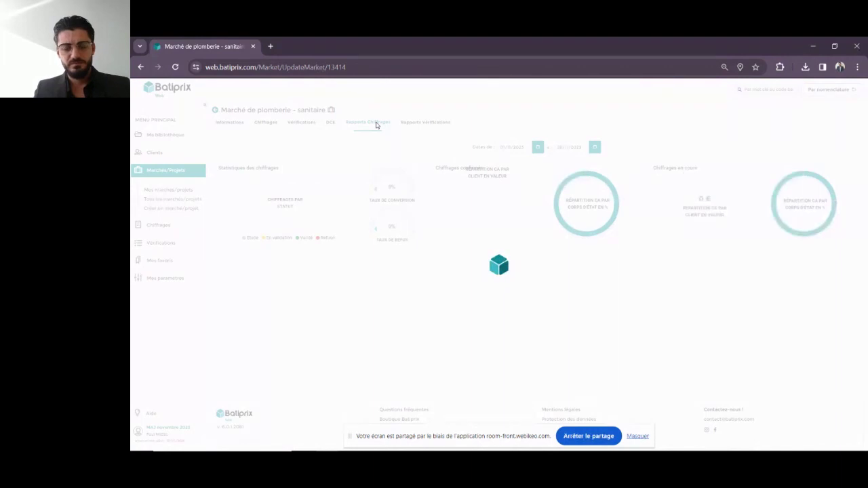
{"action": "left_click", "coordinate": [436, 124]}
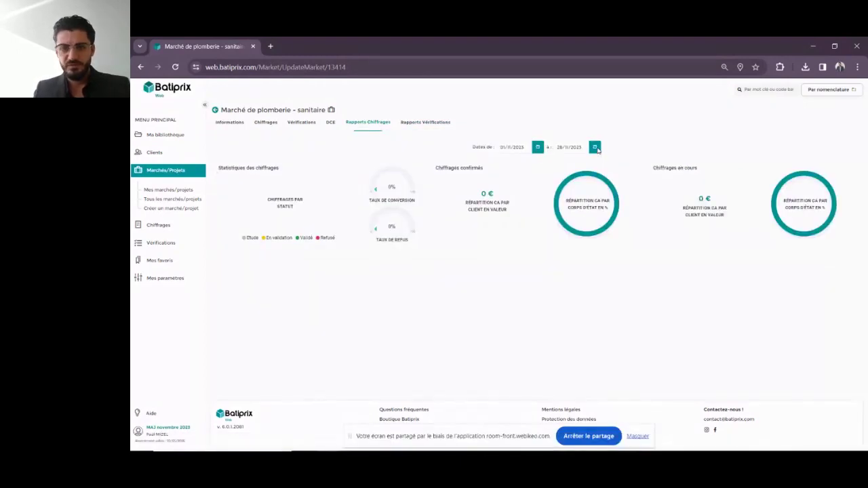
{"action": "left_click", "coordinate": [538, 147]}
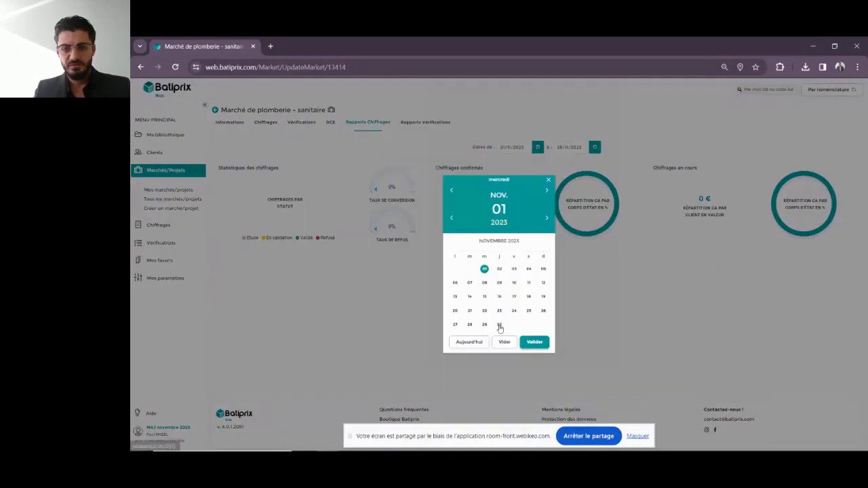
{"action": "left_click", "coordinate": [500, 326]}
{"action": "left_click", "coordinate": [534, 342]}
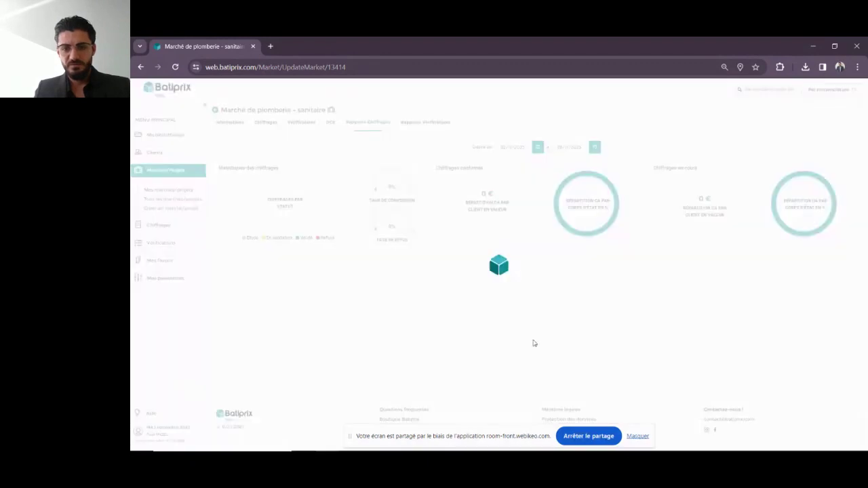
- Leave the market for the overview of own markets and projects and examine its verification reports on committed budgets and purchasing performance
{"action": "left_click", "coordinate": [300, 124]}
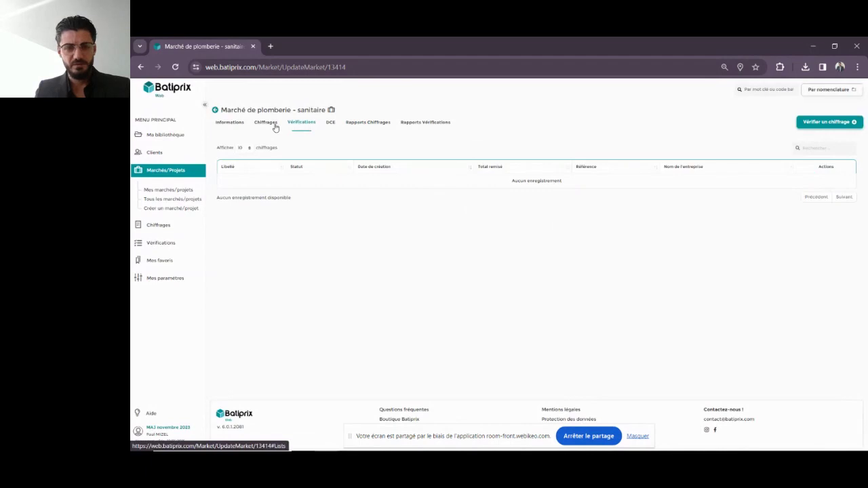
{"action": "left_click", "coordinate": [275, 126]}
{"action": "left_click", "coordinate": [230, 123]}
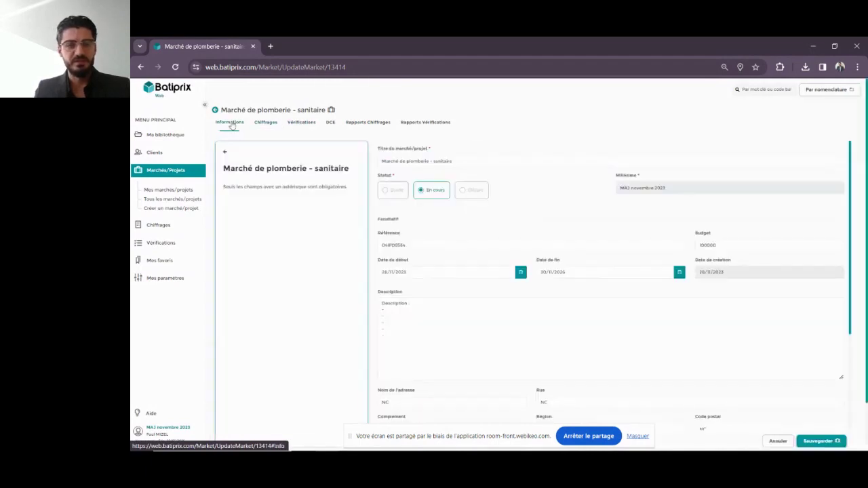
{"action": "left_click", "coordinate": [215, 111]}
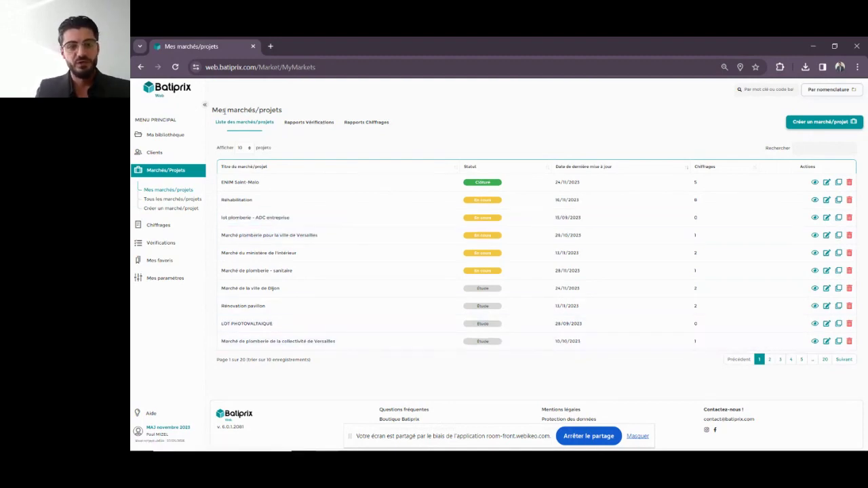
{"action": "left_click", "coordinate": [304, 124]}
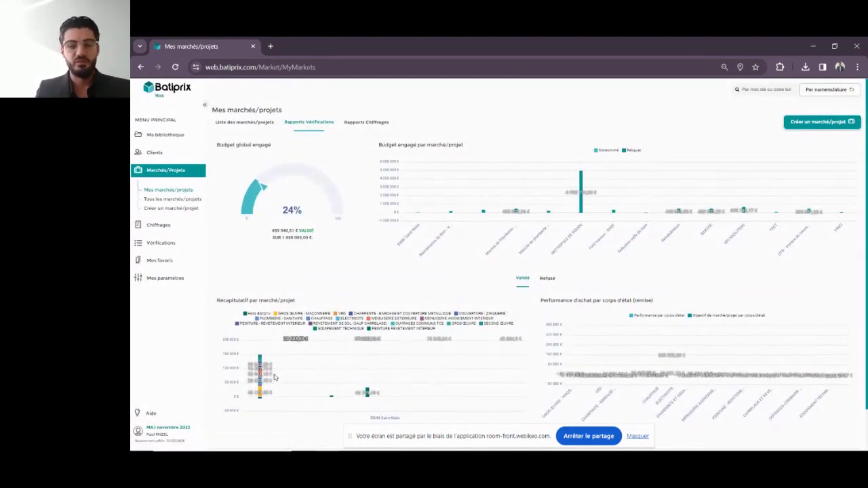
{"action": "mouse_move", "coordinate": [260, 370]}
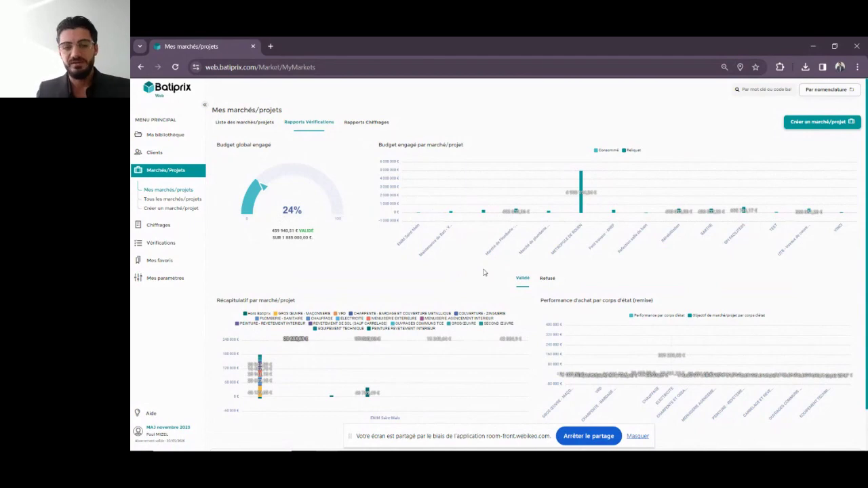
{"action": "left_click", "coordinate": [205, 105]}
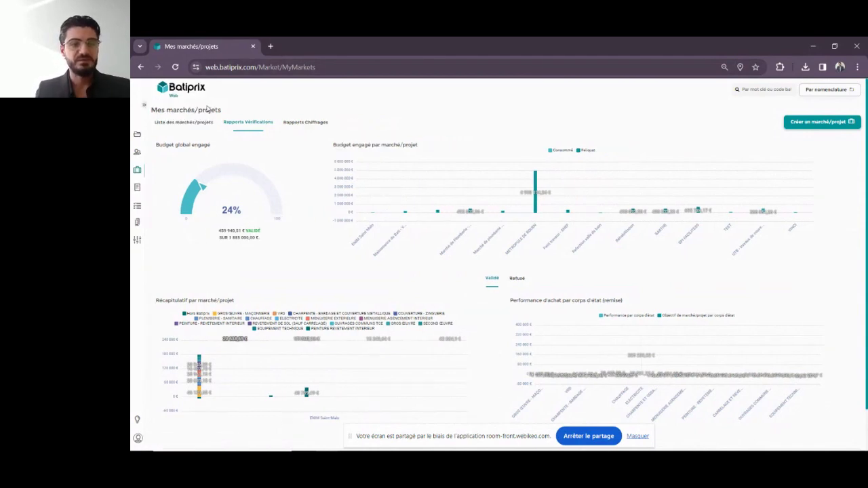
{"action": "left_click", "coordinate": [143, 105]}
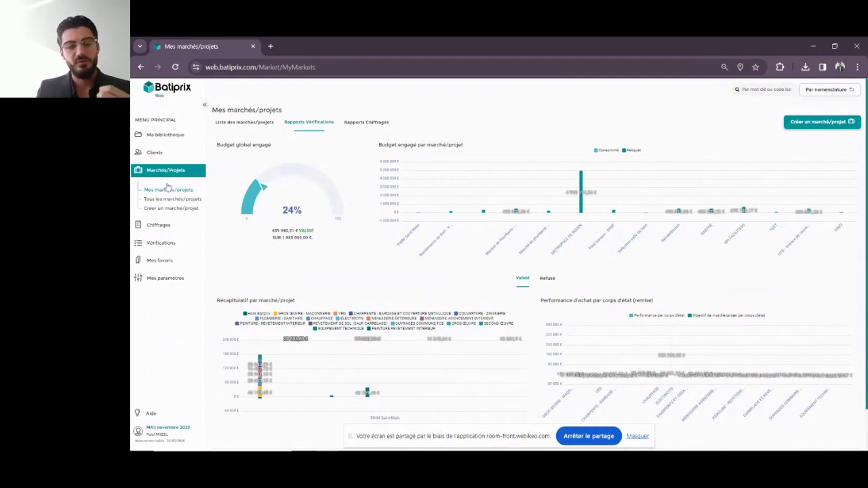
- Display the list of own markets and projects and dismiss the Outlook notification
{"action": "left_click", "coordinate": [171, 171]}
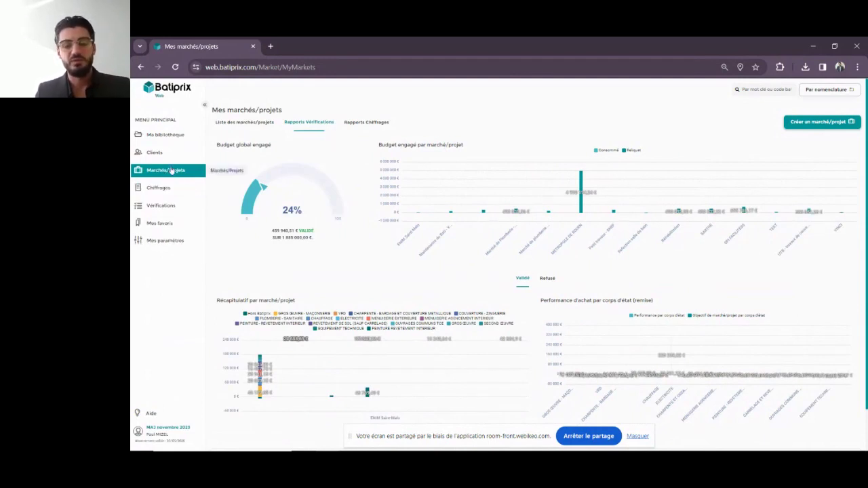
{"action": "left_click", "coordinate": [164, 175]}
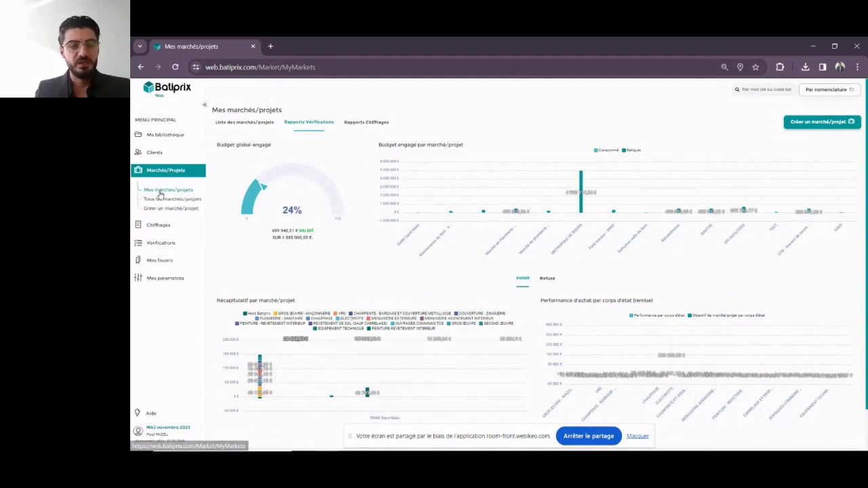
{"action": "left_click", "coordinate": [163, 193]}
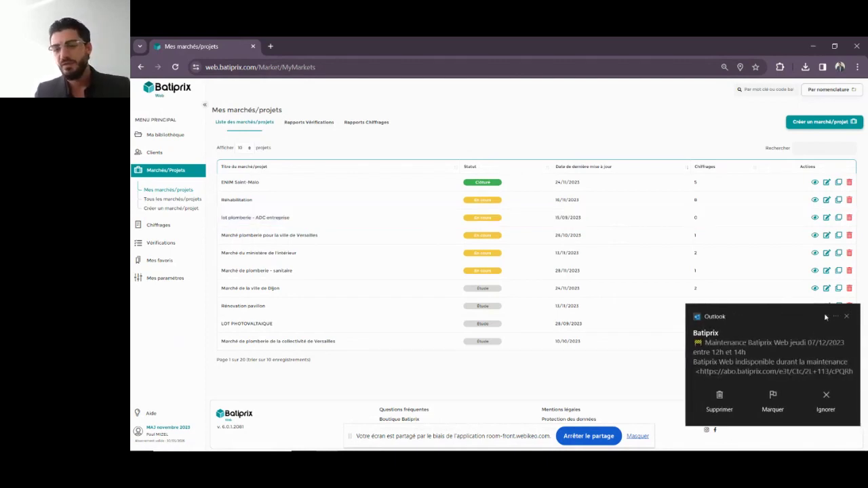
{"action": "left_click", "coordinate": [845, 316]}
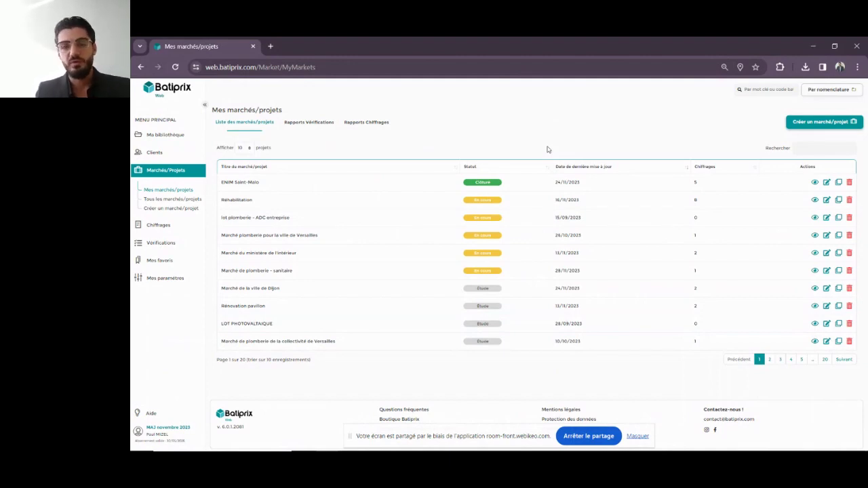
- Open the standard estimate "Modèle - Réhabilitation thermique d'une salle communale" for viewing and examine its sections and cost summary
{"action": "left_click", "coordinate": [163, 225]}
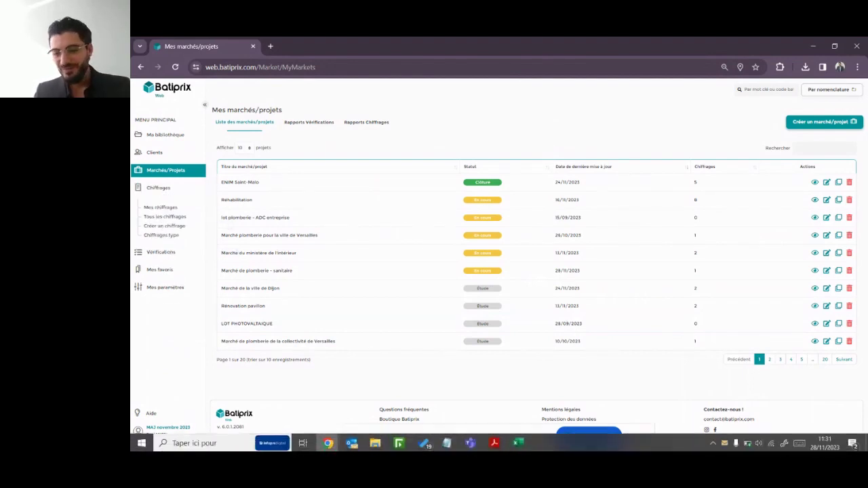
{"action": "left_click", "coordinate": [163, 235]}
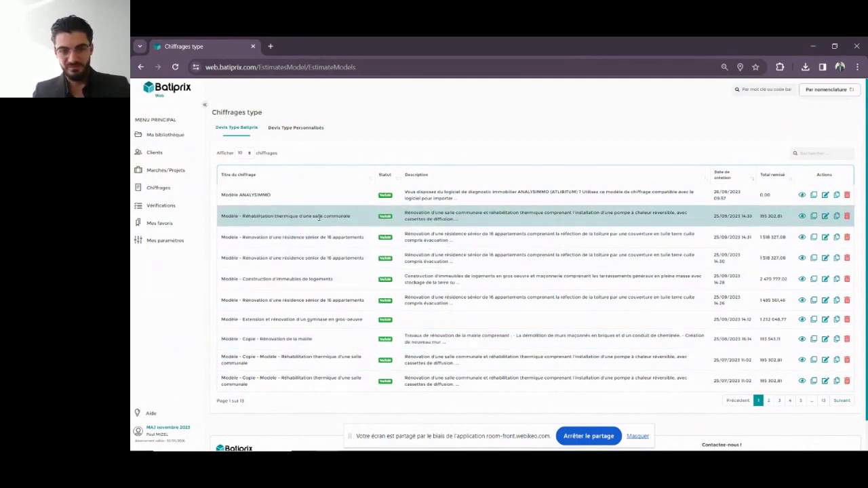
{"action": "left_click", "coordinate": [804, 216]}
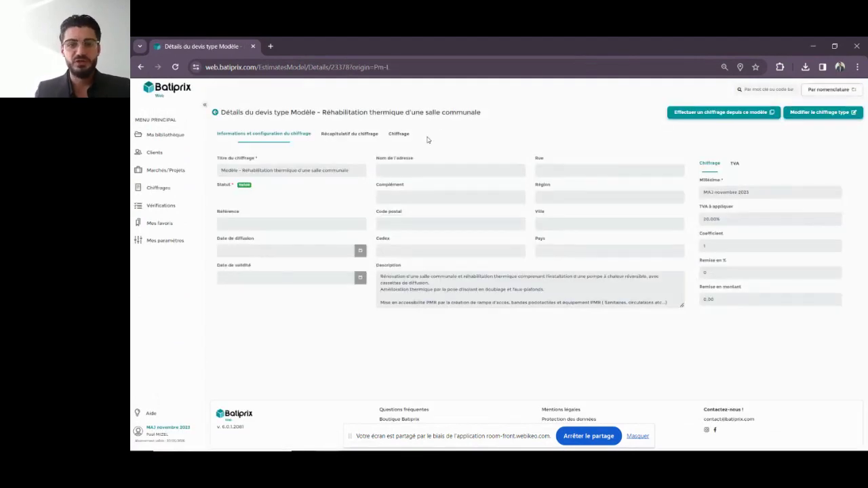
{"action": "left_click", "coordinate": [391, 134]}
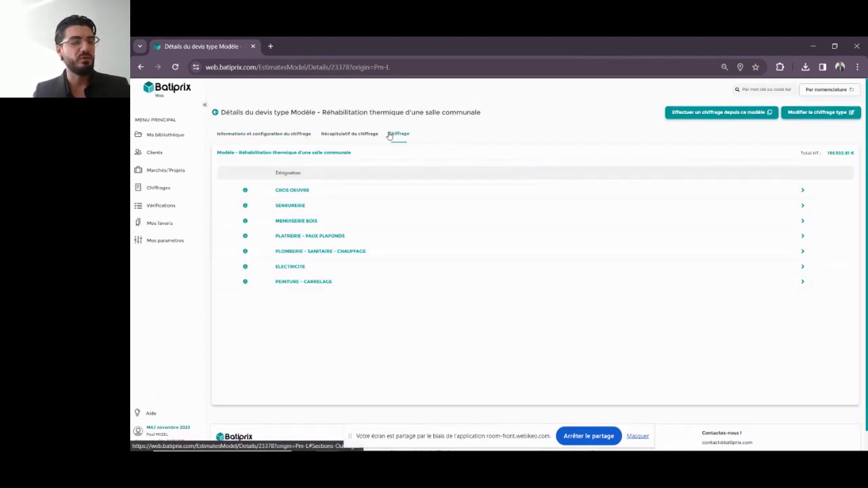
{"action": "left_click", "coordinate": [336, 134]}
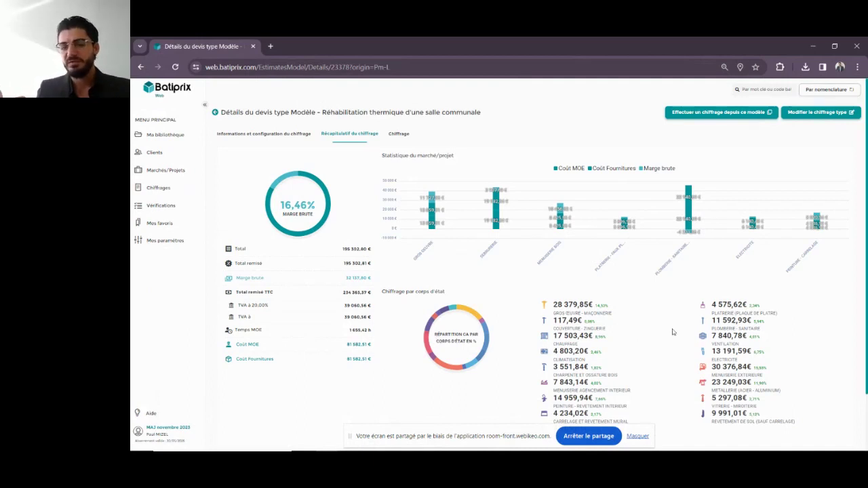
- Examine the cost breakdown by trade, and show the items under "Gestion des déchets" in the GROS OEUVRE lot of the standard estimate
{"action": "scroll", "coordinate": [673, 332], "scroll_direction": "down", "scroll_amount": 1}
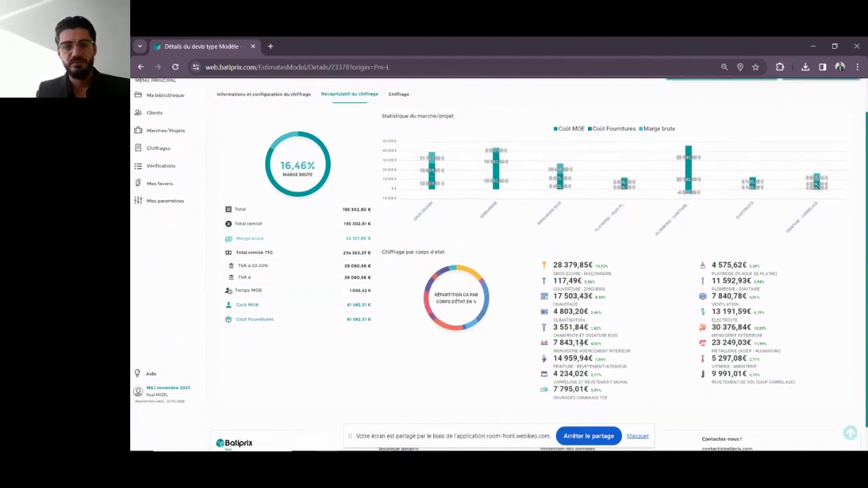
{"action": "scroll", "coordinate": [475, 204], "scroll_direction": "up", "scroll_amount": 1}
{"action": "left_click", "coordinate": [399, 133]}
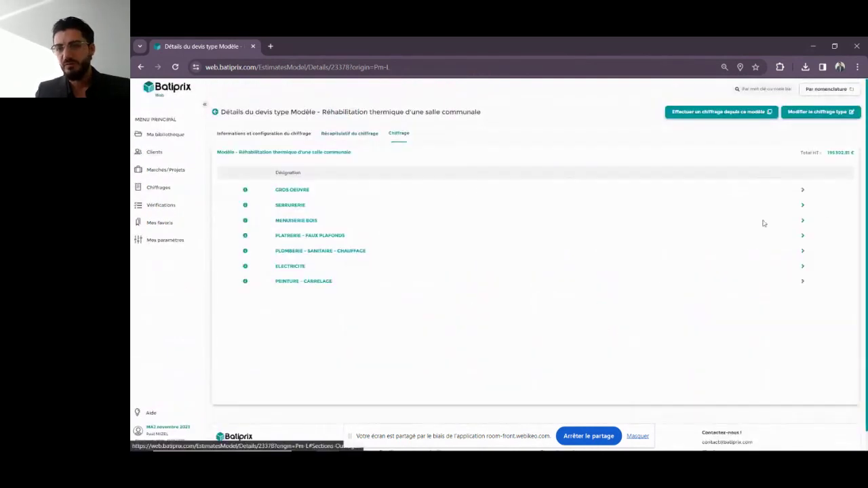
{"action": "left_click", "coordinate": [803, 190]}
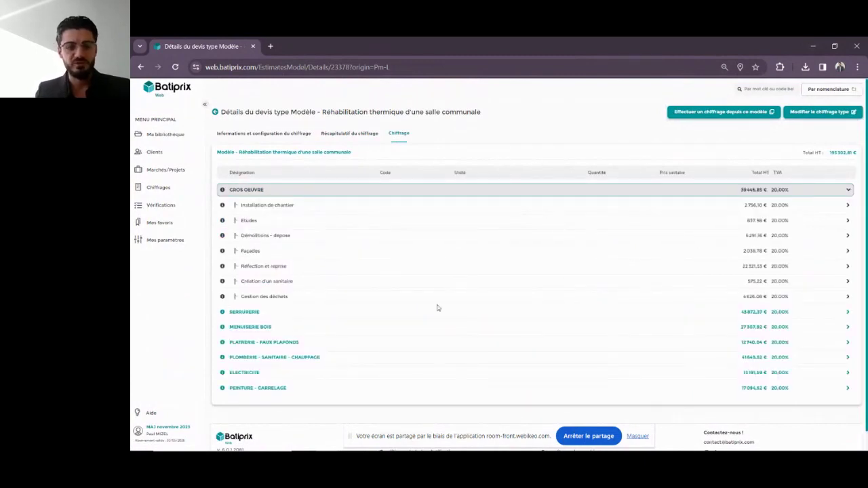
{"action": "left_click", "coordinate": [848, 297]}
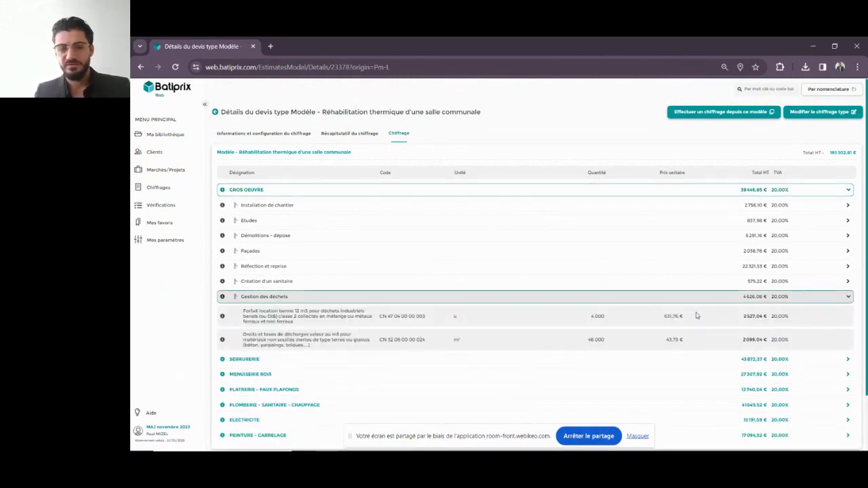
- View the price detail of "Tranchée manuelle terre de classe B" under "Création d'un sanitaire", and collapse both opened GROS OEUVRE subsections
{"action": "scroll", "coordinate": [696, 316], "scroll_direction": "down", "scroll_amount": 1}
{"action": "left_click", "coordinate": [847, 258]}
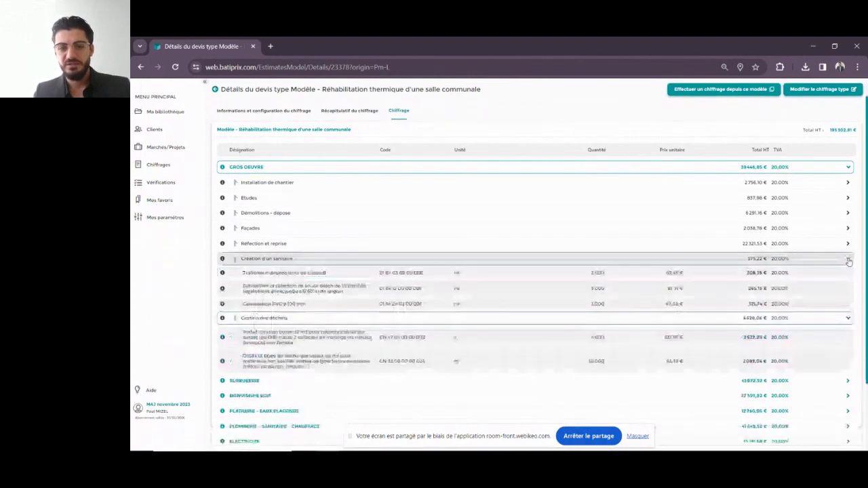
{"action": "left_click", "coordinate": [390, 273]}
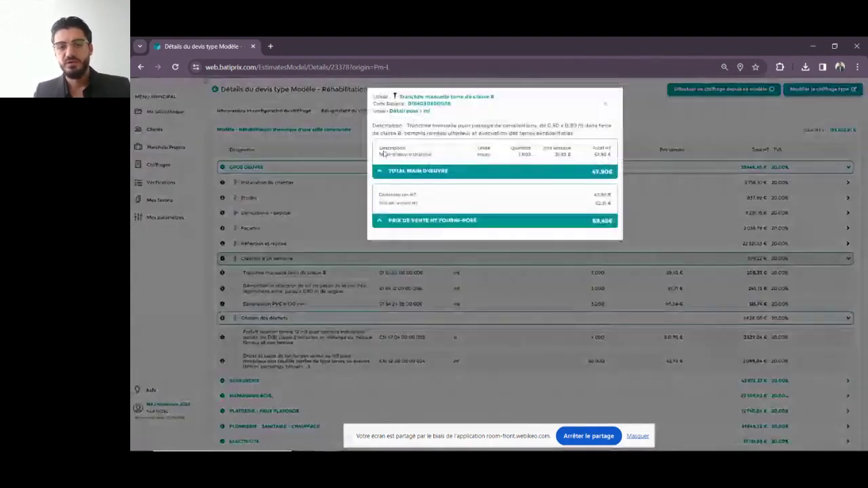
{"action": "left_click", "coordinate": [605, 104]}
{"action": "left_click", "coordinate": [848, 258]}
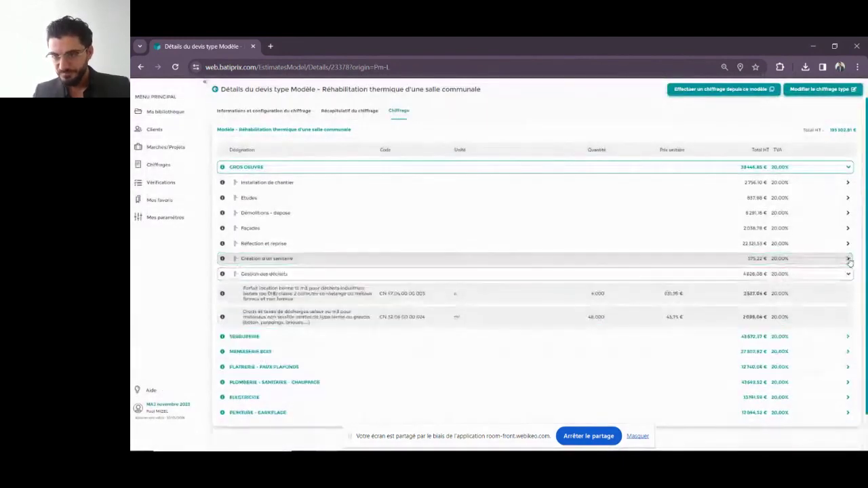
{"action": "left_click", "coordinate": [848, 273]}
- Open the list of own verifications and examine its statistics on committed budgets, market summaries and purchasing performance by trade
{"action": "left_click", "coordinate": [160, 185]}
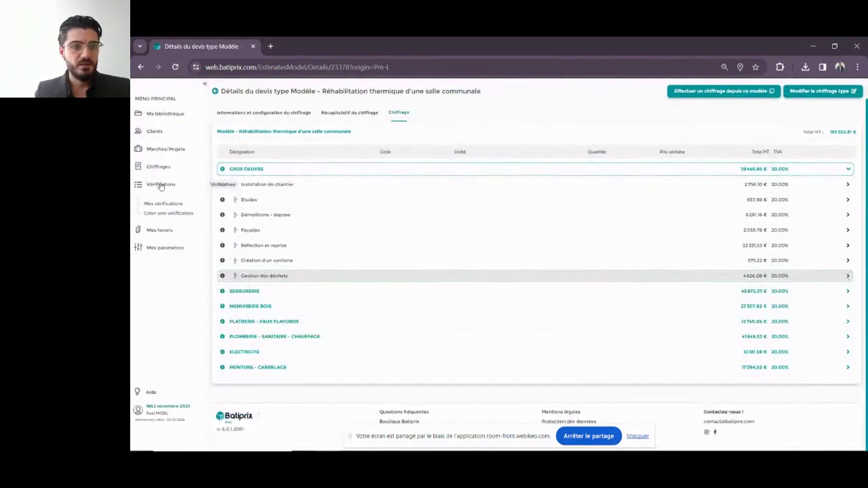
{"action": "left_click", "coordinate": [163, 204]}
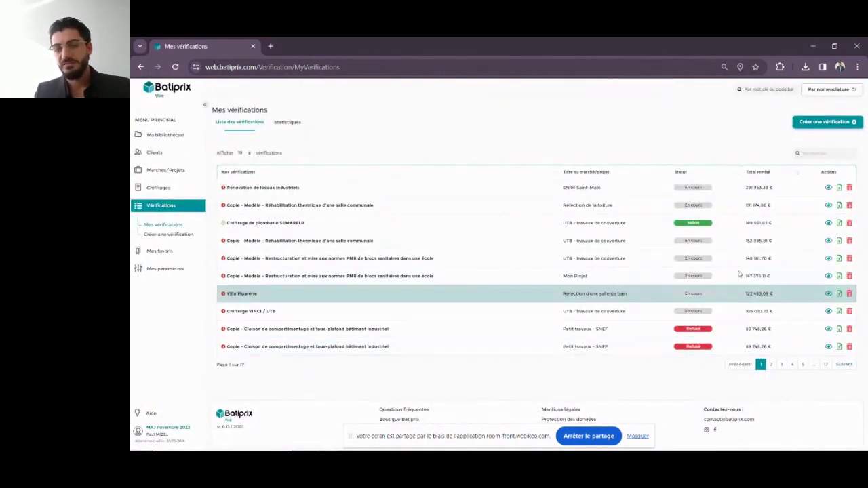
{"action": "left_click", "coordinate": [289, 124]}
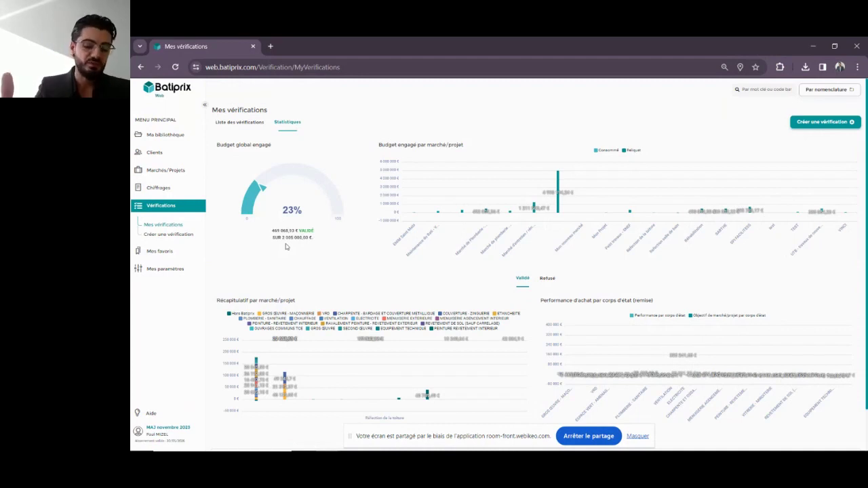
{"action": "scroll", "coordinate": [285, 247], "scroll_direction": "down", "scroll_amount": 1}
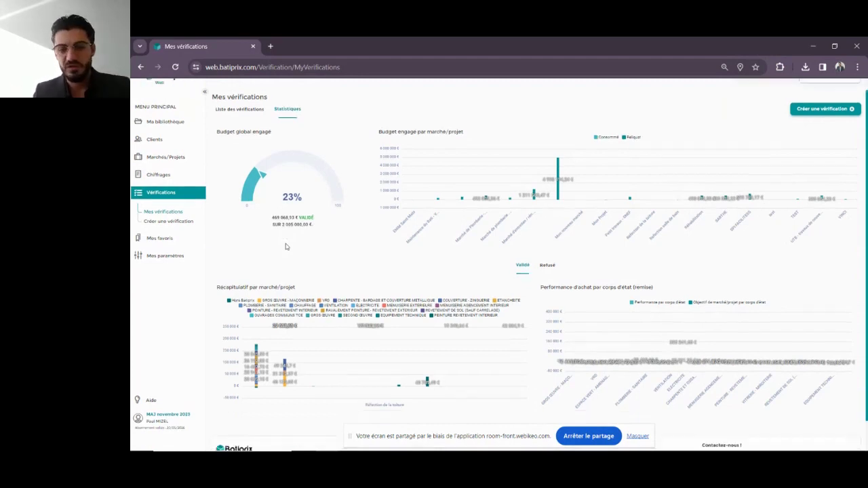
{"action": "scroll", "coordinate": [286, 247], "scroll_direction": "up", "scroll_amount": 1}
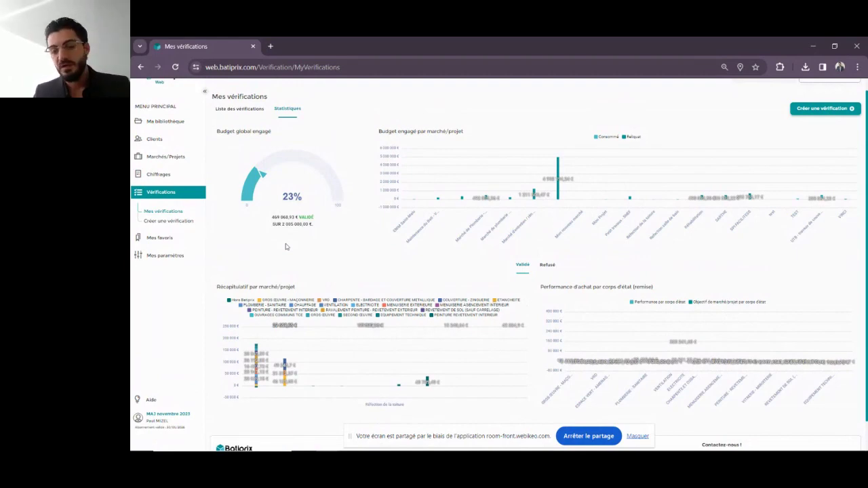
{"action": "scroll", "coordinate": [286, 247], "scroll_direction": "down", "scroll_amount": 1}
{"action": "scroll", "coordinate": [285, 247], "scroll_direction": "up", "scroll_amount": 1}
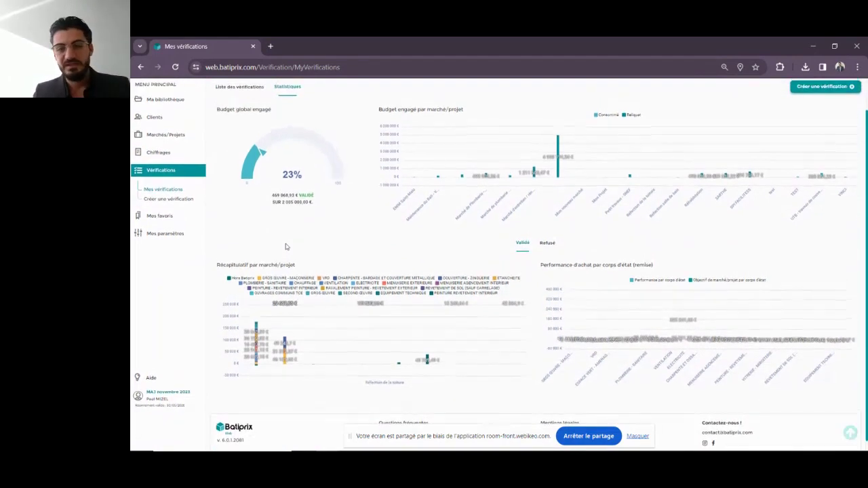
{"action": "scroll", "coordinate": [286, 247], "scroll_direction": "up", "scroll_amount": 1}
- Return to the list of verifications and open the personal library from there
{"action": "left_click", "coordinate": [239, 122]}
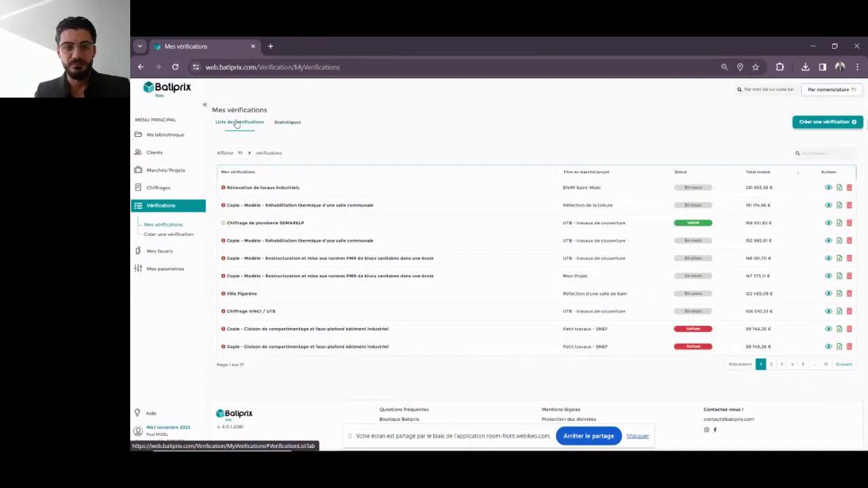
{"action": "left_click", "coordinate": [164, 138]}
{"action": "left_click", "coordinate": [164, 155]}
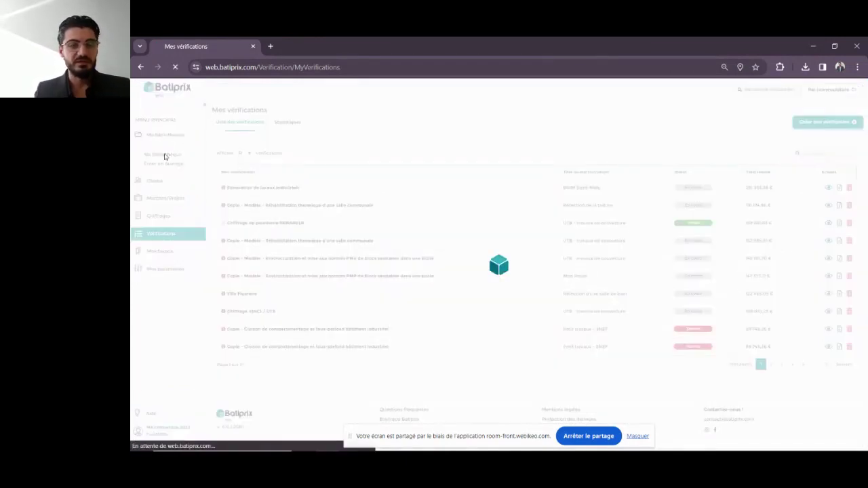